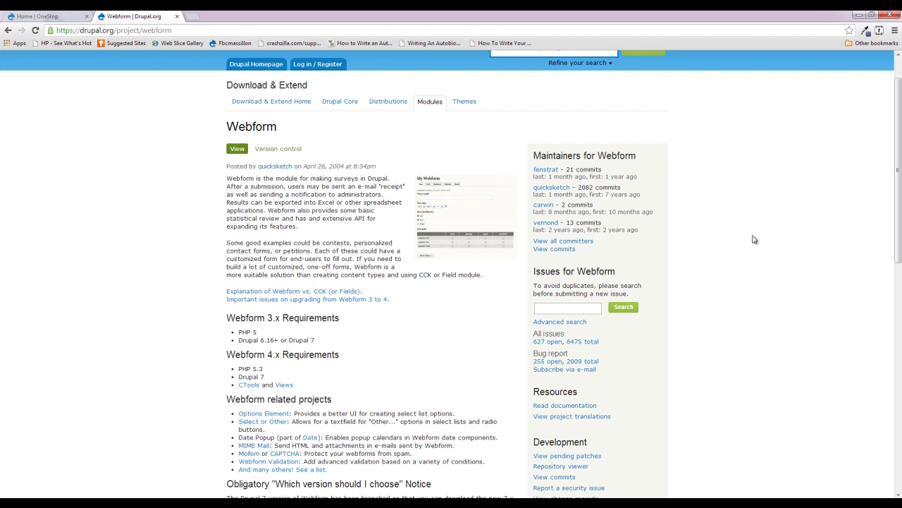
# Examine the Webform project page for its version requirements, version-choice notice and available releases, and close the page
pyautogui.scroll(-7, 755, 240)
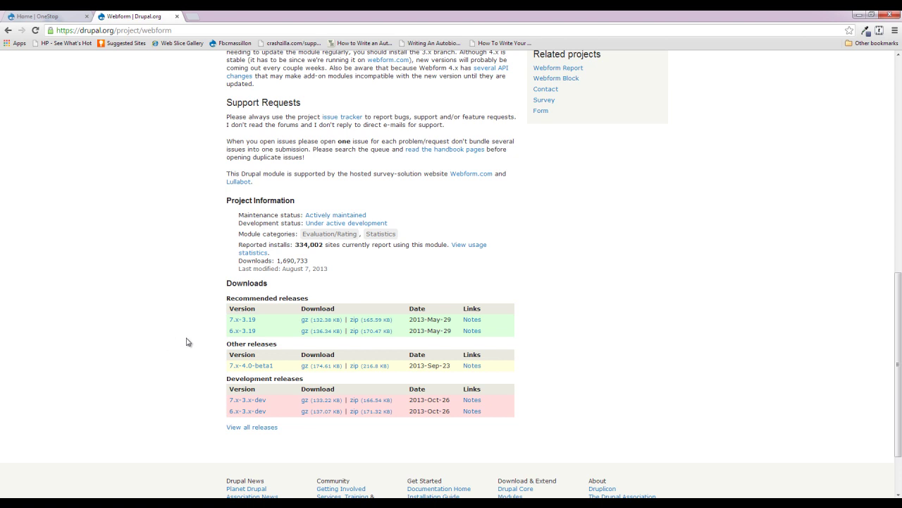
pyautogui.scroll(5, 186, 342)
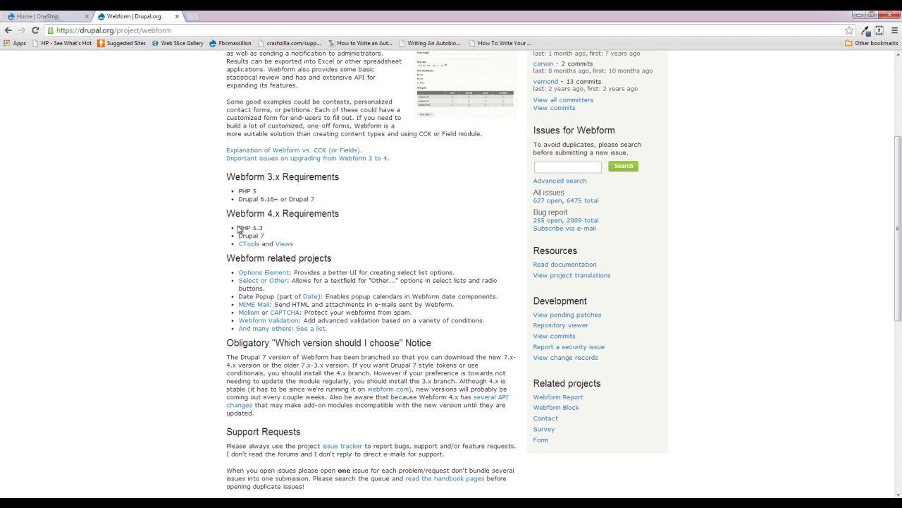
pyautogui.moveTo(238, 228); pyautogui.dragTo(274, 232)
pyautogui.click(395, 241)
pyautogui.scroll(-4, 405, 303)
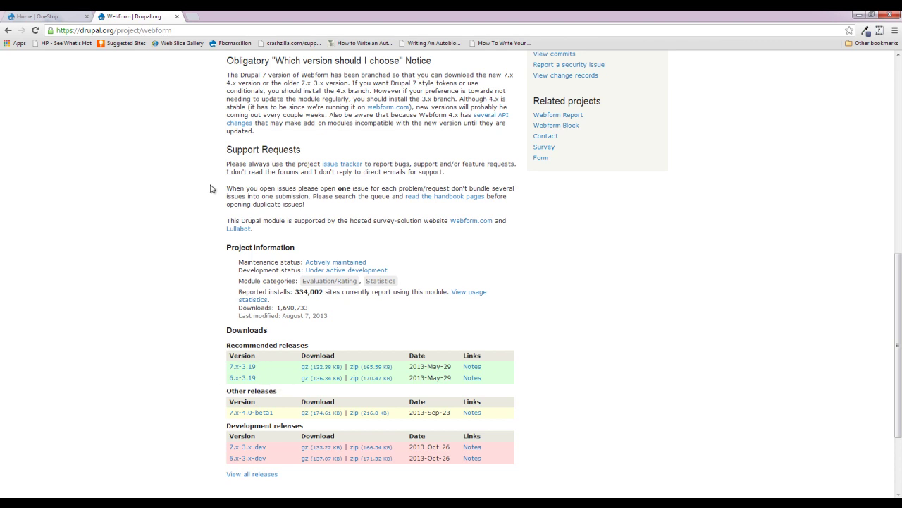
pyautogui.scroll(3, 212, 224)
pyautogui.scroll(4, 214, 229)
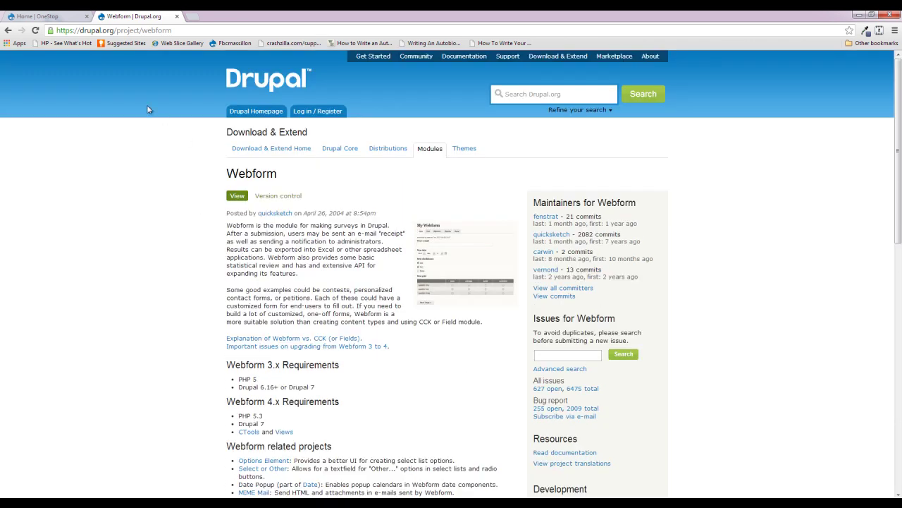
pyautogui.click(178, 19)
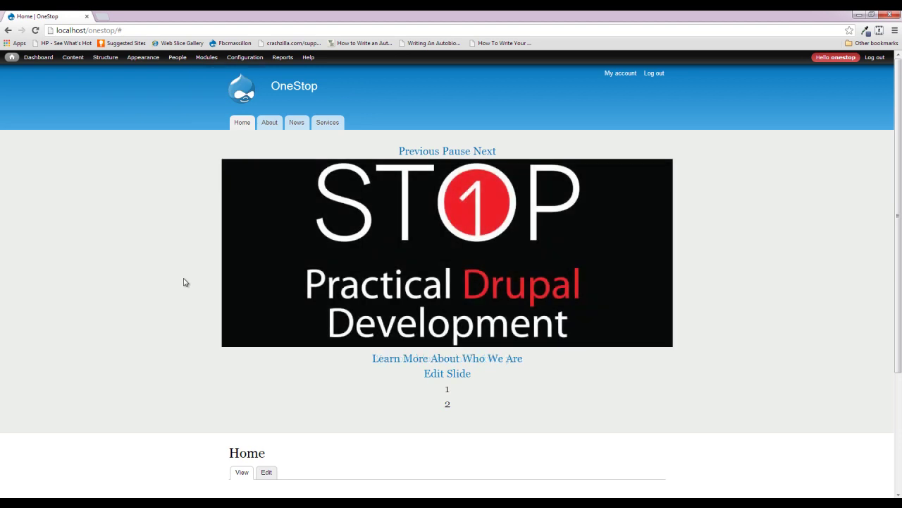
# Enable the Webform module on the OneStop site, save the module configuration and return to the home page
pyautogui.click(207, 58)
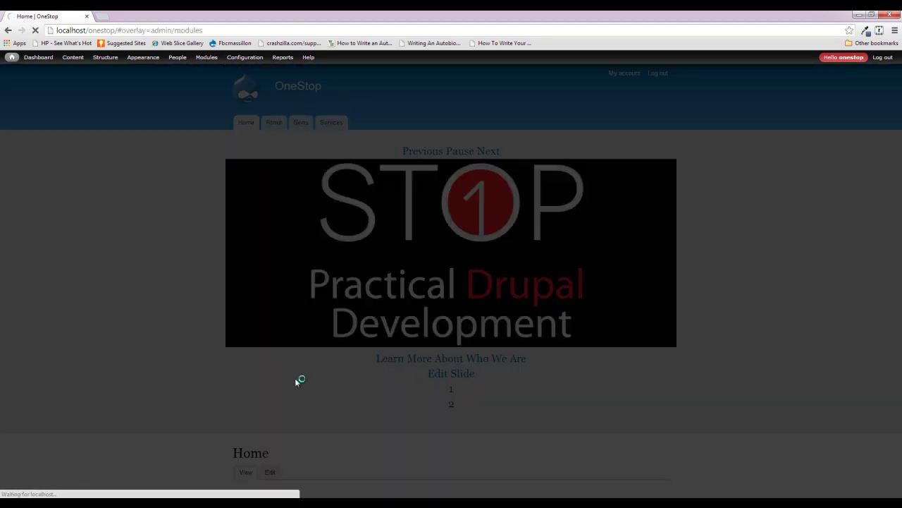
pyautogui.scroll(-20, 303, 381)
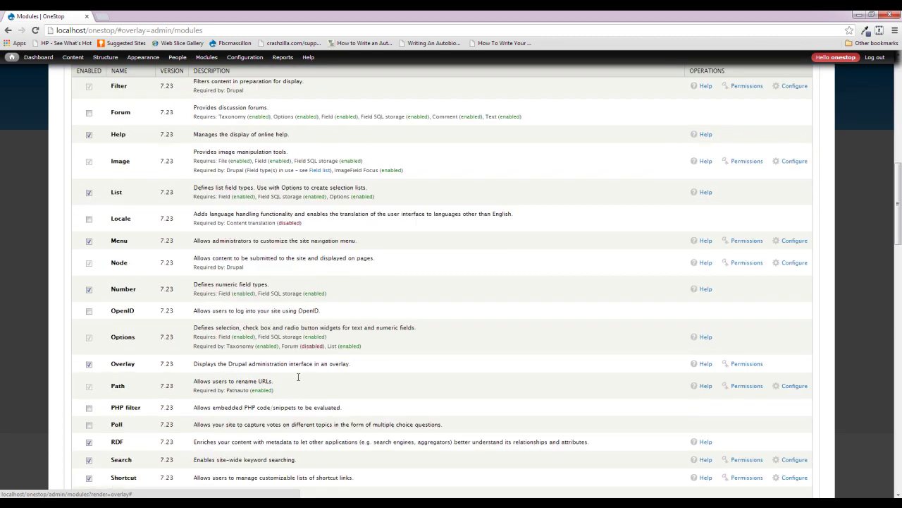
pyautogui.scroll(-20, 305, 380)
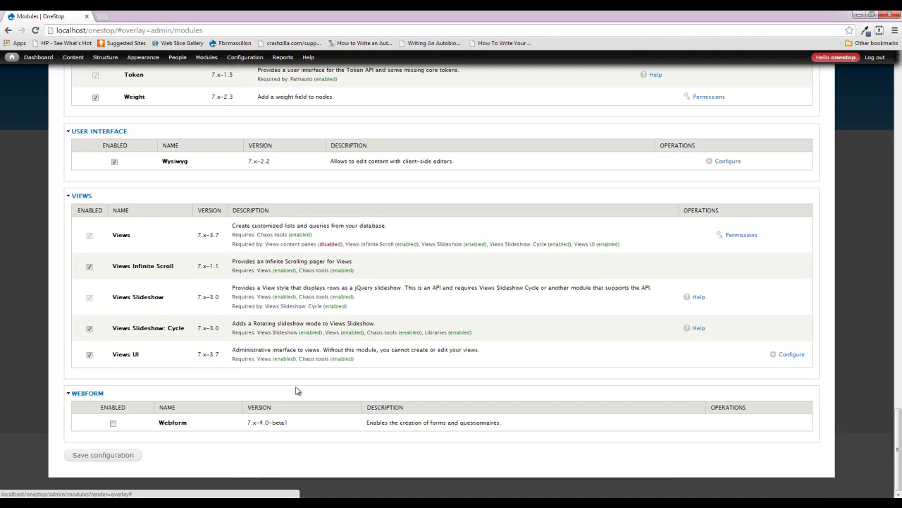
pyautogui.click(113, 424)
pyautogui.click(122, 455)
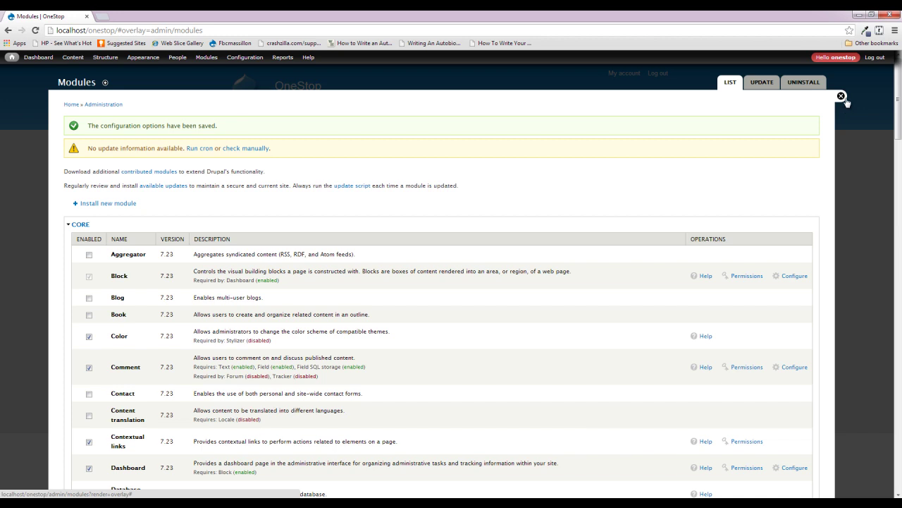
pyautogui.click(844, 95)
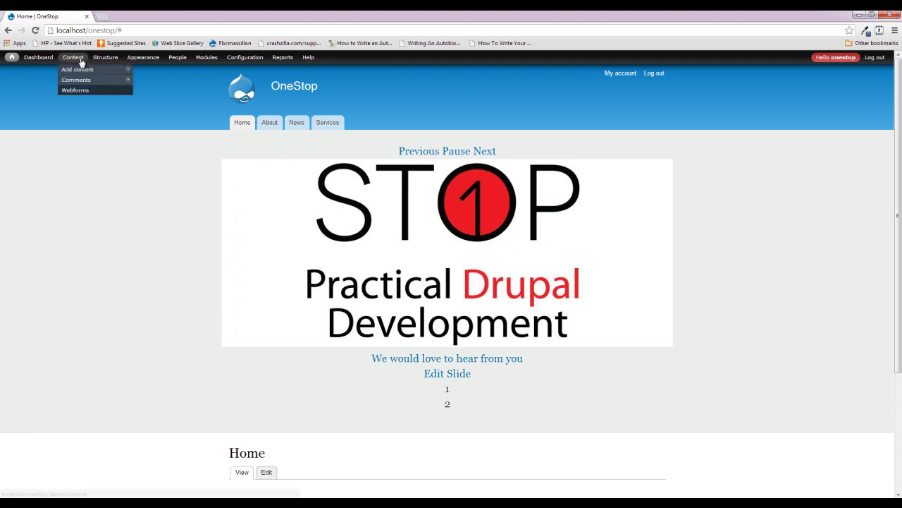
# Inspect the fields of the Webform content type and return to the home page
pyautogui.moveTo(81, 69)
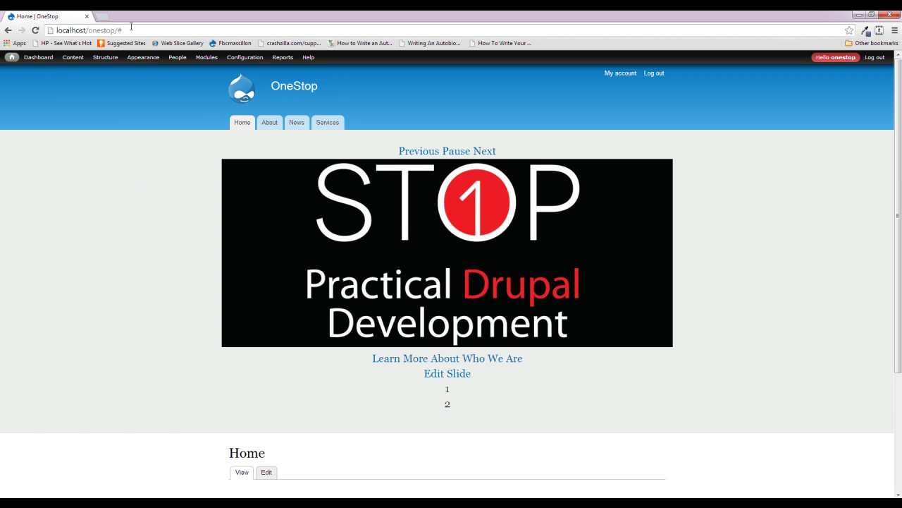
pyautogui.moveTo(113, 58)
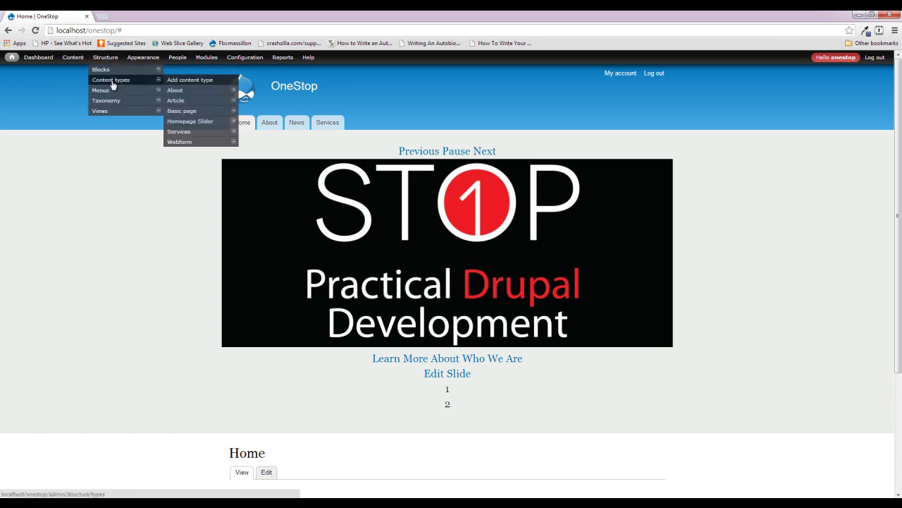
pyautogui.moveTo(193, 143)
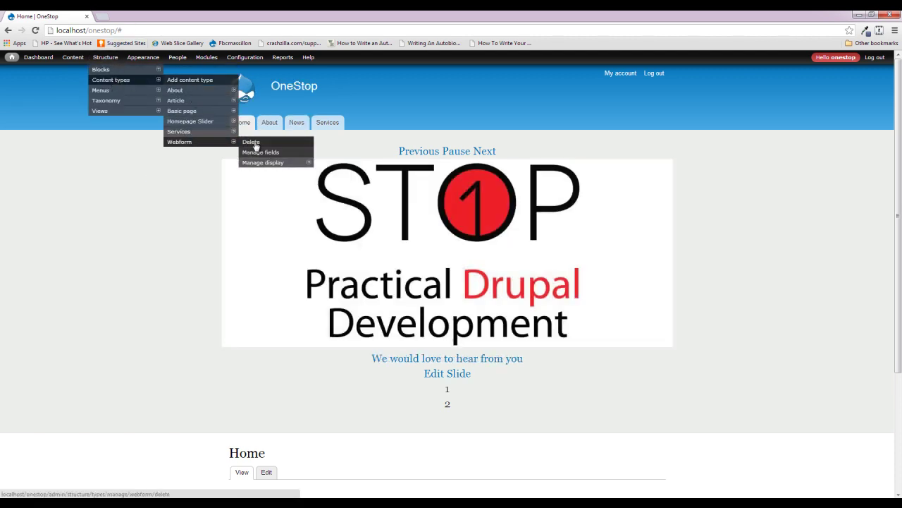
pyautogui.click(260, 153)
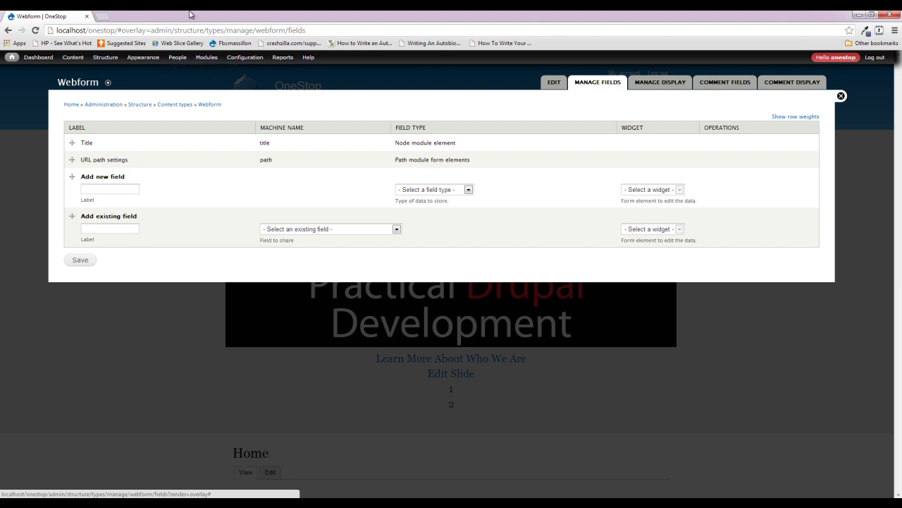
pyautogui.click(841, 96)
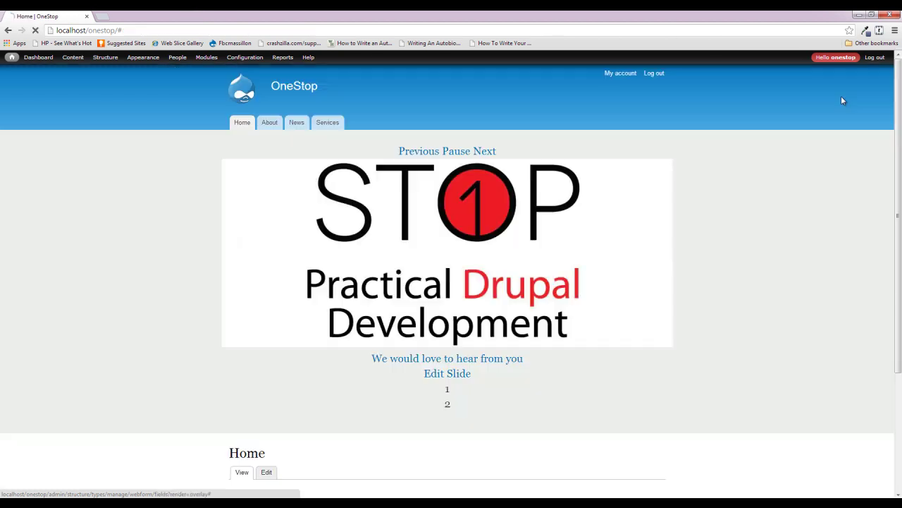
# Check which entry fields the form for creating a new Webform offers, and close it without saving
pyautogui.moveTo(73, 57)
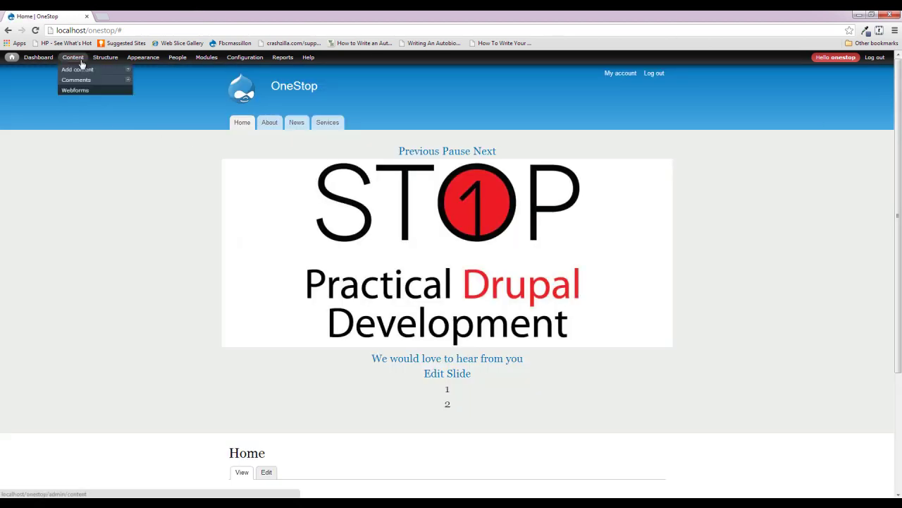
pyautogui.moveTo(76, 74)
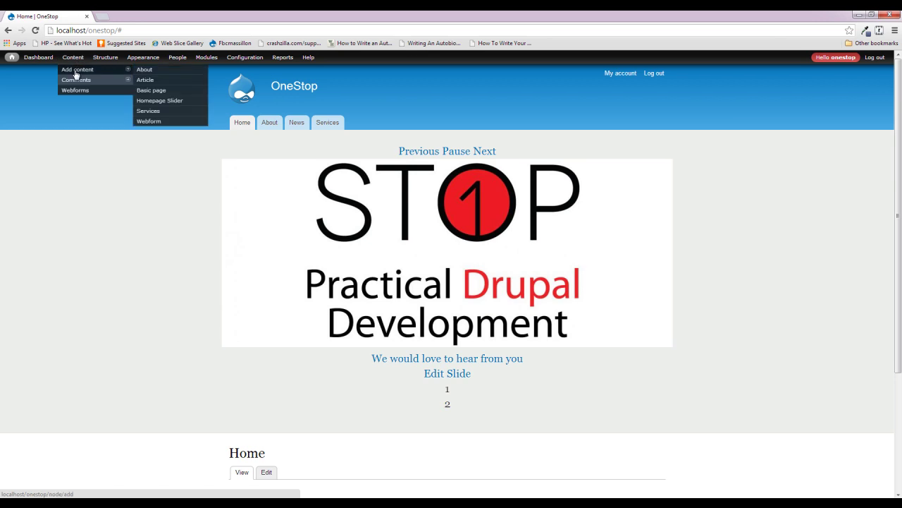
pyautogui.click(151, 121)
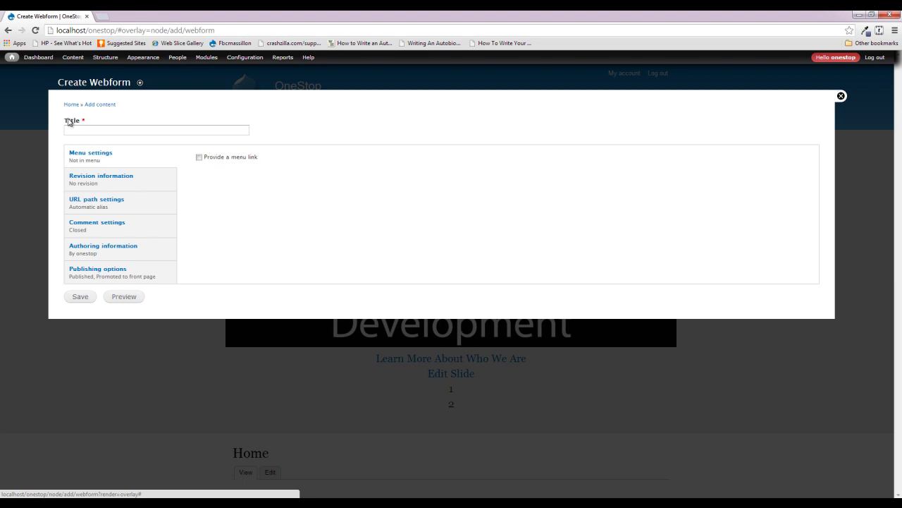
pyautogui.moveTo(62, 120); pyautogui.dragTo(209, 129)
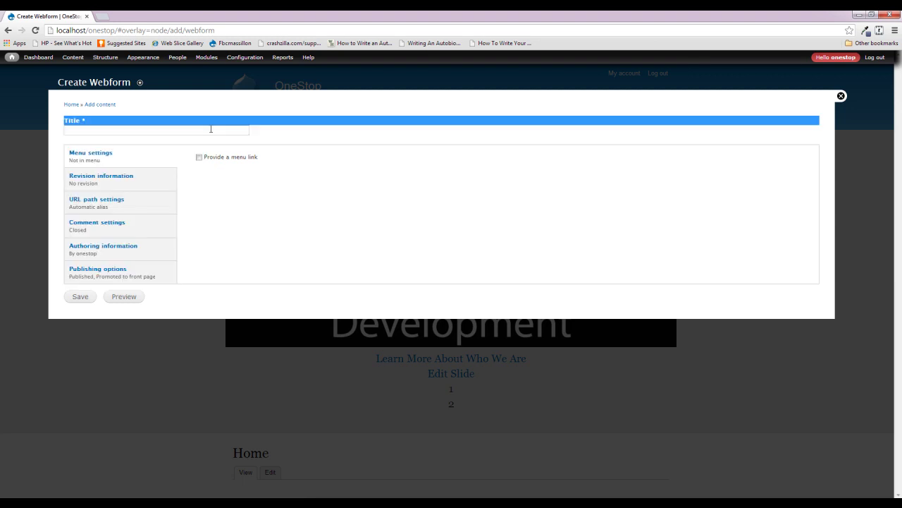
pyautogui.click(457, 144)
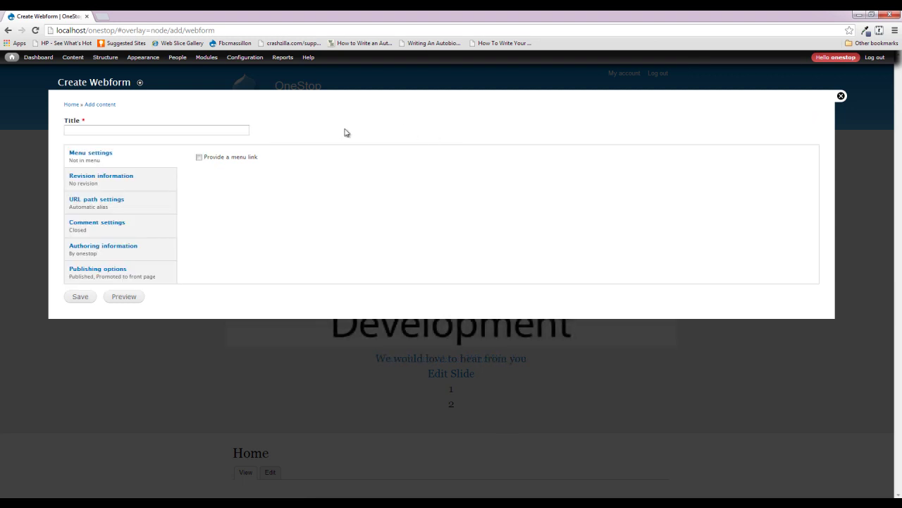
pyautogui.click(841, 97)
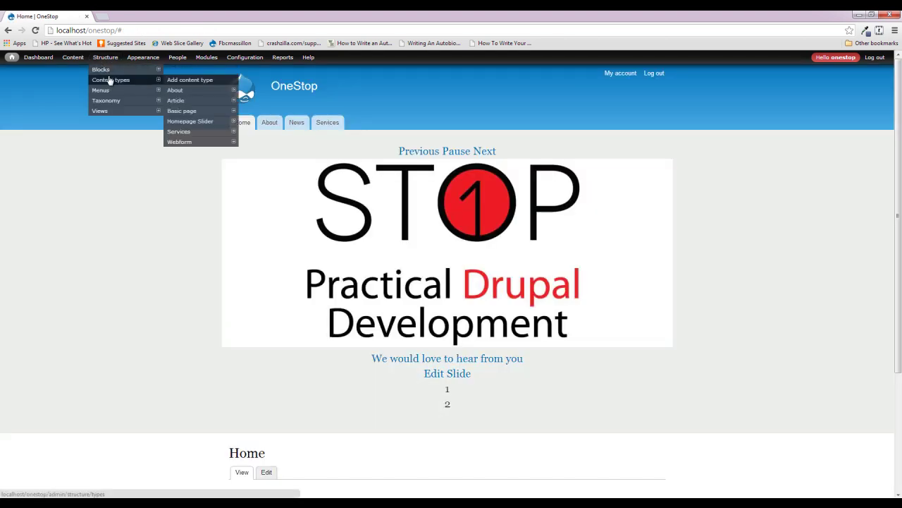
# Add a Long text field labelled Body with machine name field_webform_body to the Webform content type and save it
pyautogui.moveTo(200, 143)
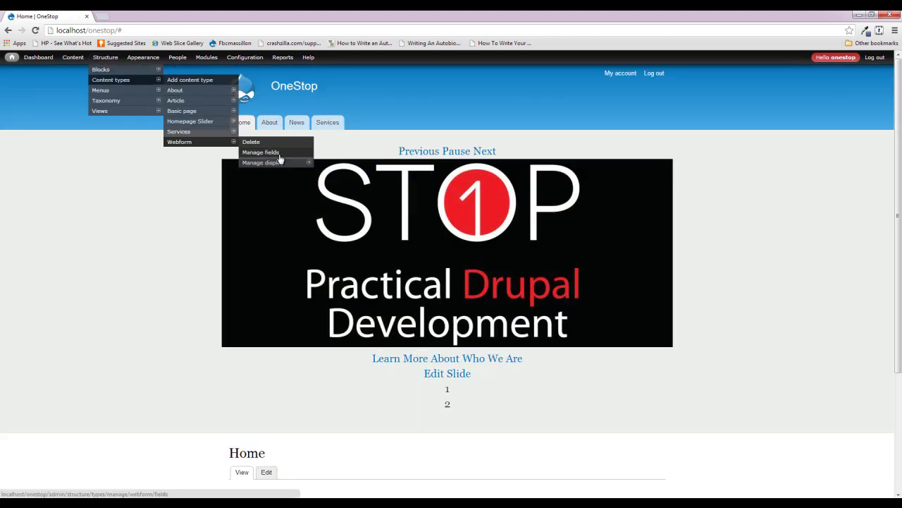
pyautogui.click(308, 151)
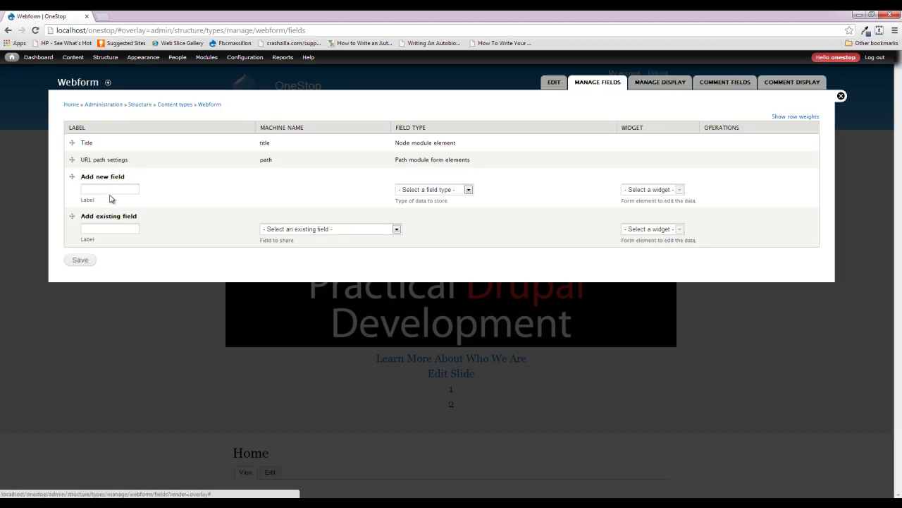
pyautogui.click(108, 190)
pyautogui.write('Body')
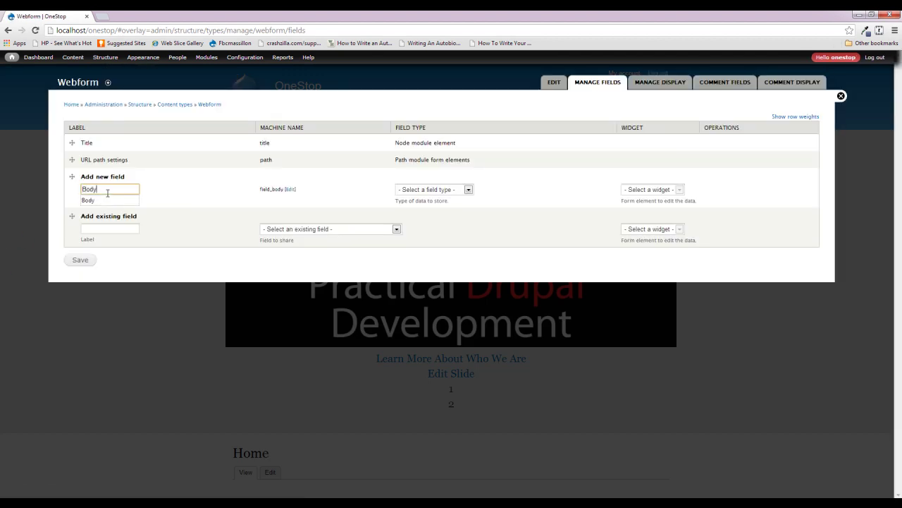
pyautogui.press('Home')
pyautogui.write('web')
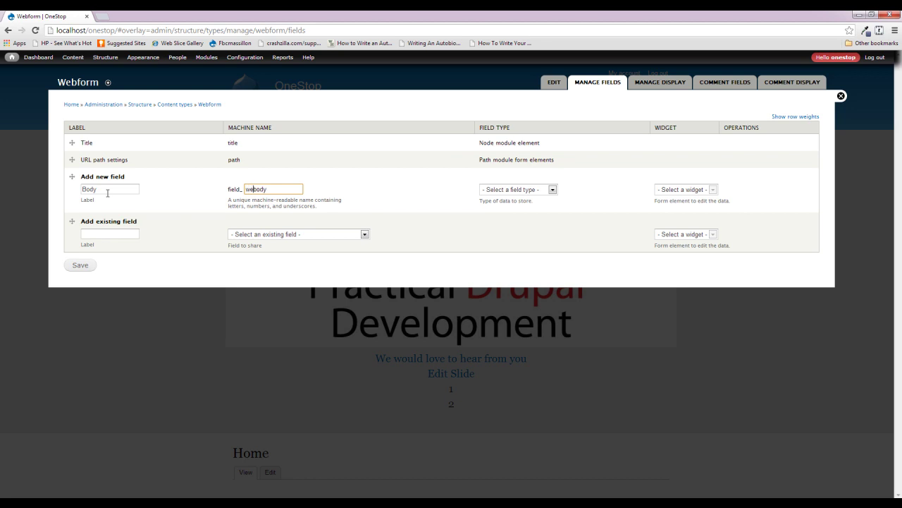
pyautogui.write('form_')
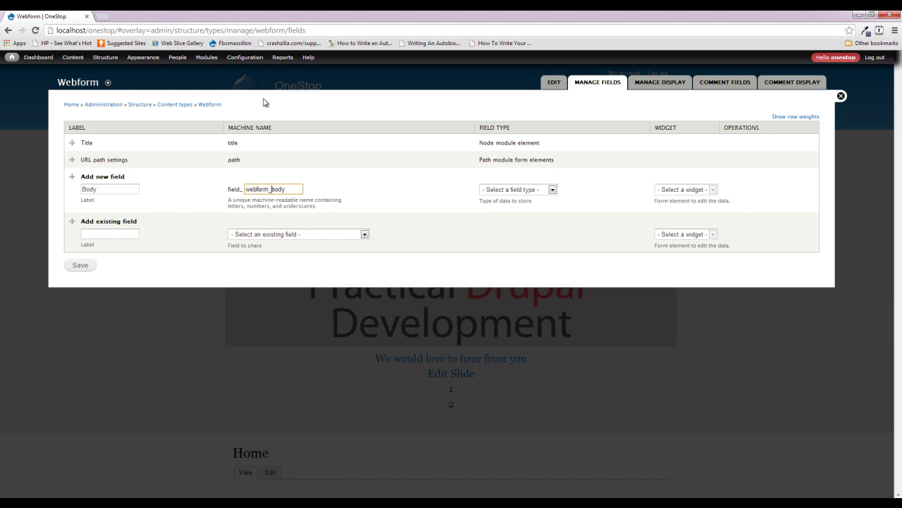
pyautogui.click(485, 191)
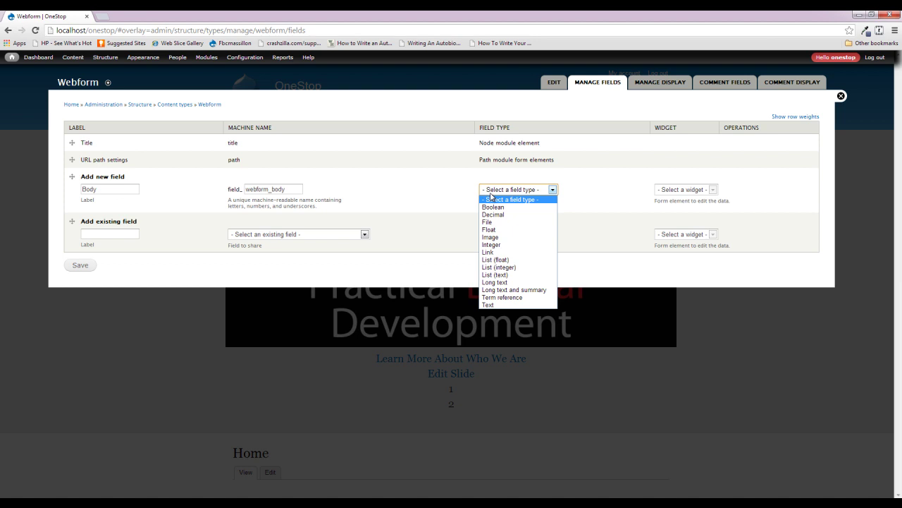
pyautogui.click(502, 282)
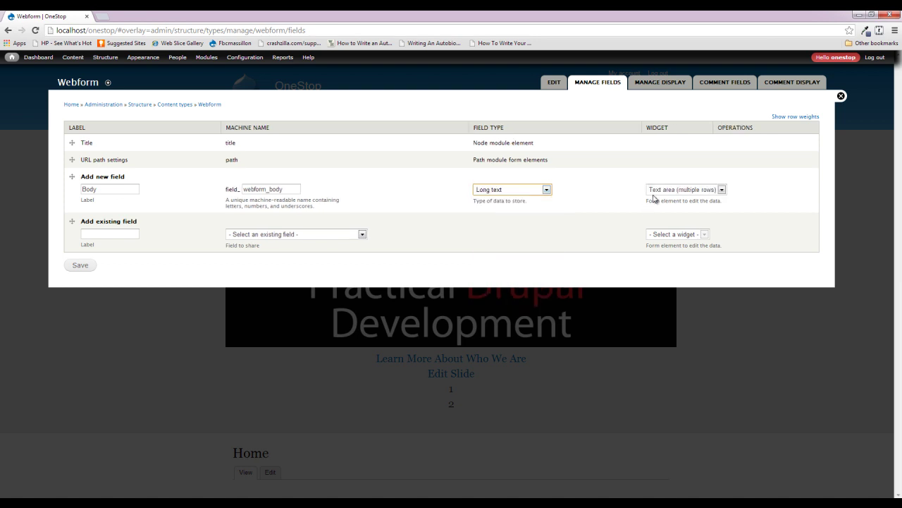
pyautogui.click(74, 264)
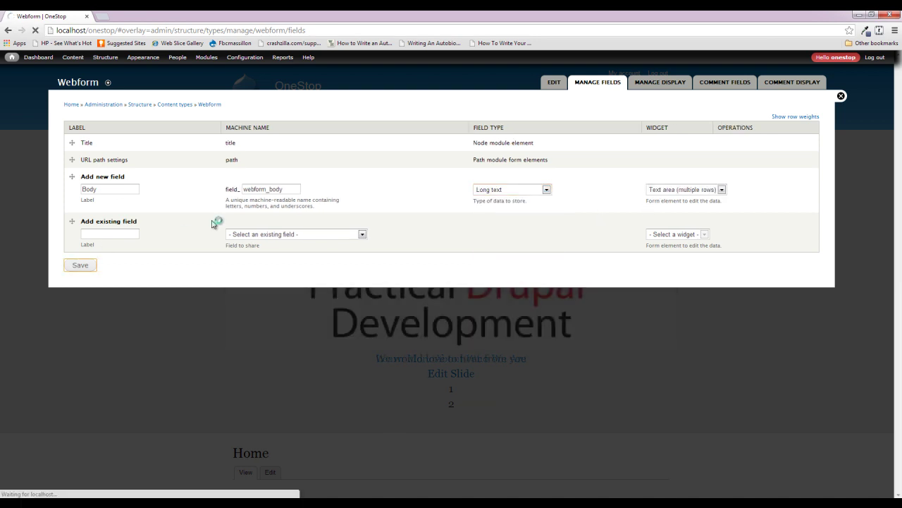
# Save the Body field's settings, with text processing set to Filtered text
pyautogui.click(121, 185)
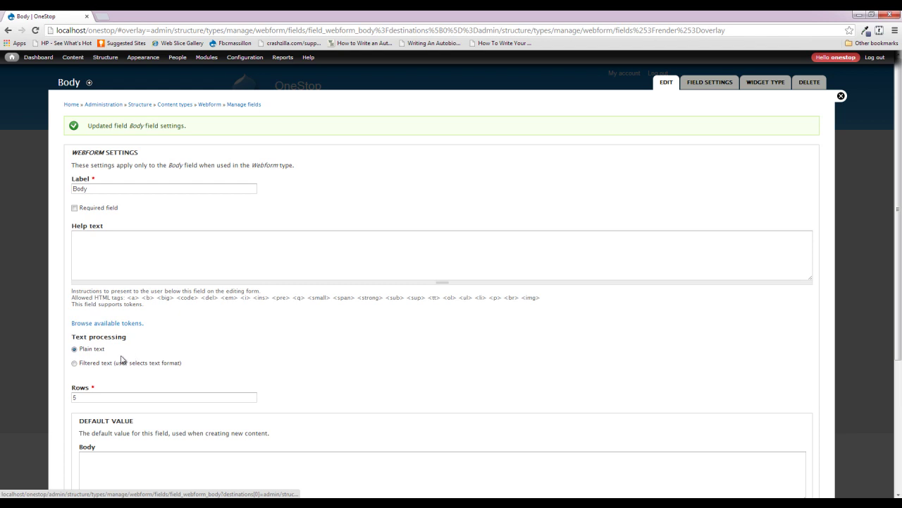
pyautogui.scroll(-3, 306, 298)
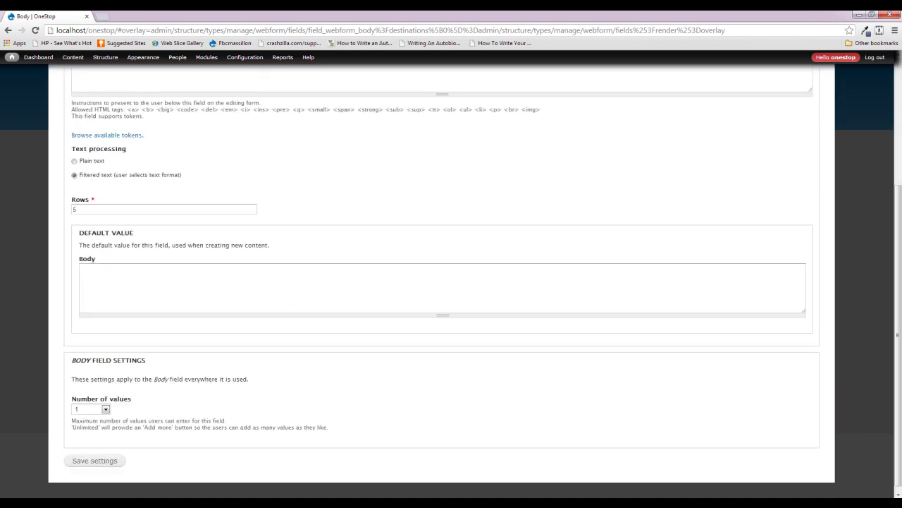
pyautogui.click(77, 460)
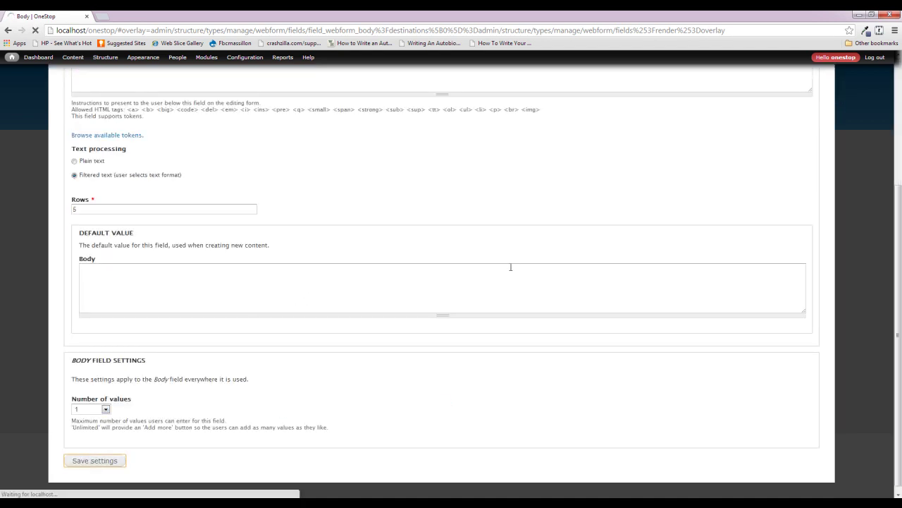
# Open lipsum.com in a new browser tab and generate five paragraphs of Lorem Ipsum text
pyautogui.hotkey('ctrl', 't')
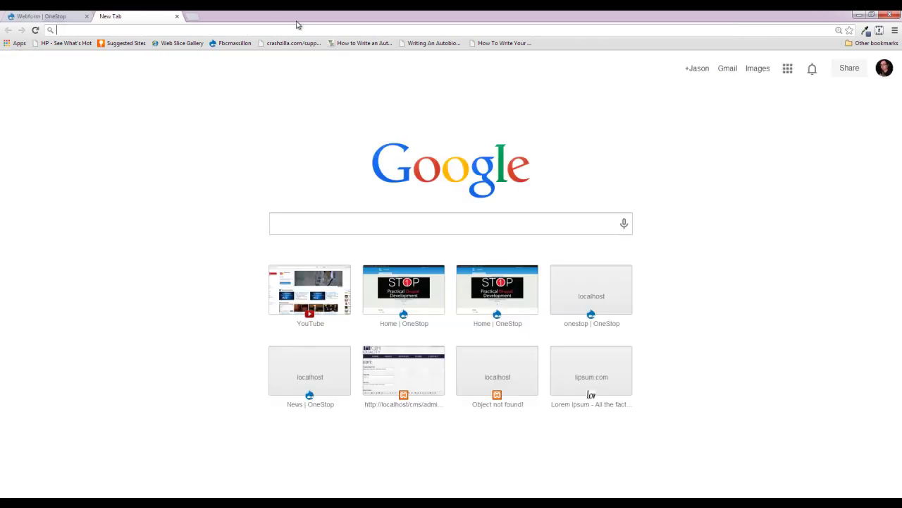
pyautogui.write('li')
pyautogui.press('Return')
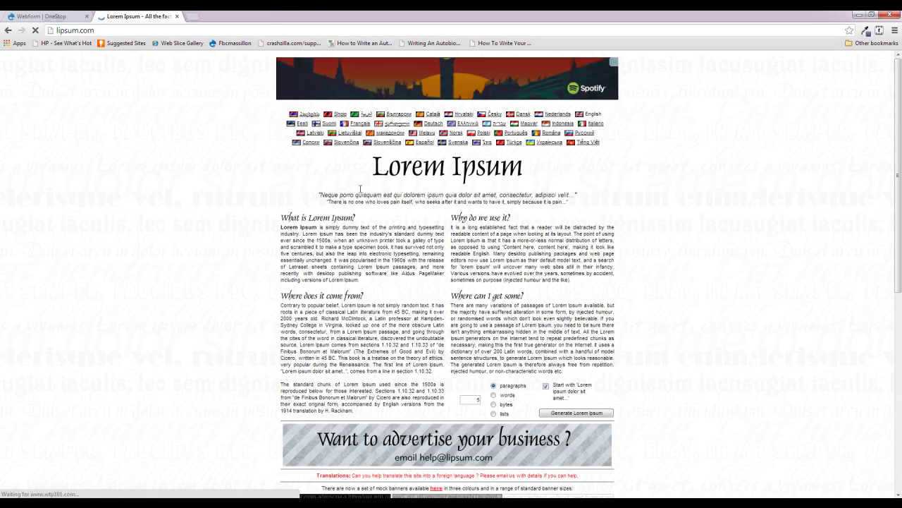
pyautogui.click(568, 413)
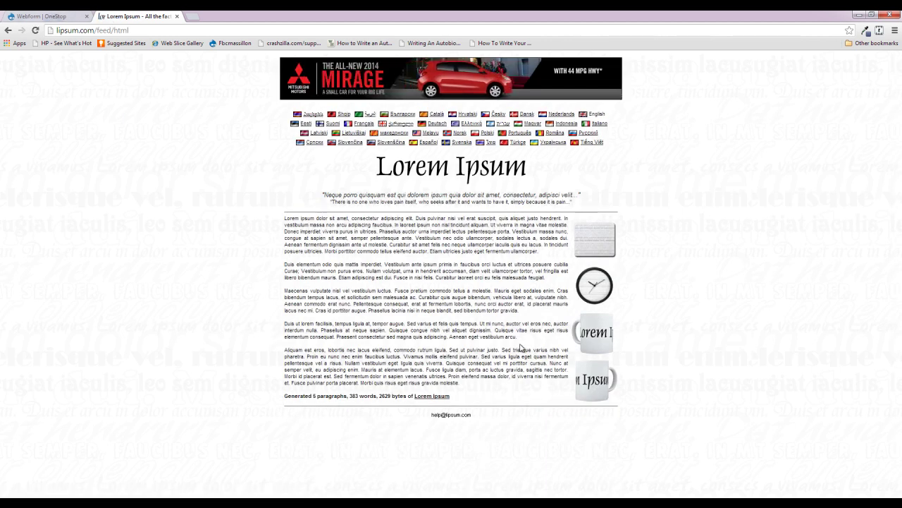
# Copy the fourth generated Lorem Ipsum paragraph and return to the Drupal site's browser tab
pyautogui.moveTo(525, 339); pyautogui.dragTo(277, 321)
pyautogui.hotkey('ctrl', 'c')
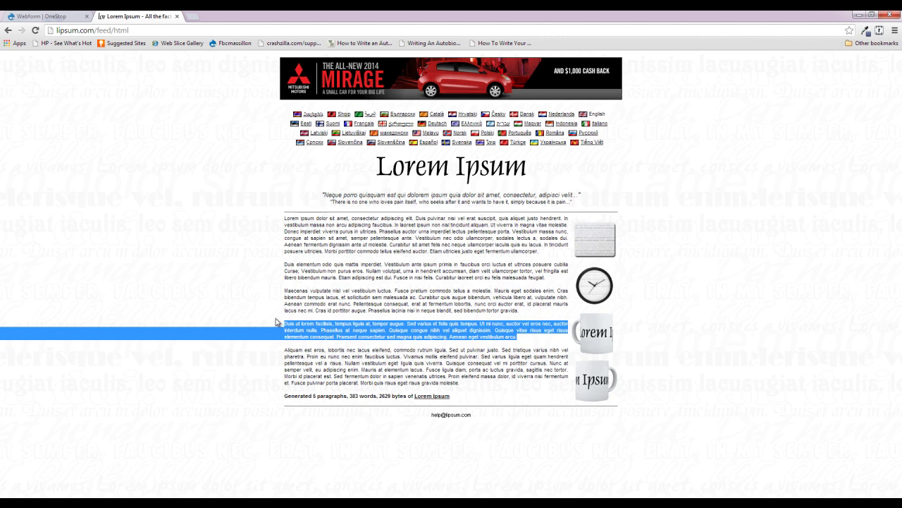
pyautogui.click(63, 17)
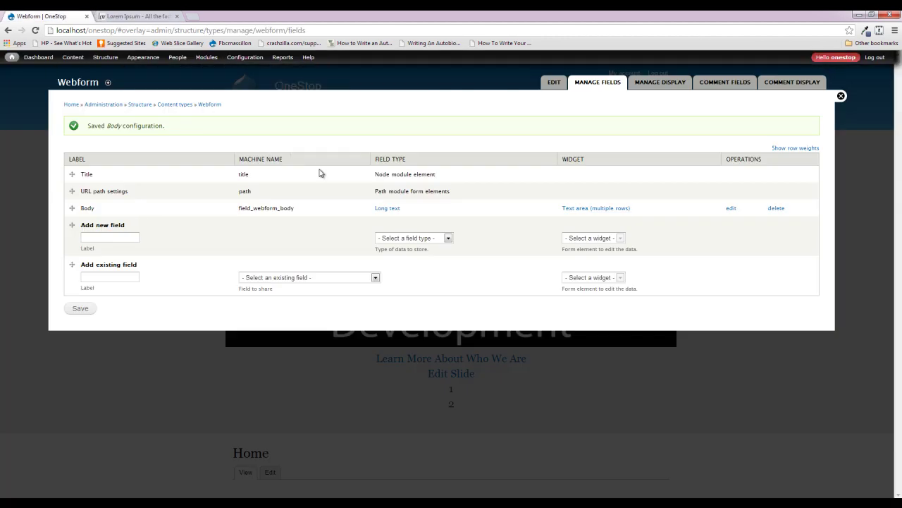
# Close the field management overlay and start a new Webform titled Contact Us
pyautogui.click(841, 96)
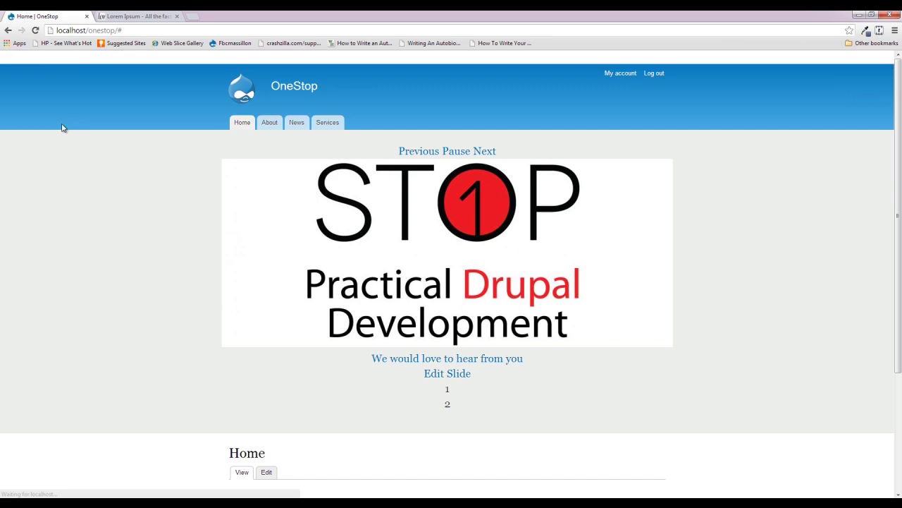
pyautogui.moveTo(74, 57)
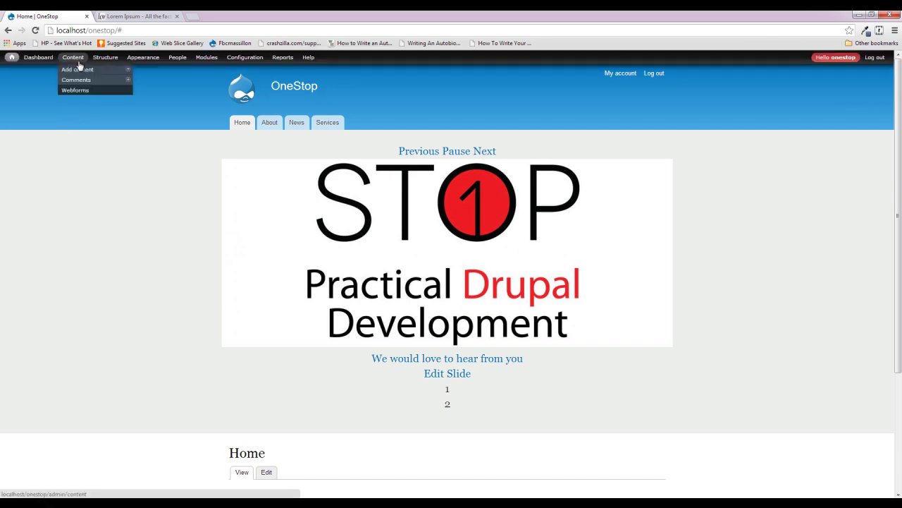
pyautogui.click(163, 120)
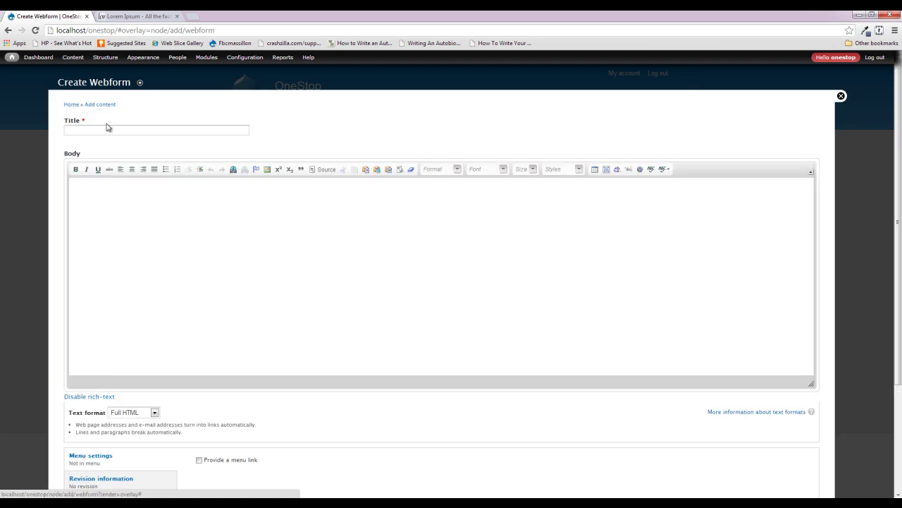
pyautogui.click(112, 126)
pyautogui.write('Contact')
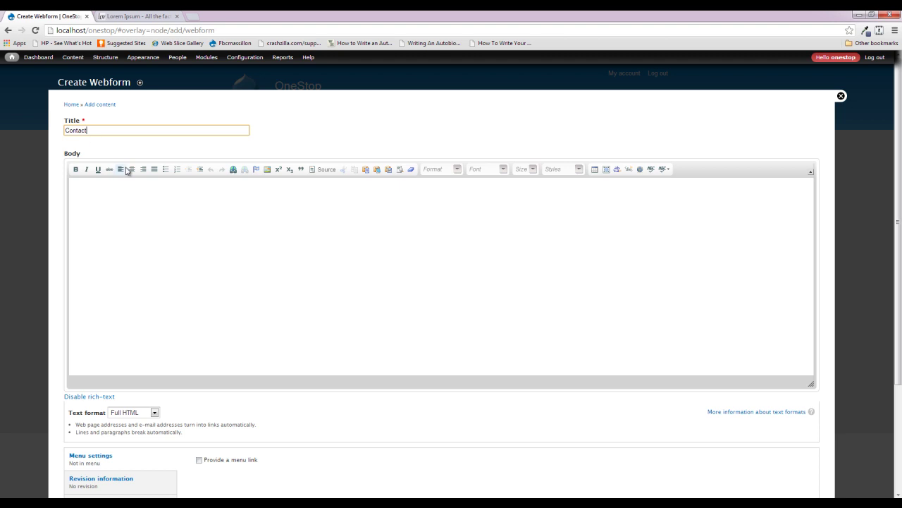
pyautogui.write(' Us')
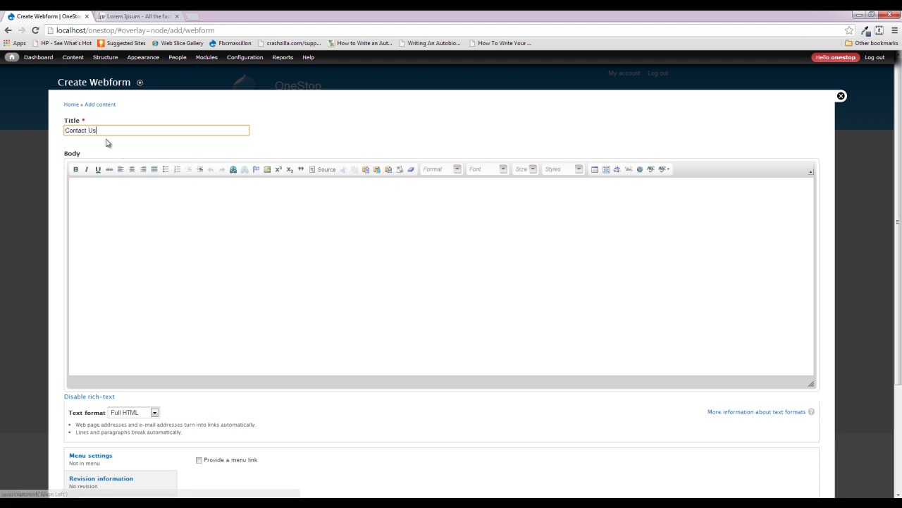
# Paste the copied Lorem Ipsum paragraph into the Body of the Contact Us webform as plain text
pyautogui.click(273, 225)
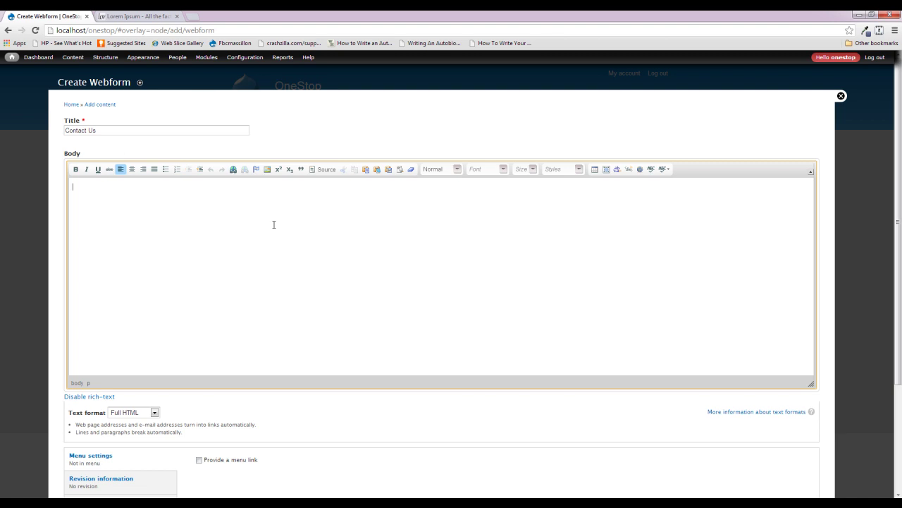
pyautogui.click(377, 169)
pyautogui.hotkey('ctrl', 'v')
pyautogui.click(447, 344)
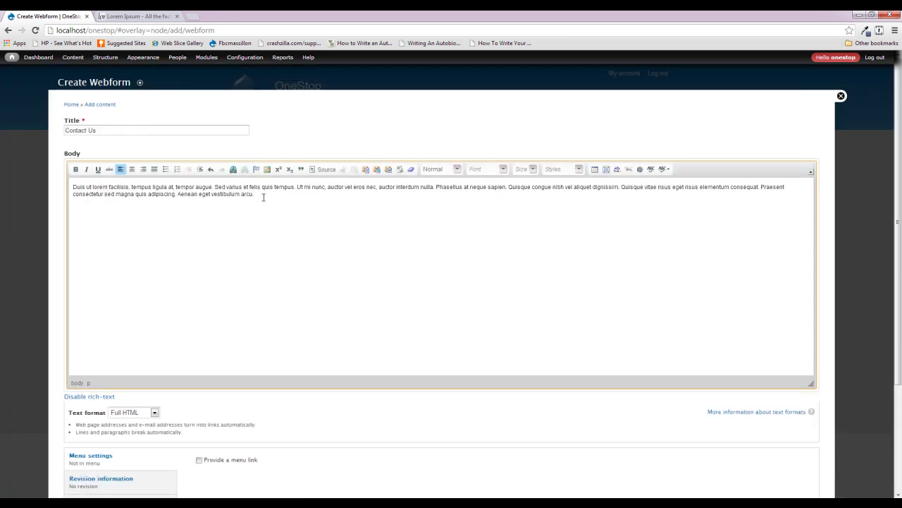
# Below the paragraph in the Body, add an Address line followed by Phone and Fax lines with placeholder numbers
pyautogui.hotkey('ctrl', 'a')
pyautogui.click(343, 259)
pyautogui.write('hone: 555.555.5555')
pyautogui.hotkey('shift', 'Return')
pyautogui.write('Fax: 555.555.5555')
pyautogui.press('Return')
pyautogui.write('Address')
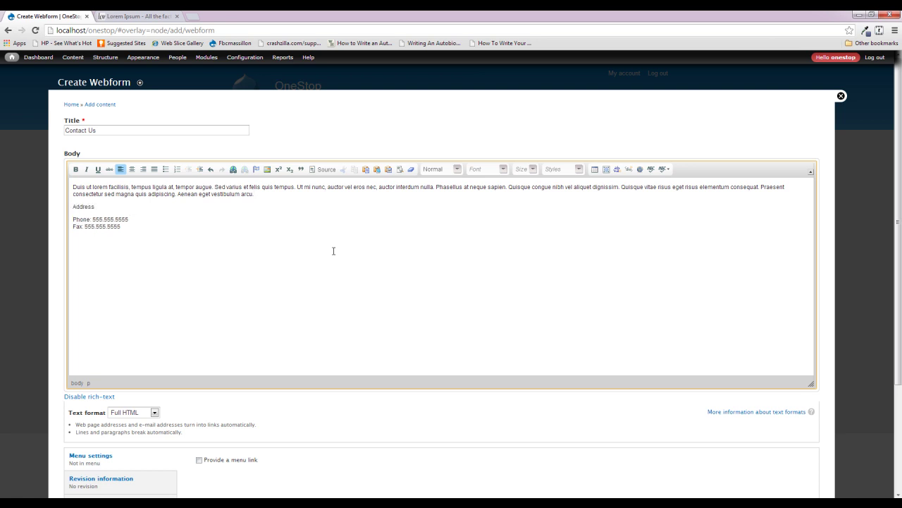
# Replace the Address line with a two-line postal address: the street, then the city, state and ZIP code
pyautogui.hotkey('shift', 'Home')
pyautogui.write('1234 The Street')
pyautogui.press('Return')
pyautogui.write('C')
pyautogui.press('BackSpace')
pyautogui.press('BackSpace')
pyautogui.hotkey('shift', 'Return')
pyautogui.write('Som')
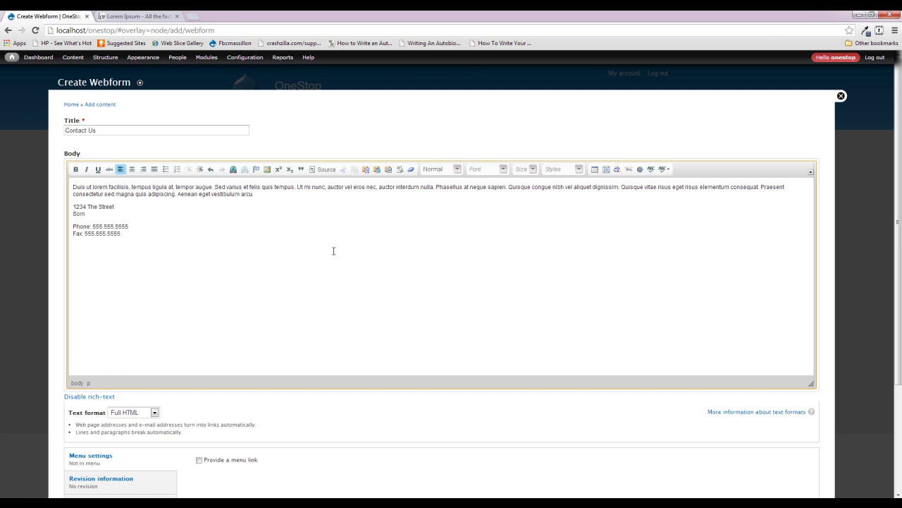
pyautogui.write('eplace, Ohio 55555')
# Delete the Lorem Ipsum paragraph from the Body and keep the two address lines together with a single line break
pyautogui.moveTo(258, 194); pyautogui.dragTo(64, 180)
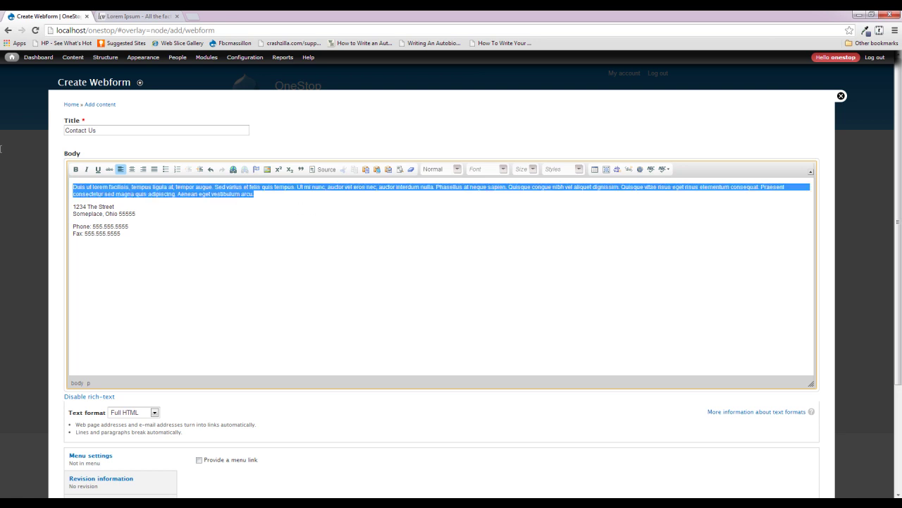
pyautogui.press('Delete')
pyautogui.press('Delete')
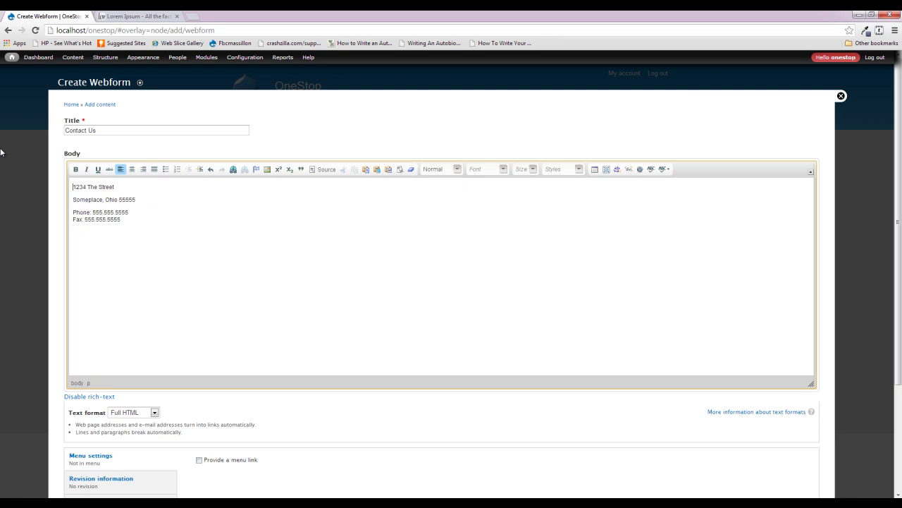
pyautogui.press('BackSpace')
pyautogui.hotkey('shift', 'Return')
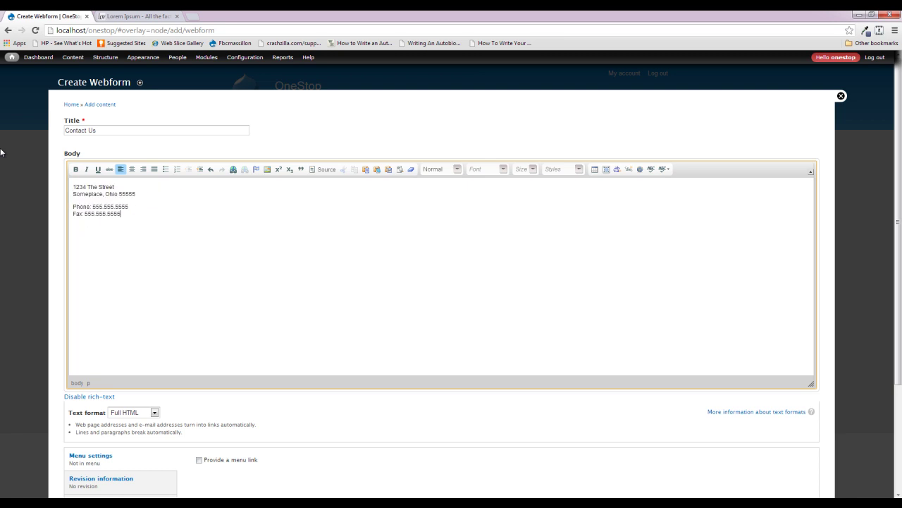
# Save the new Contact Us webform with its default menu and publishing settings
pyautogui.click(169, 209)
pyautogui.scroll(-3, 322, 227)
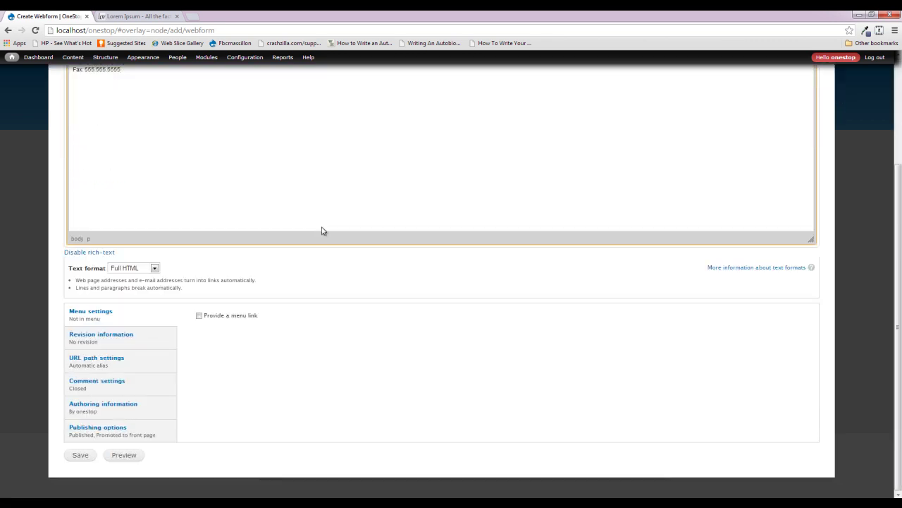
pyautogui.click(81, 455)
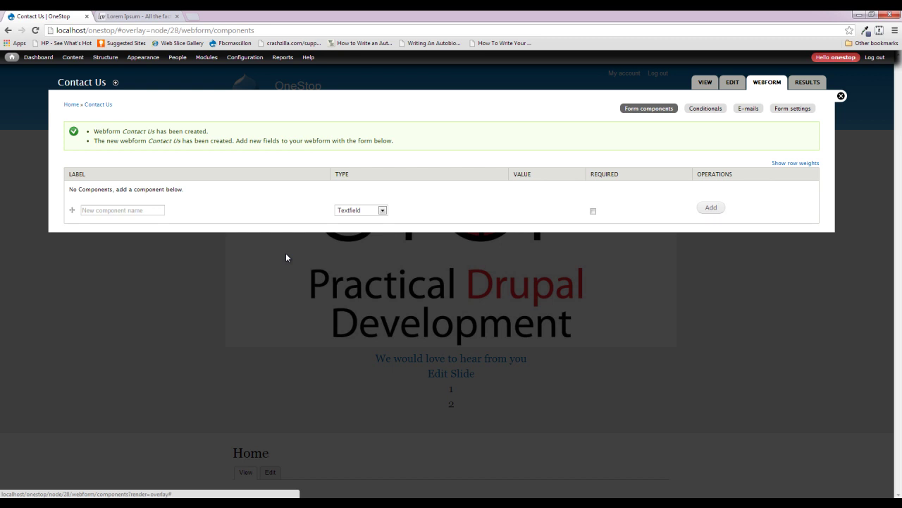
# Add a required Textfield component labelled Name to the webform and save it with its default settings
pyautogui.click(149, 210)
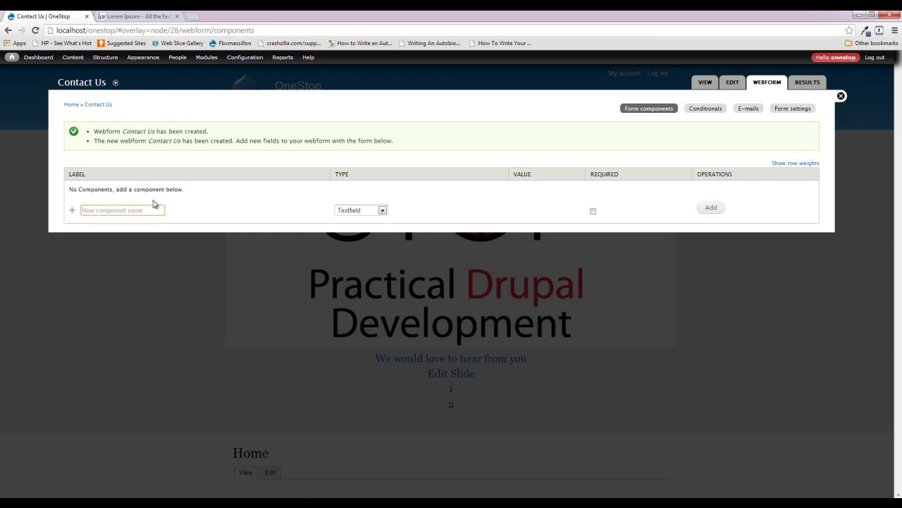
pyautogui.write('Name')
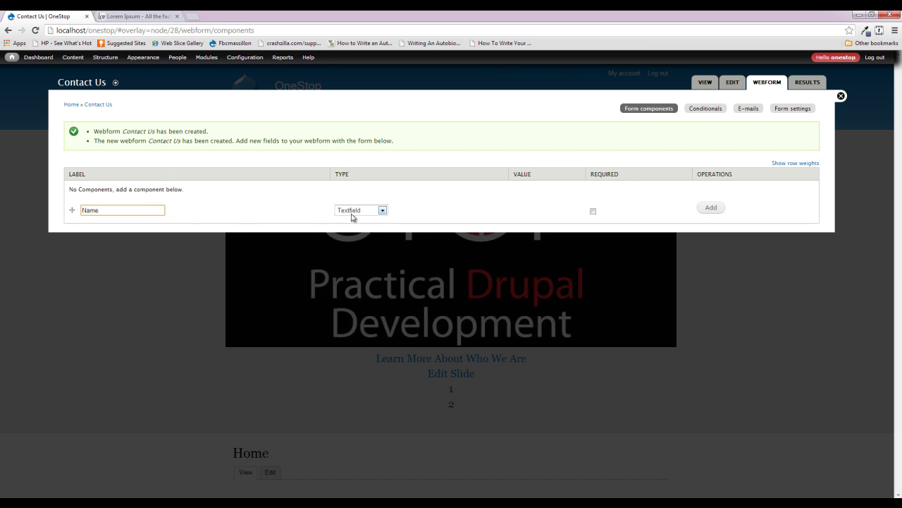
pyautogui.click(594, 212)
pyautogui.click(712, 207)
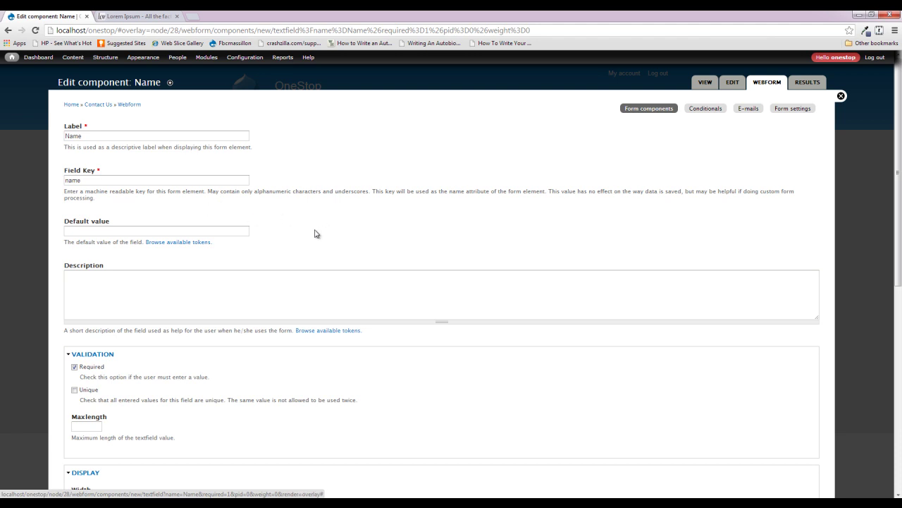
pyautogui.scroll(-2, 299, 241)
pyautogui.scroll(-2, 300, 241)
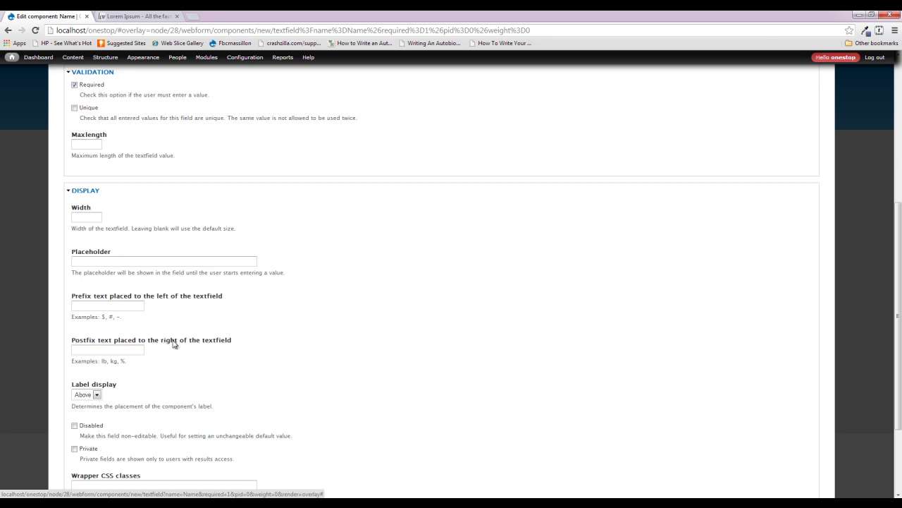
pyautogui.scroll(-2, 164, 347)
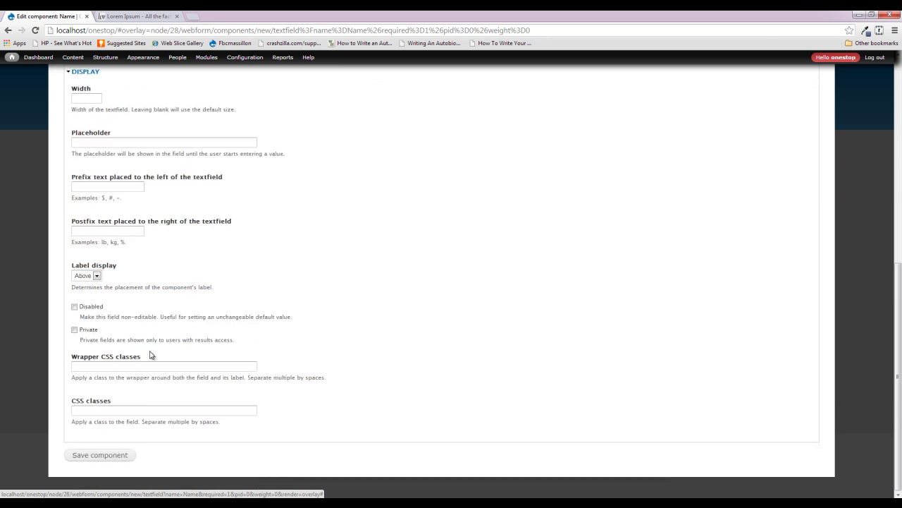
pyautogui.click(100, 455)
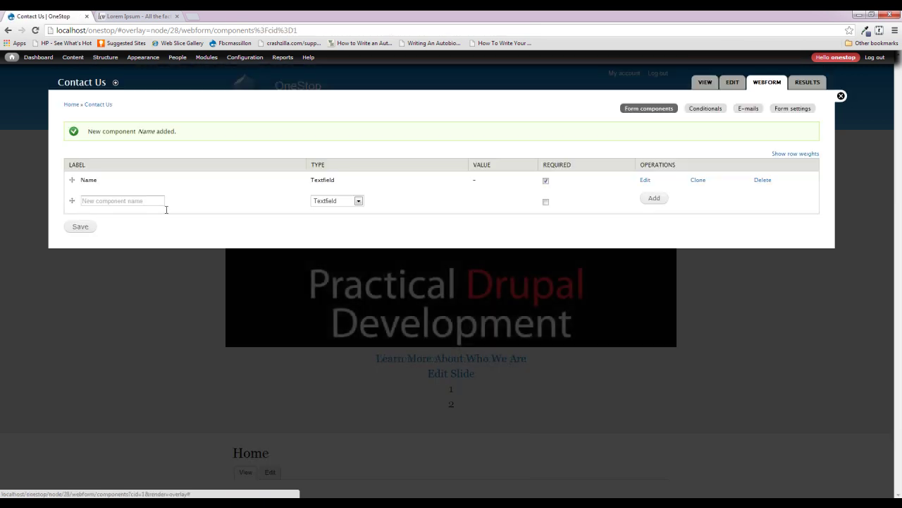
# Add a required component labelled Email of type E-mail to the webform
pyautogui.click(131, 201)
pyautogui.write('Email')
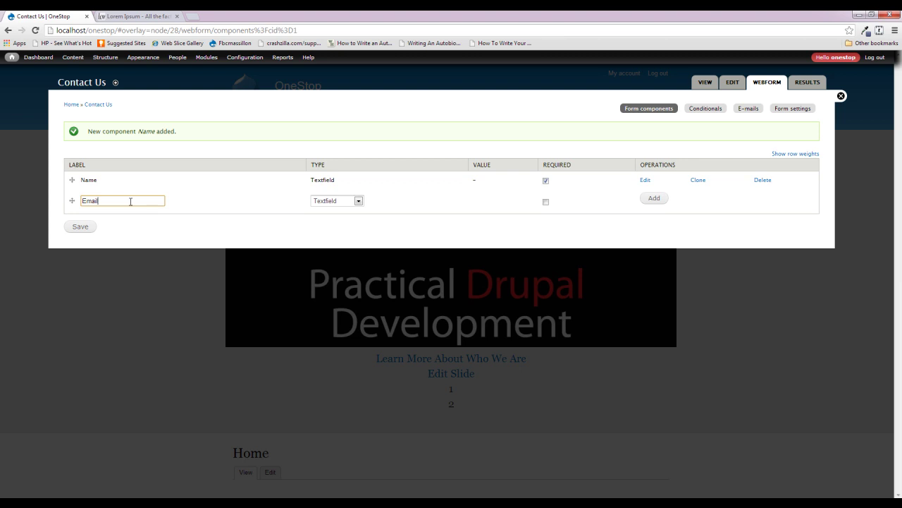
pyautogui.click(334, 203)
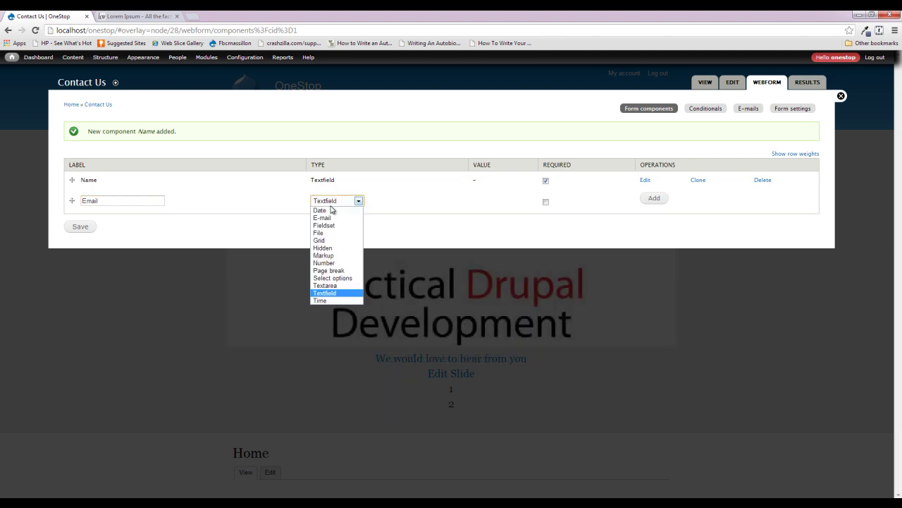
pyautogui.click(337, 218)
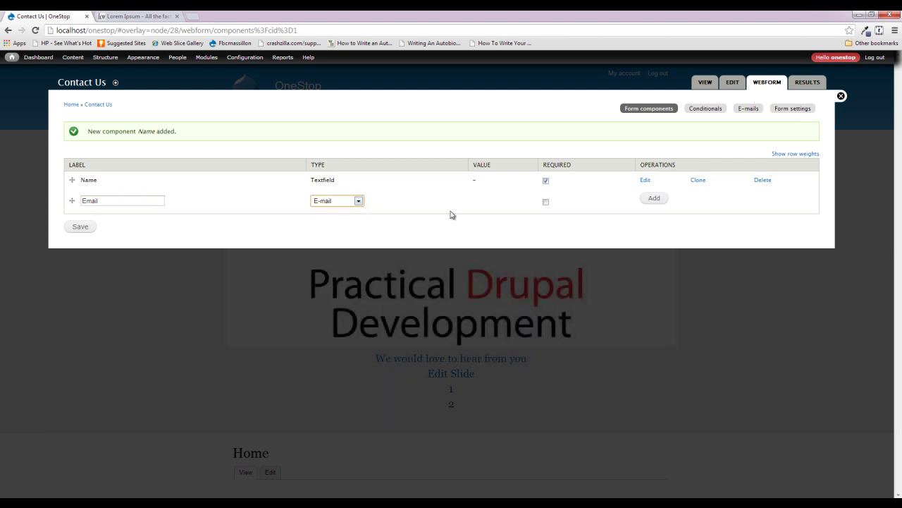
pyautogui.click(546, 201)
pyautogui.click(655, 199)
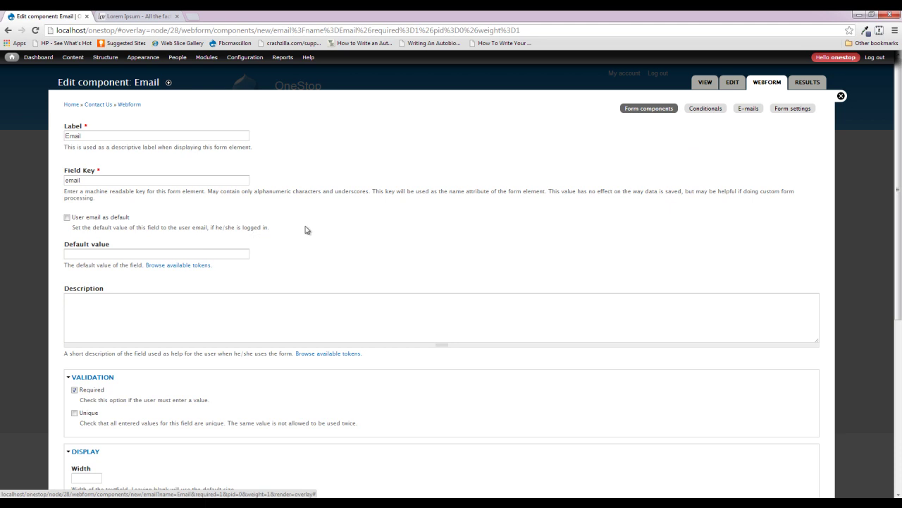
# Review the Email component's validation, placeholder and label display options, and save the component with its default settings
pyautogui.scroll(-1, 237, 221)
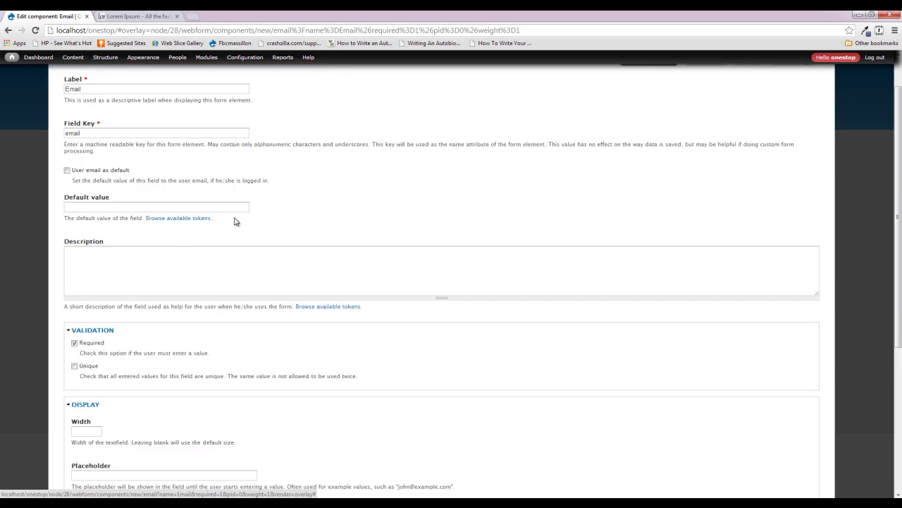
pyautogui.scroll(-1, 236, 221)
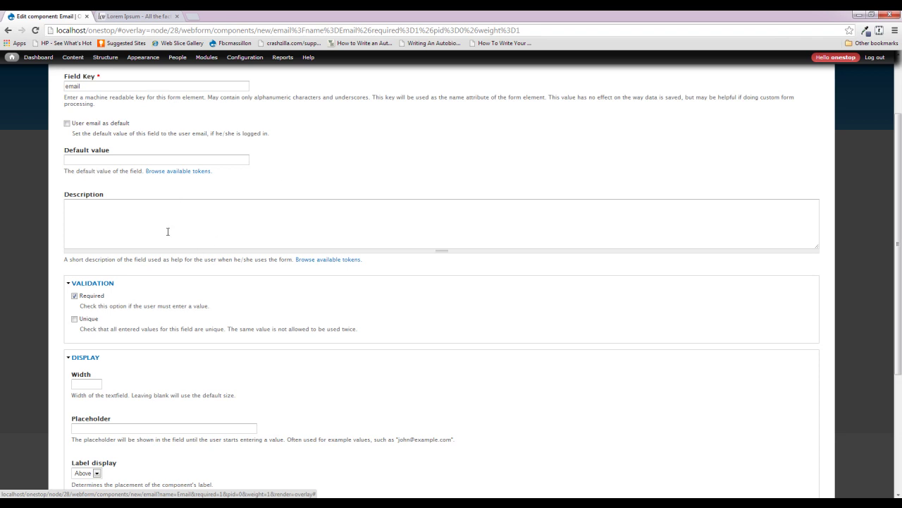
pyautogui.scroll(-2, 167, 231)
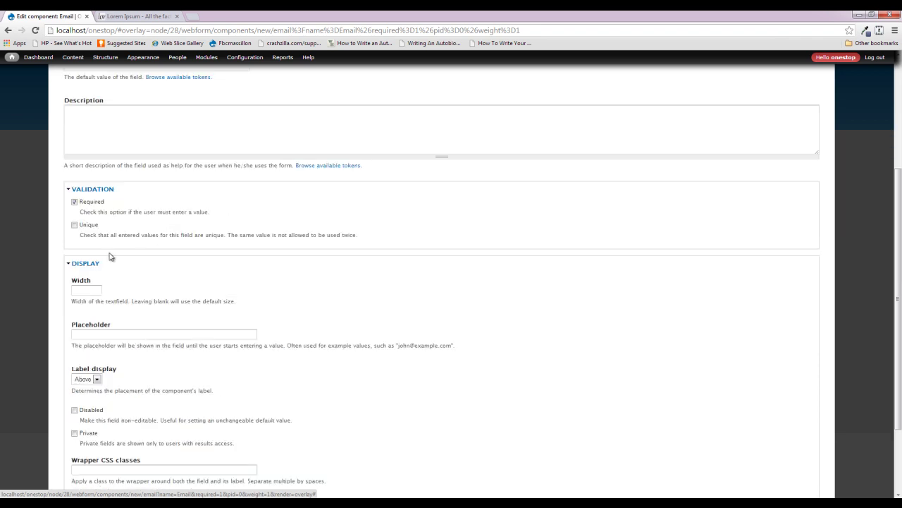
pyautogui.scroll(-1, 73, 264)
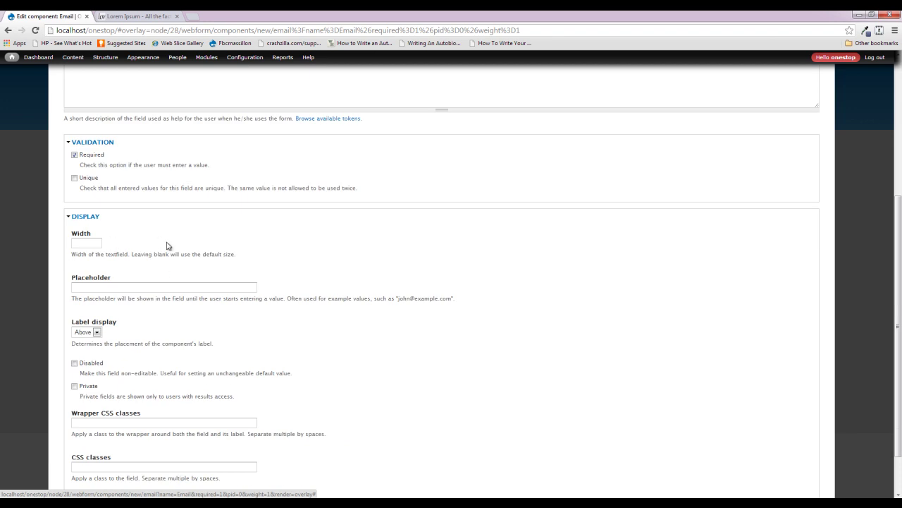
pyautogui.scroll(-1, 167, 243)
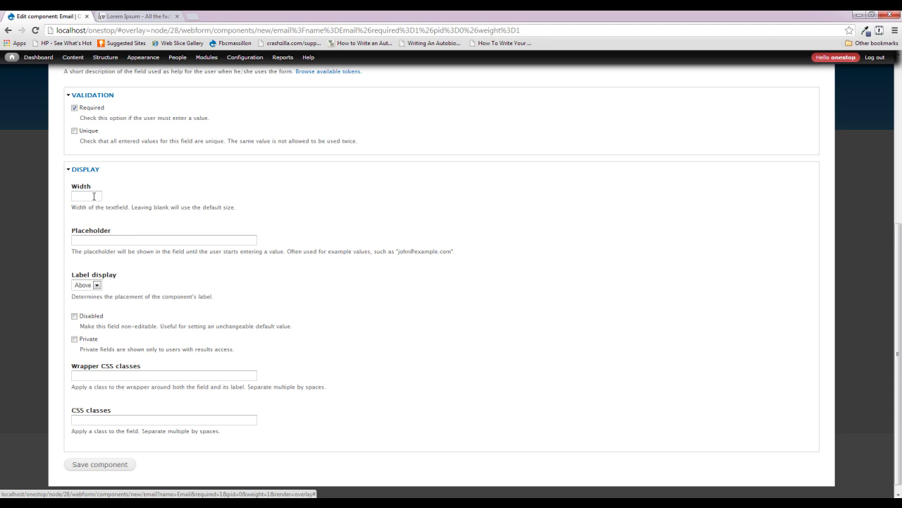
pyautogui.moveTo(113, 231); pyautogui.dragTo(73, 228)
pyautogui.click(185, 220)
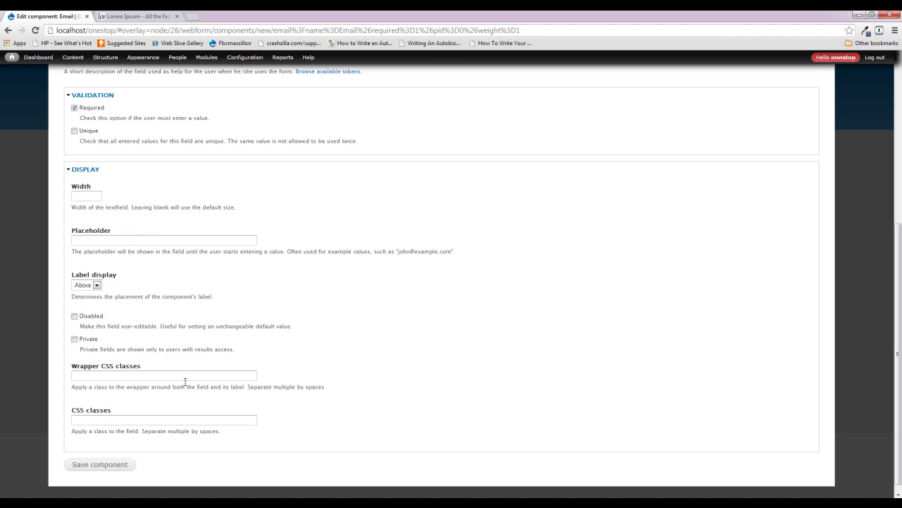
pyautogui.click(96, 284)
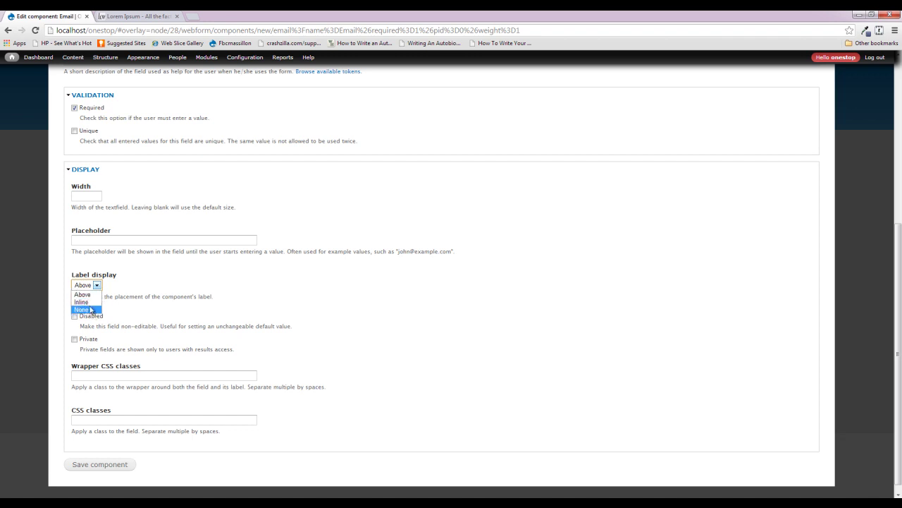
pyautogui.click(229, 296)
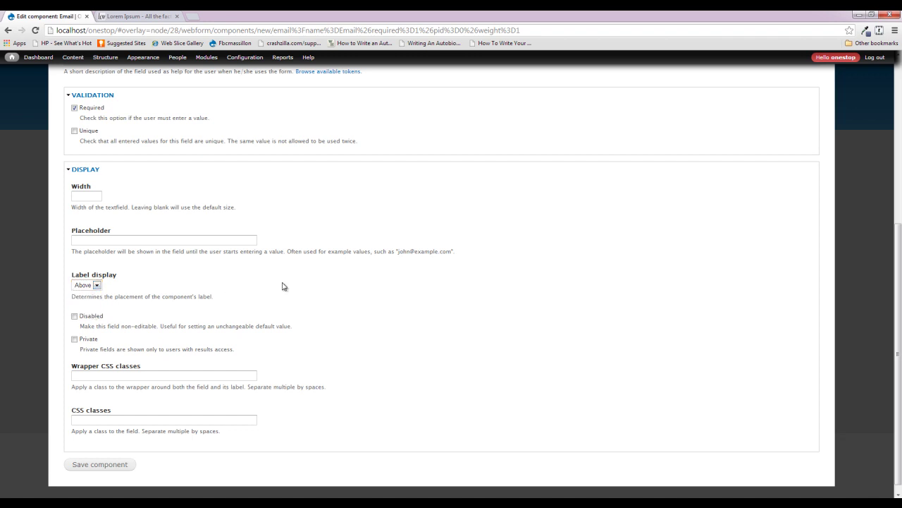
pyautogui.click(101, 465)
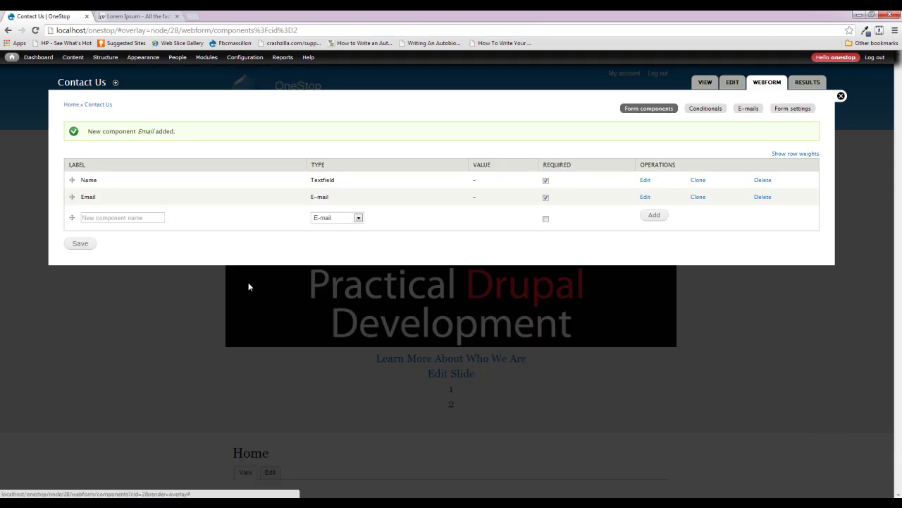
# Add an optional Textfield component labelled Phone to the webform and save it with its default settings
pyautogui.click(134, 219)
pyautogui.write('Phone')
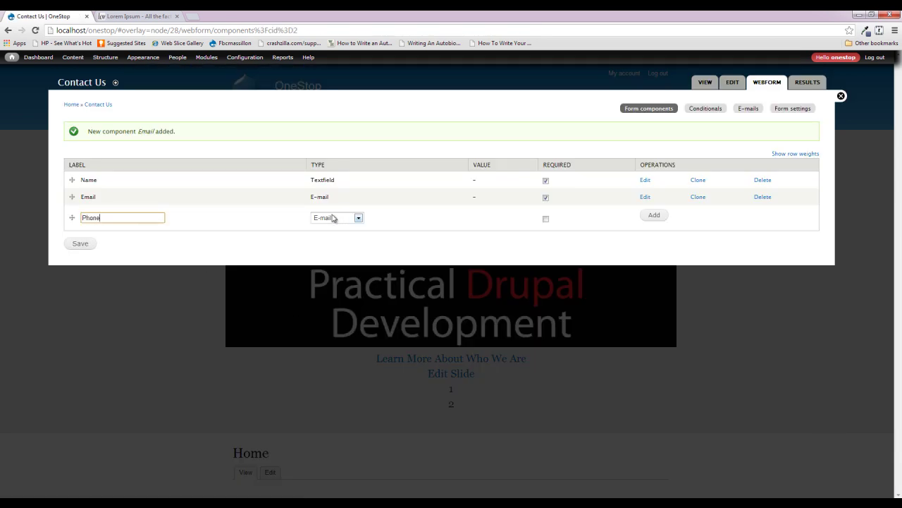
pyautogui.click(358, 218)
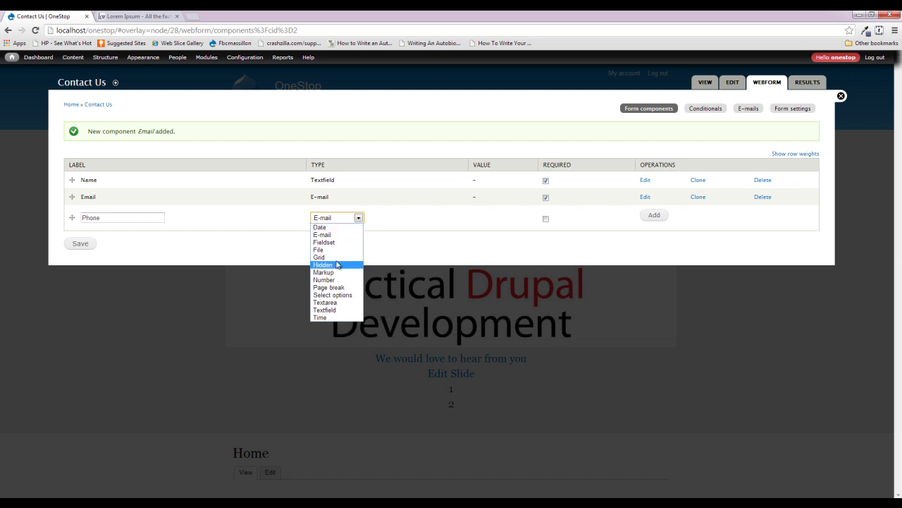
pyautogui.click(332, 310)
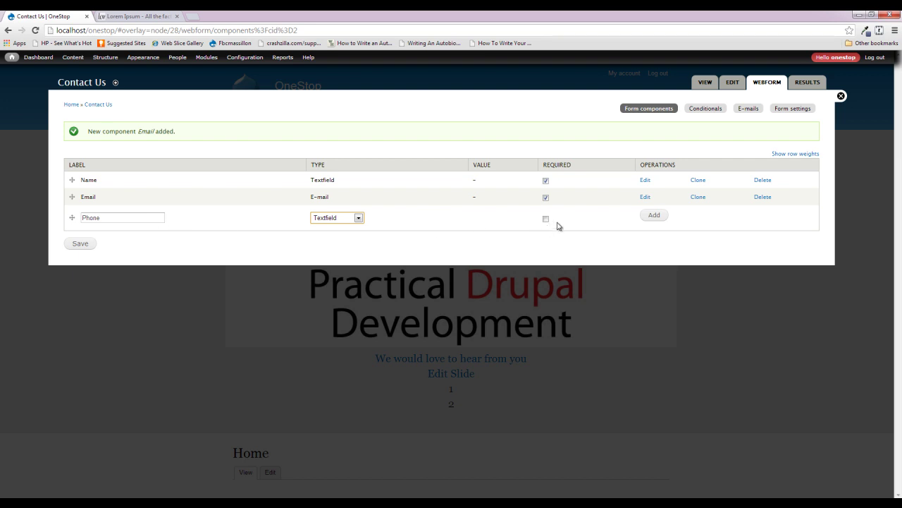
pyautogui.click(654, 216)
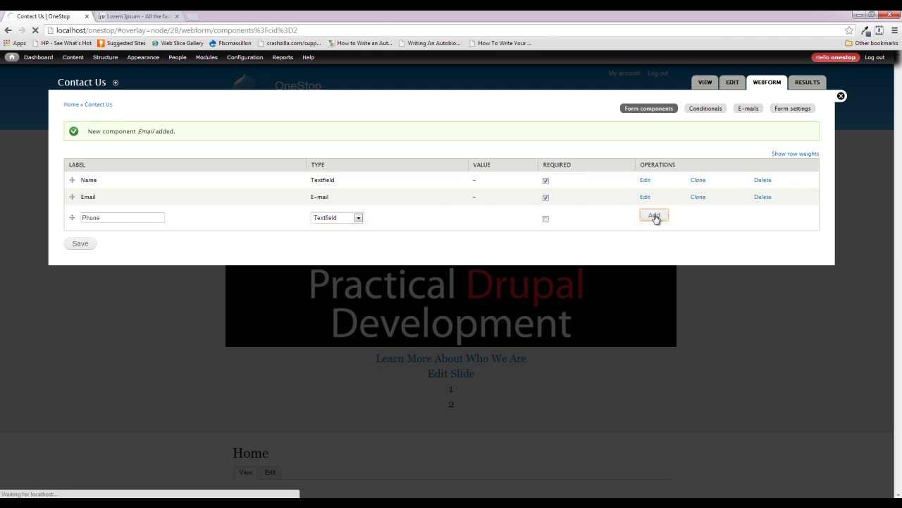
pyautogui.scroll(-6, 228, 249)
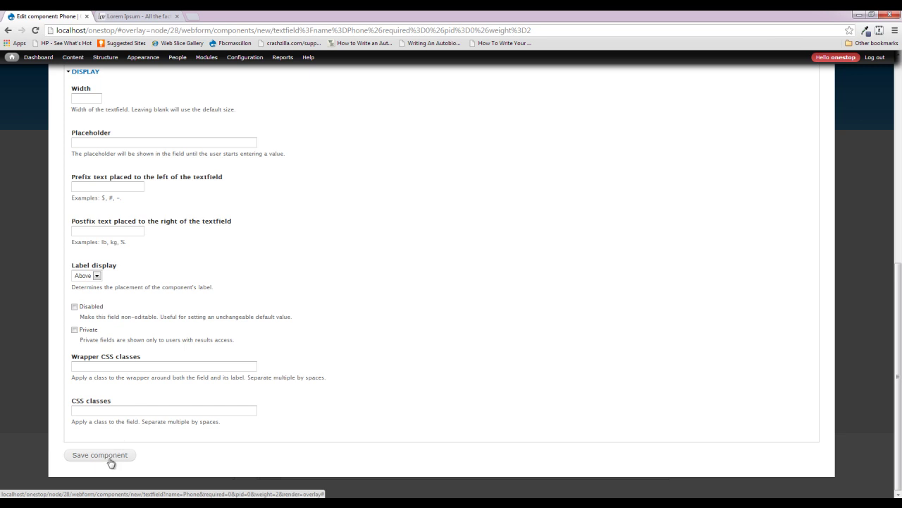
pyautogui.click(108, 455)
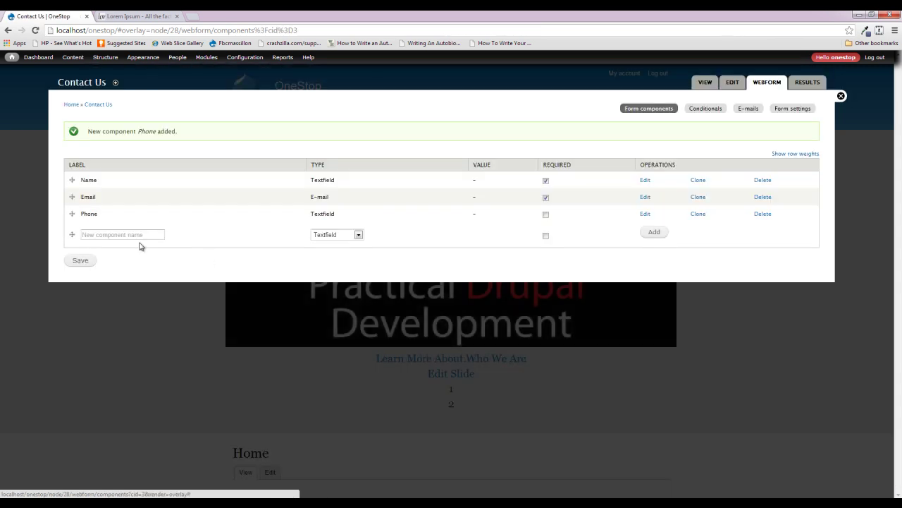
# Add a required Textarea component labelled Addition Comments to the webform
pyautogui.write('Addition Comments')
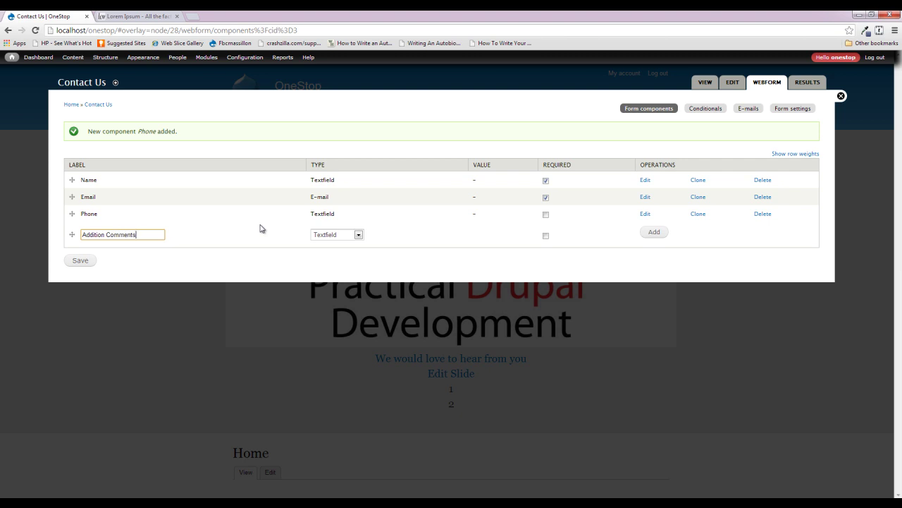
pyautogui.click(335, 237)
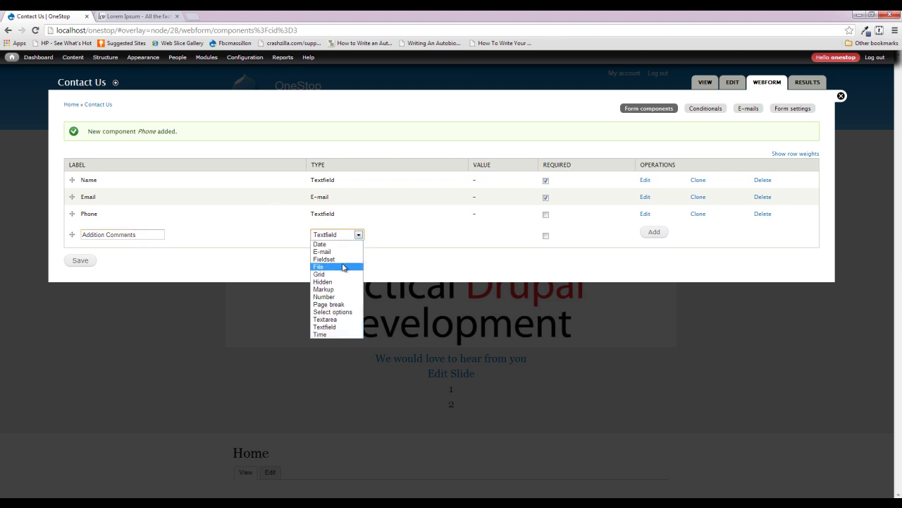
pyautogui.click(345, 319)
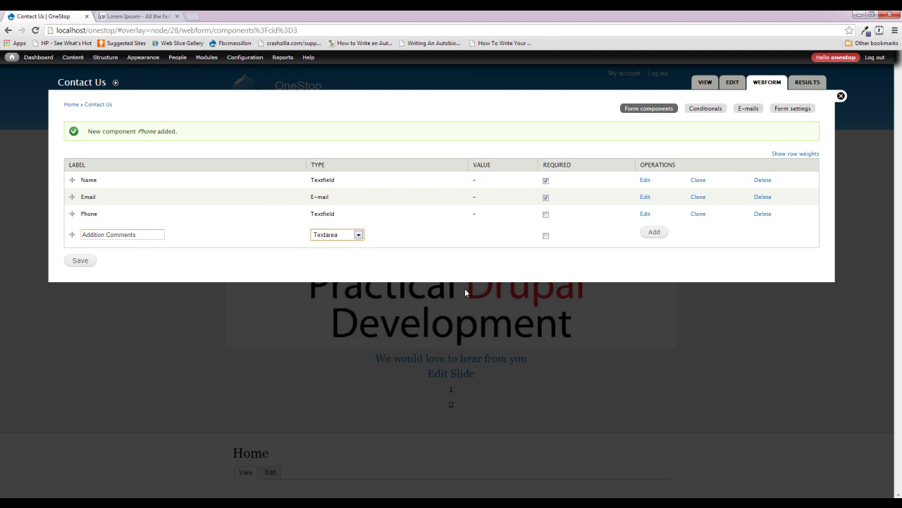
pyautogui.click(546, 236)
pyautogui.click(654, 233)
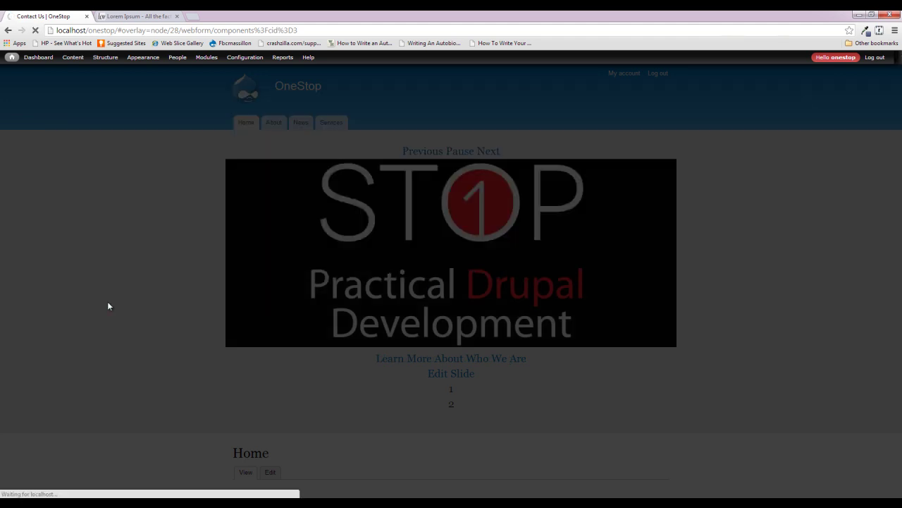
# Turn off the Resizable option for the Addition Comments component and save the component
pyautogui.scroll(-5, 146, 266)
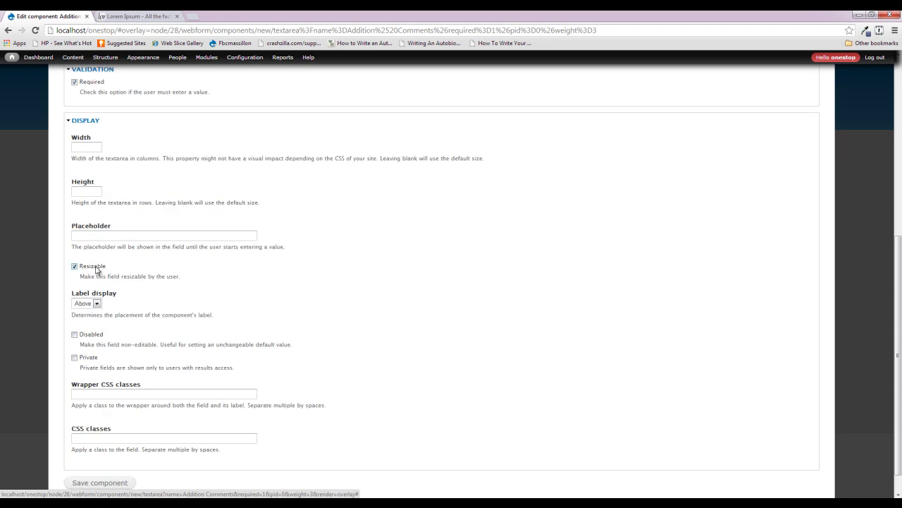
pyautogui.click(96, 267)
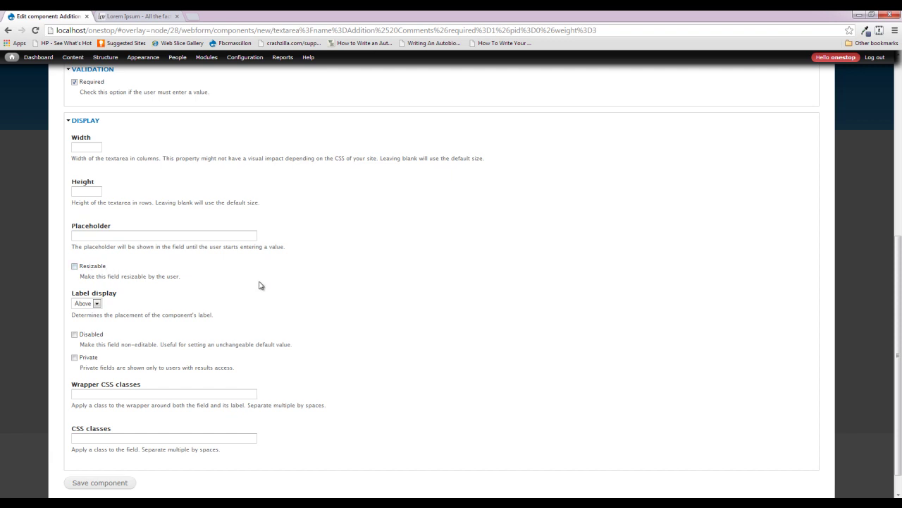
pyautogui.scroll(-1, 270, 282)
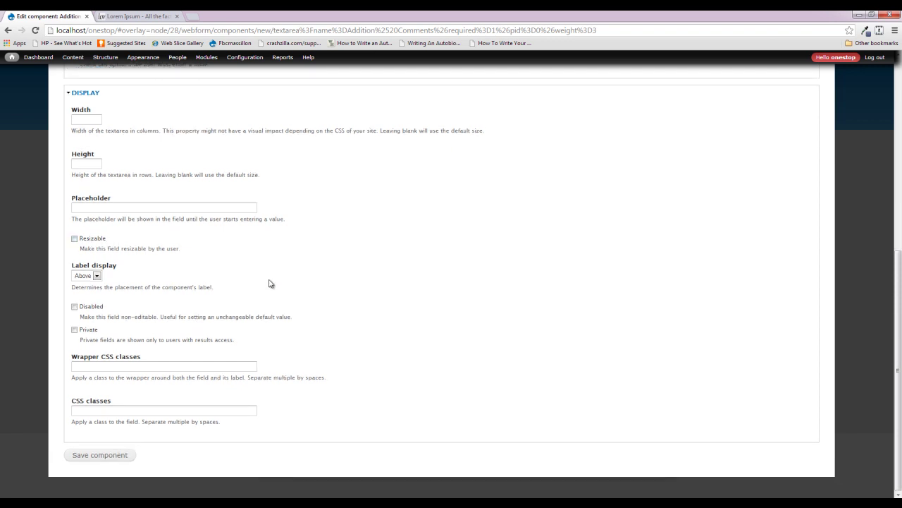
pyautogui.click(101, 461)
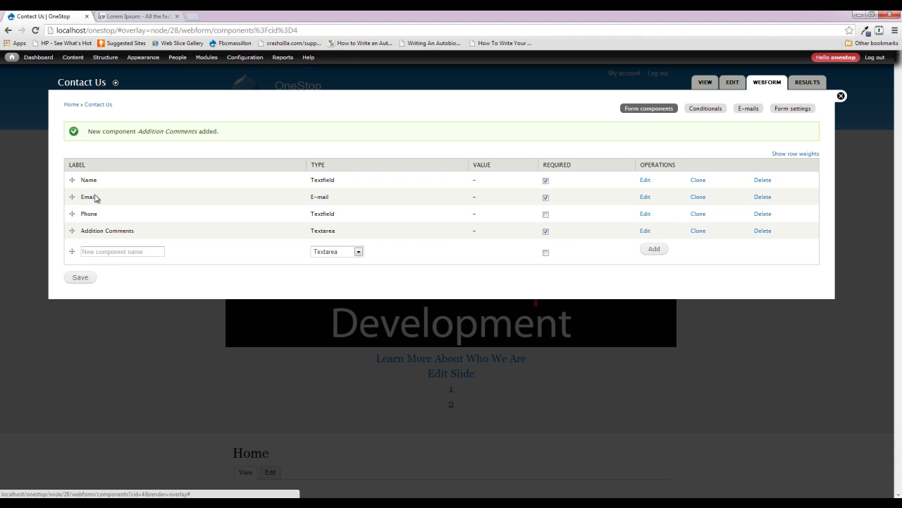
# Check the site's content list for the new webform and open the Contact Us page from the list of webforms
pyautogui.click(841, 97)
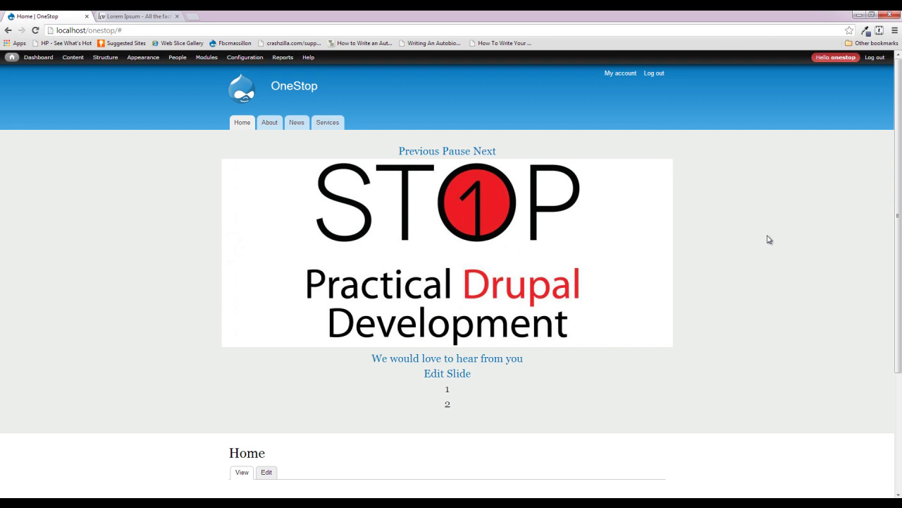
pyautogui.click(73, 57)
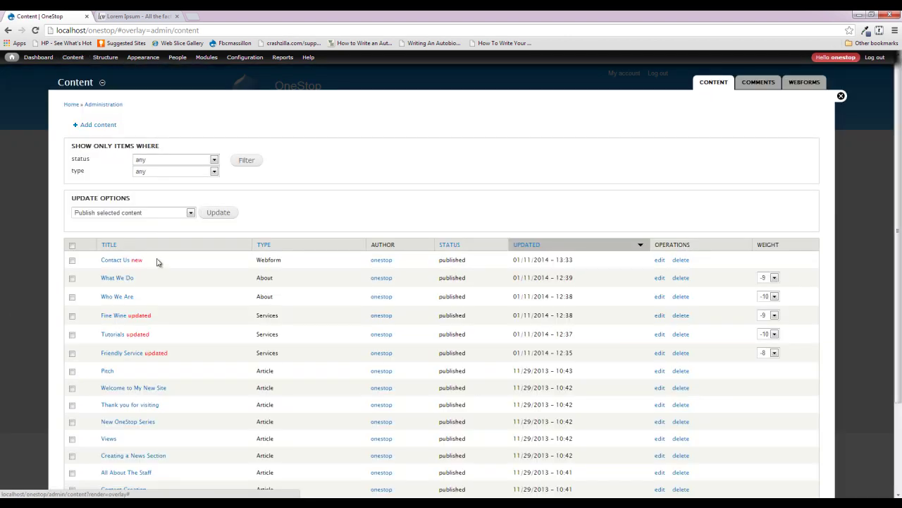
pyautogui.moveTo(152, 258); pyautogui.dragTo(102, 260)
pyautogui.click(314, 219)
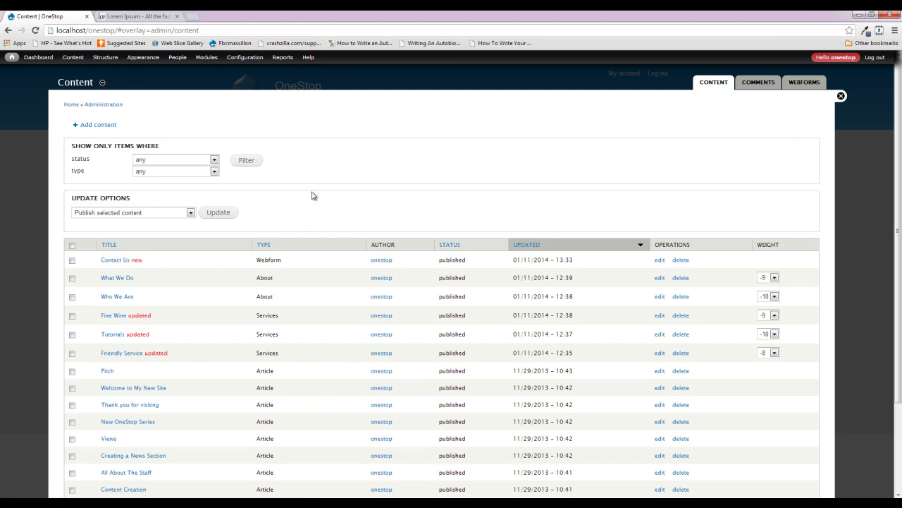
pyautogui.moveTo(73, 60)
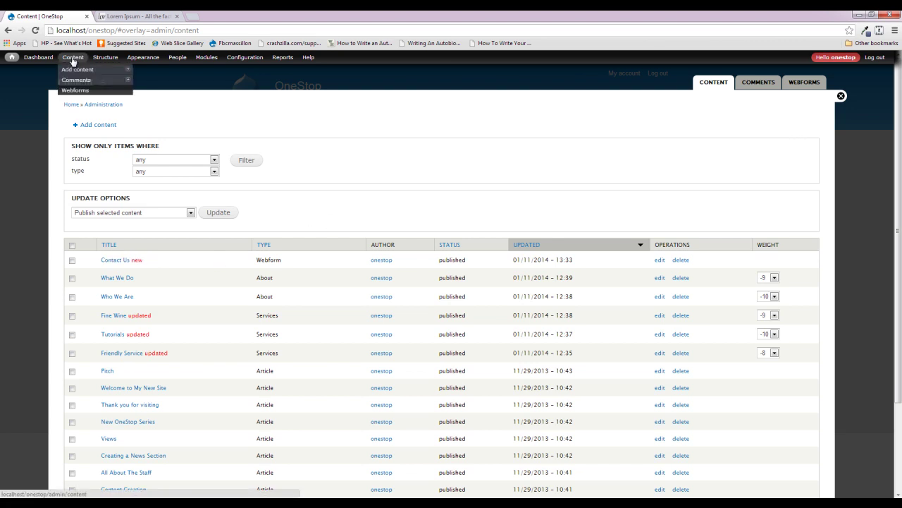
pyautogui.click(74, 90)
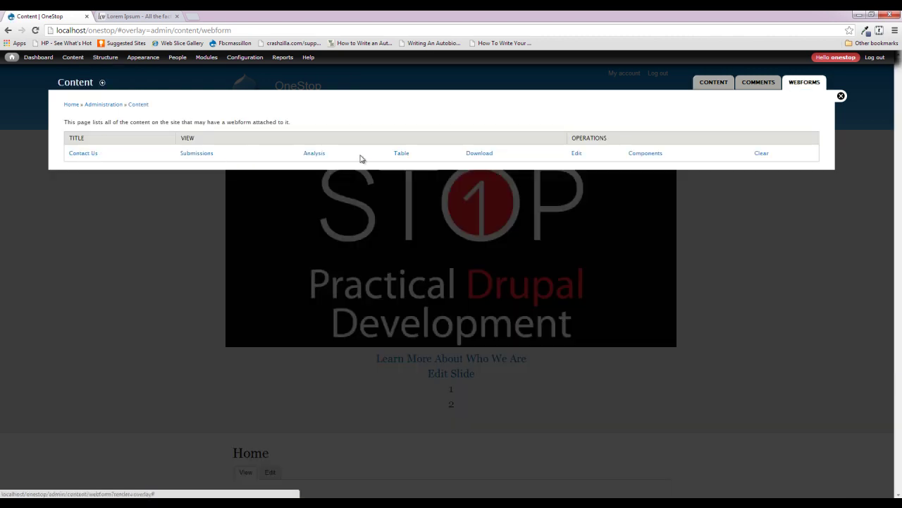
pyautogui.click(85, 153)
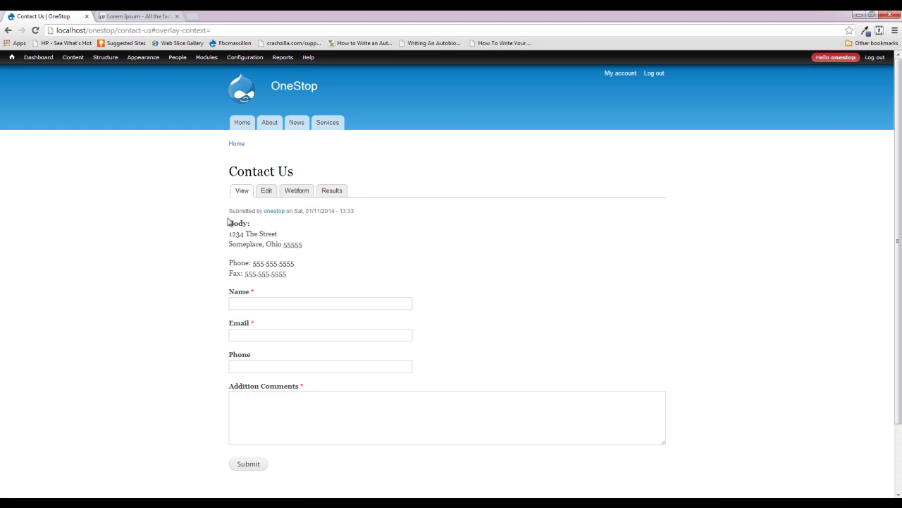
# Examine the contact details and the form fields on the published Contact Us page
pyautogui.moveTo(229, 221); pyautogui.dragTo(303, 271)
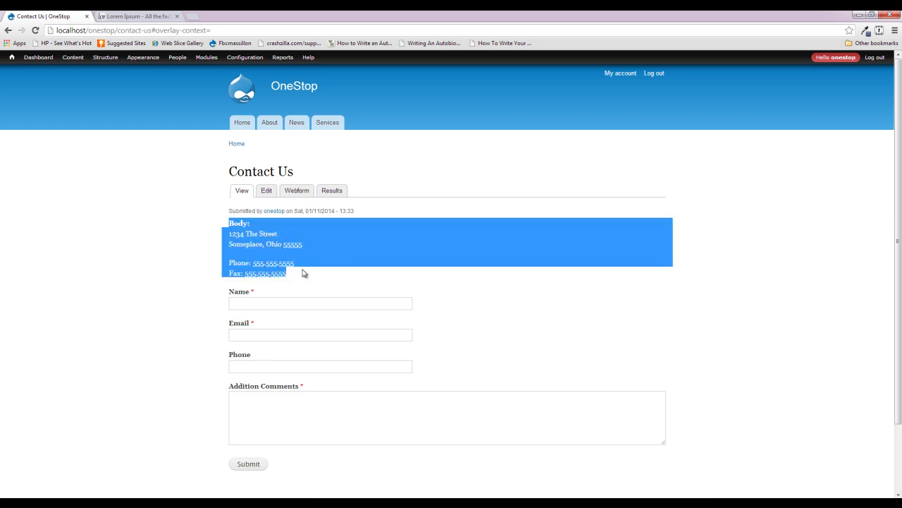
pyautogui.click(137, 248)
pyautogui.scroll(-2, 168, 236)
pyautogui.moveTo(225, 211); pyautogui.dragTo(478, 367)
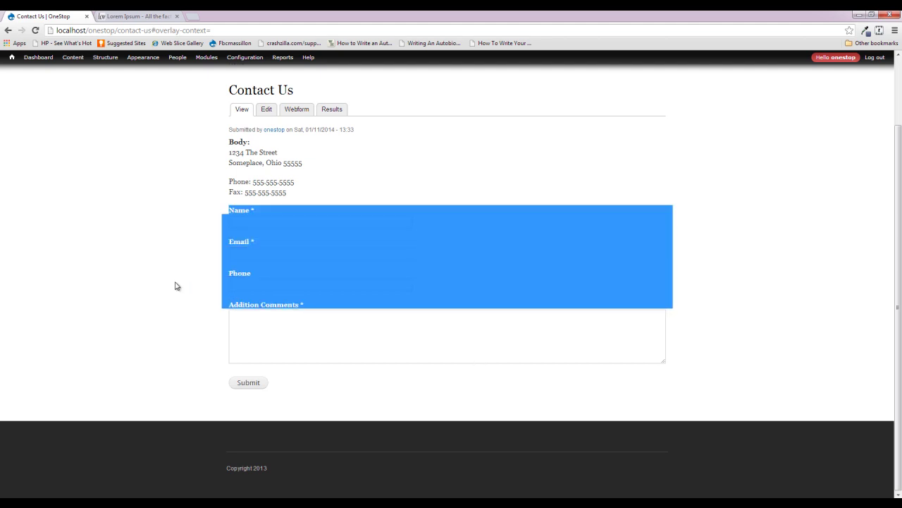
pyautogui.click(166, 213)
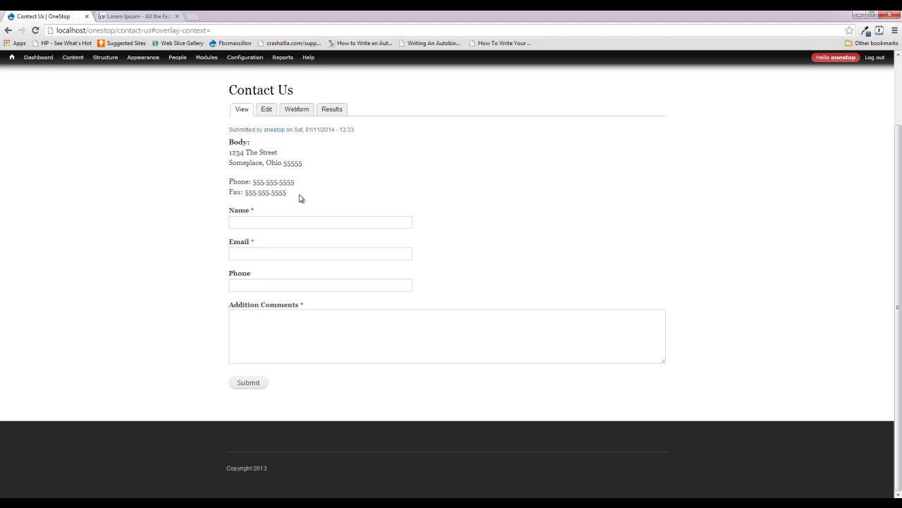
# In the Webform content type, turn off promotion to the front page and the display of author and date information
pyautogui.moveTo(117, 99)
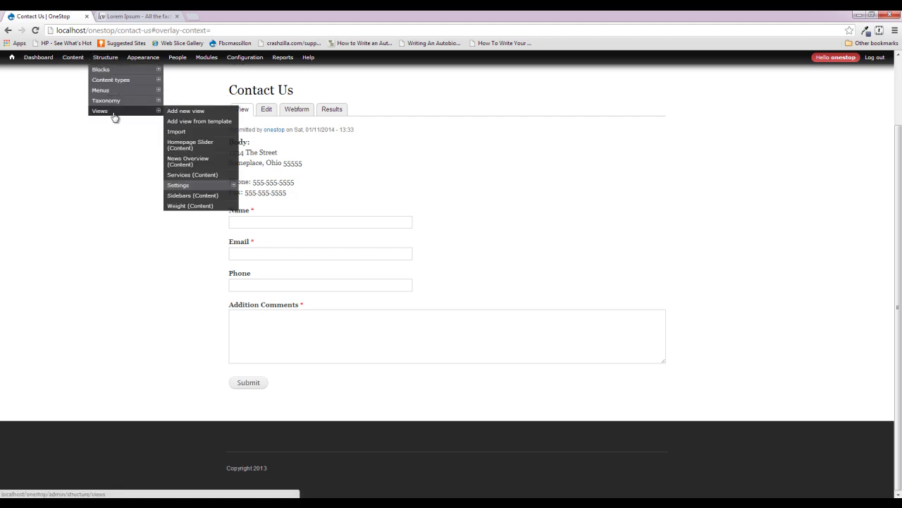
pyautogui.moveTo(120, 81)
pyautogui.click(196, 145)
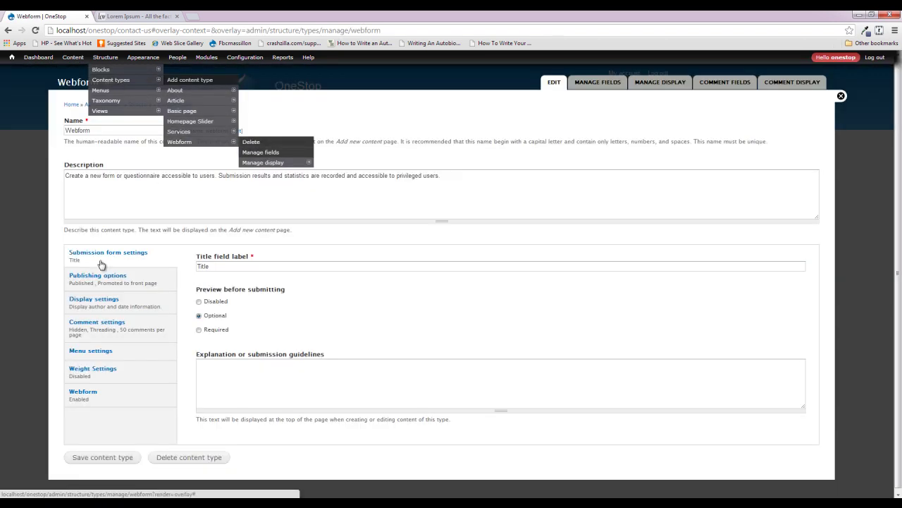
pyautogui.click(113, 279)
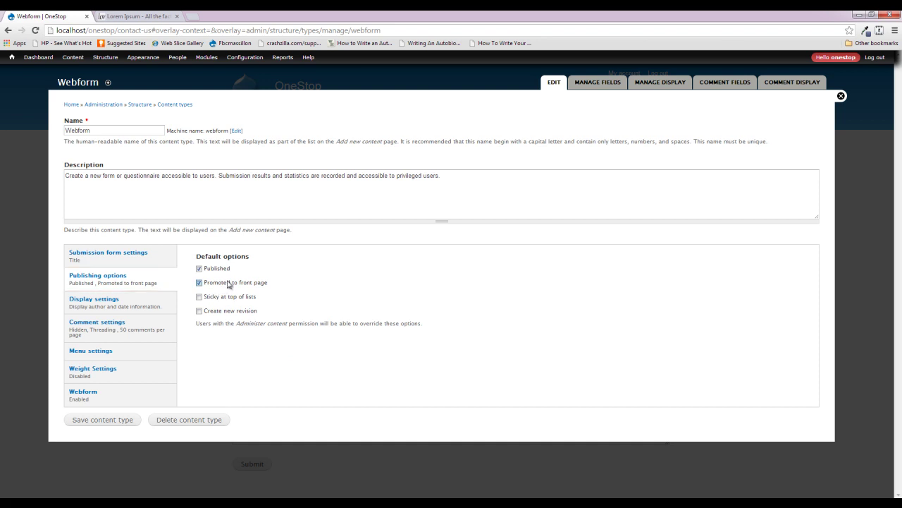
pyautogui.click(151, 304)
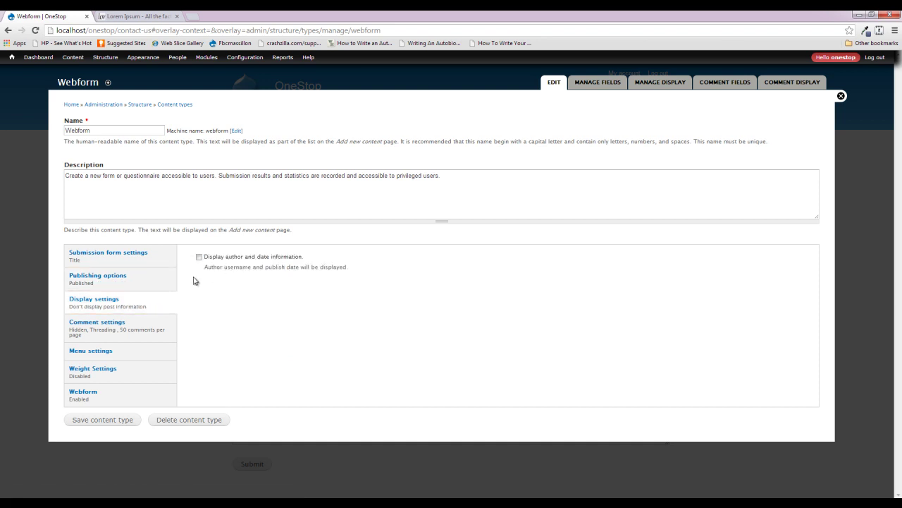
# Set the Webform content type's default comment setting for new content to Closed and save the content type
pyautogui.click(145, 318)
pyautogui.click(212, 267)
pyautogui.click(209, 285)
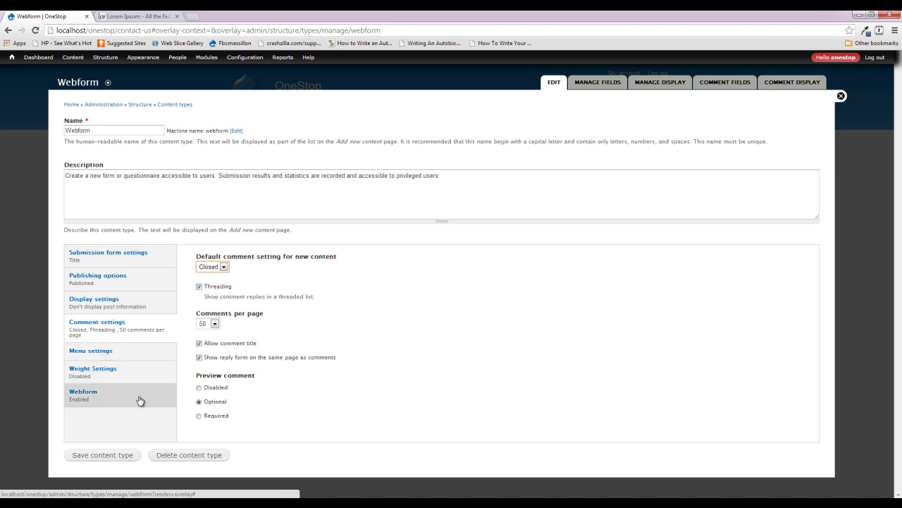
pyautogui.click(116, 456)
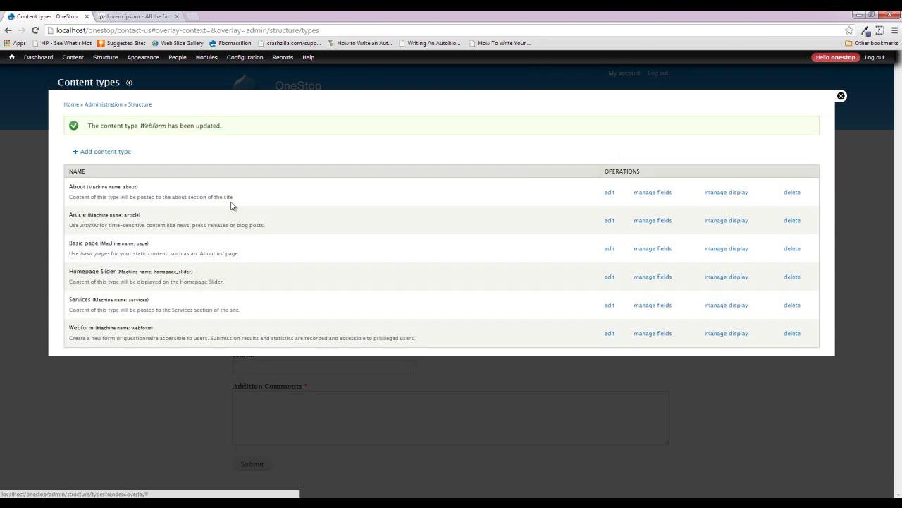
# Set the Body field's label to Hidden in the Webform content type's default display and save the display settings
pyautogui.click(714, 335)
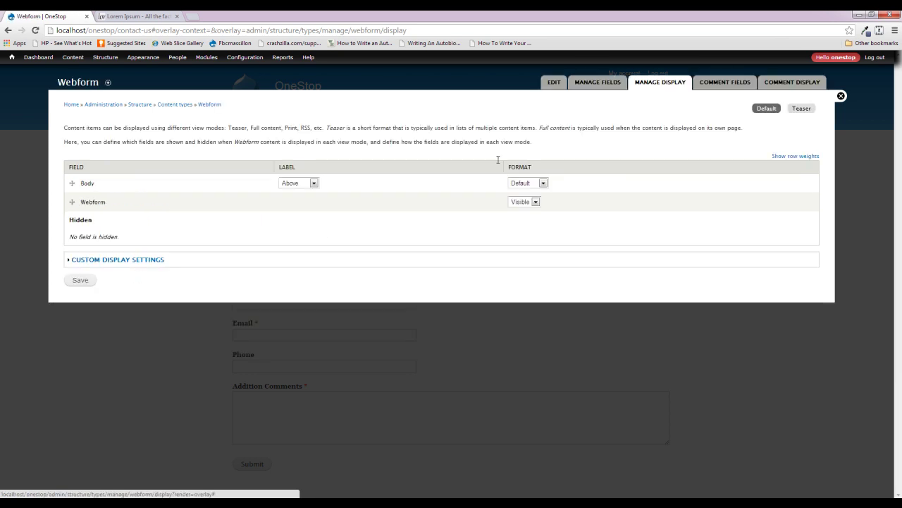
pyautogui.click(299, 183)
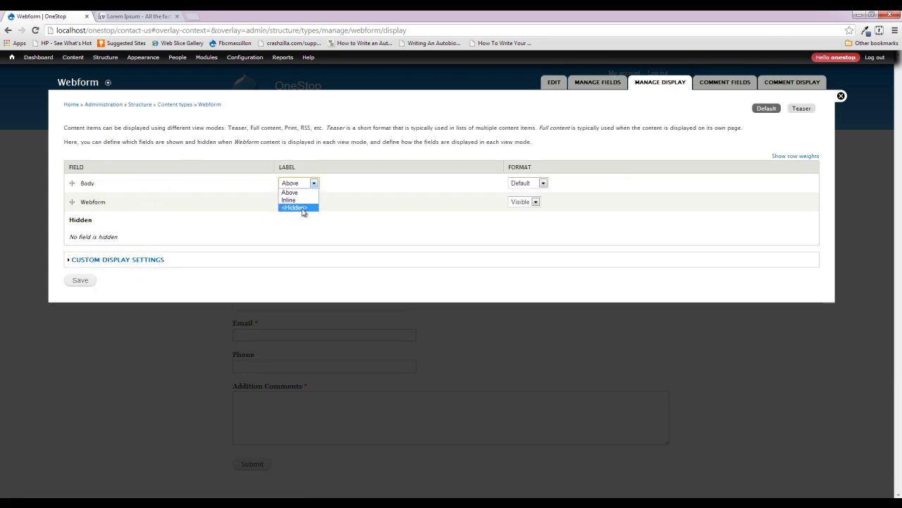
pyautogui.click(302, 207)
pyautogui.click(80, 280)
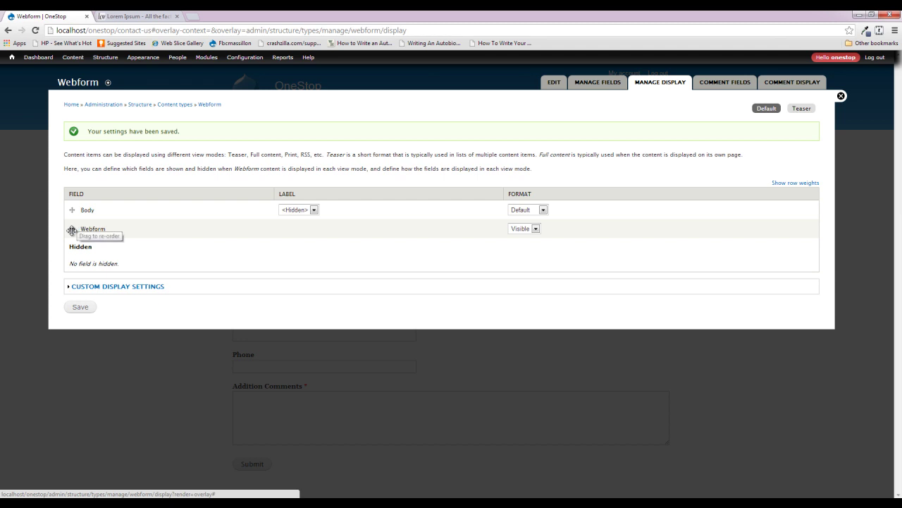
pyautogui.moveTo(71, 227)
pyautogui.mouseDown()
pyautogui.moveTo(71, 209)
pyautogui.moveTo(72, 228)
pyautogui.mouseUp()
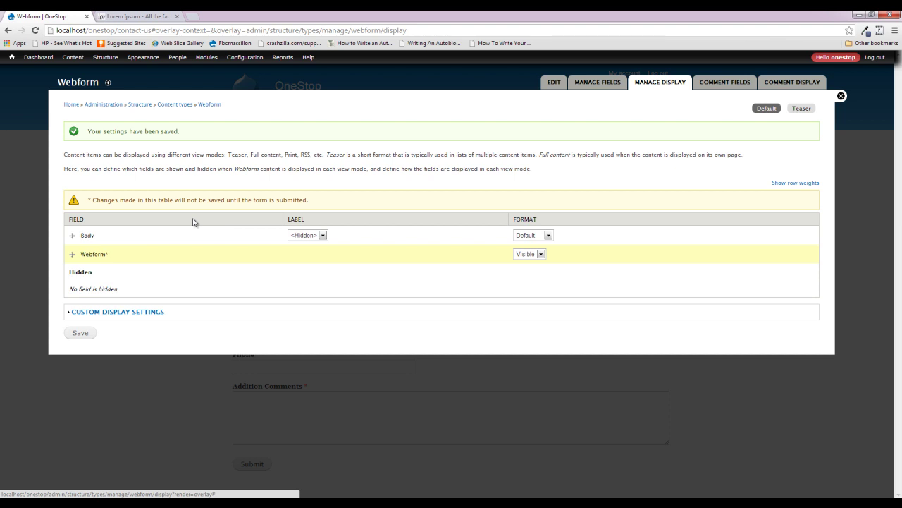
# Review the published Contact Us page and look through its content editing form
pyautogui.click(839, 97)
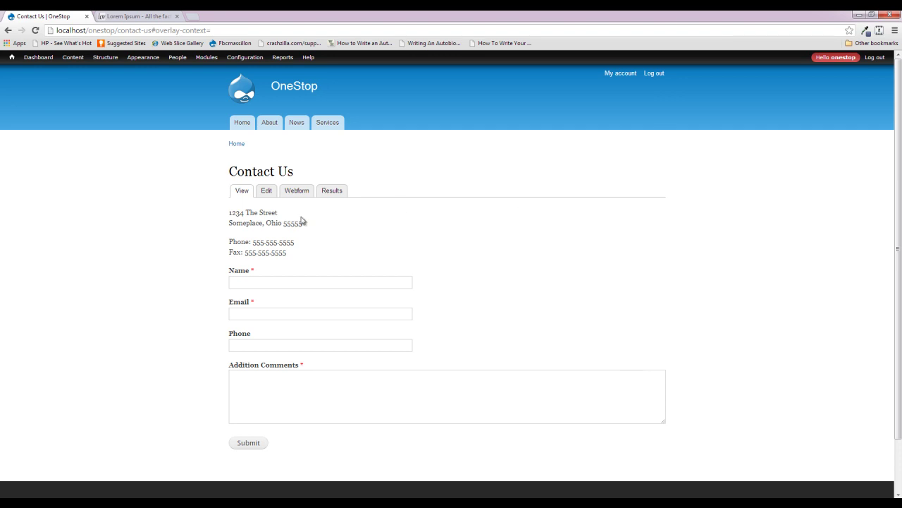
pyautogui.click(267, 191)
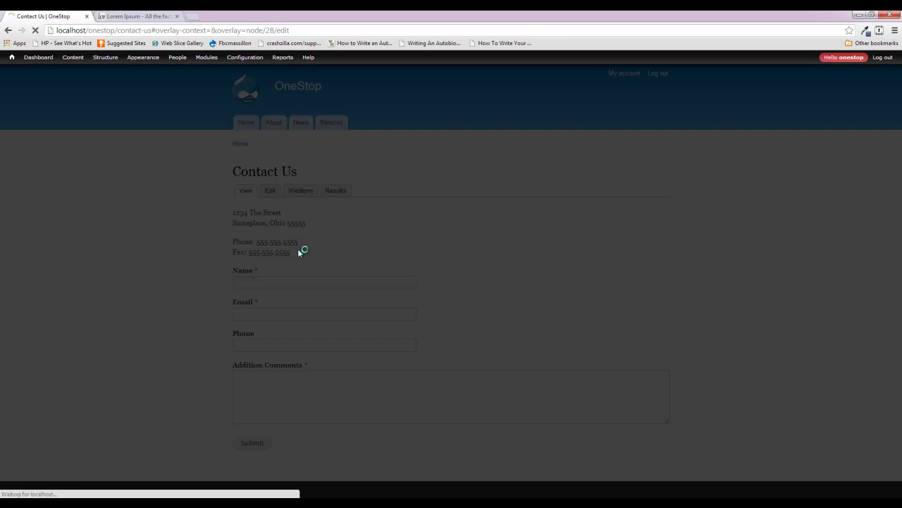
pyautogui.scroll(-3, 91, 336)
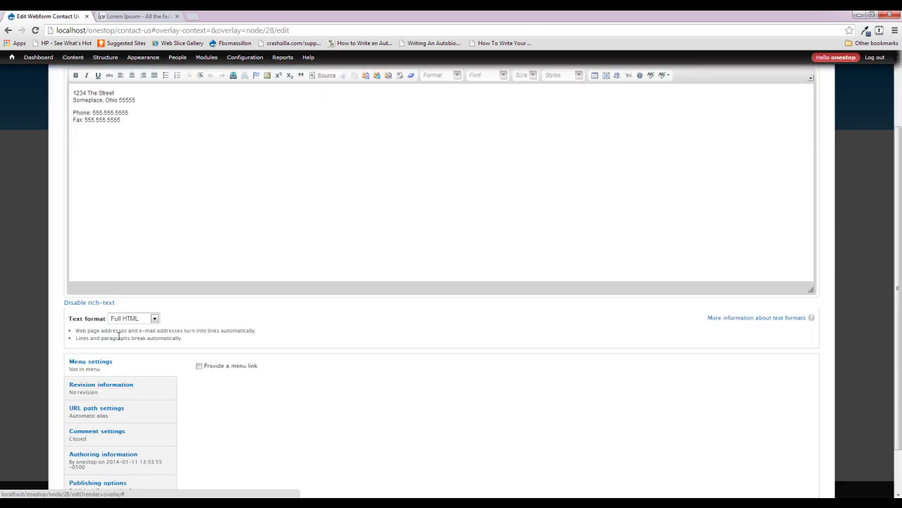
pyautogui.scroll(-1, 610, 293)
pyautogui.scroll(3, 387, 299)
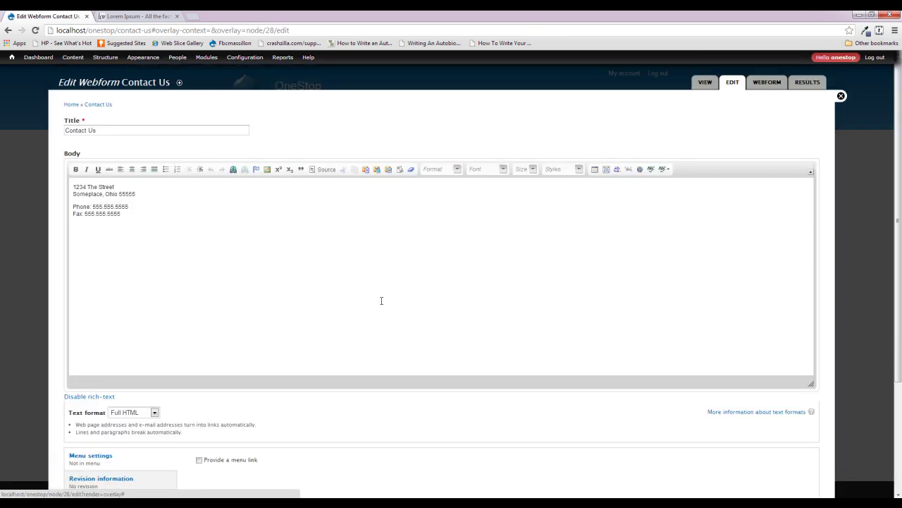
# Add a required Select options component named Reason For Contact to the Contact Us webform, placed between Phone and Addition Comments
pyautogui.click(762, 83)
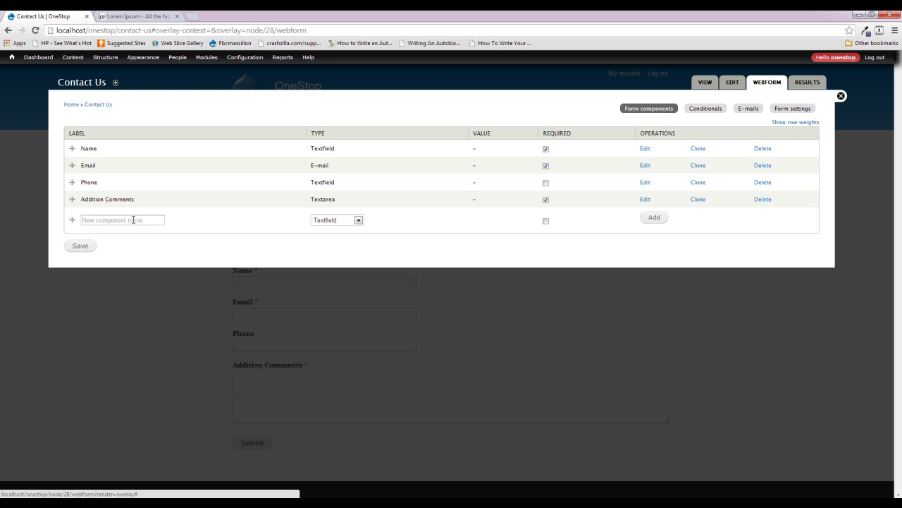
pyautogui.click(324, 220)
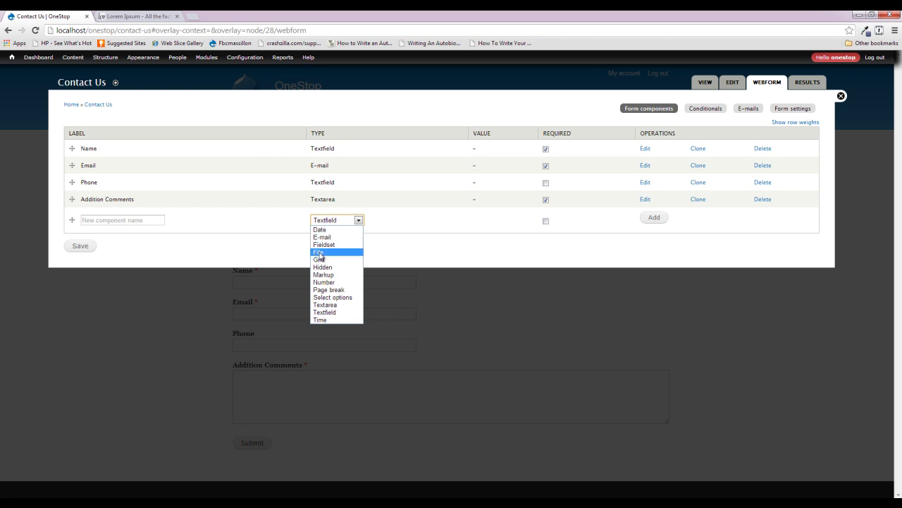
pyautogui.click(351, 298)
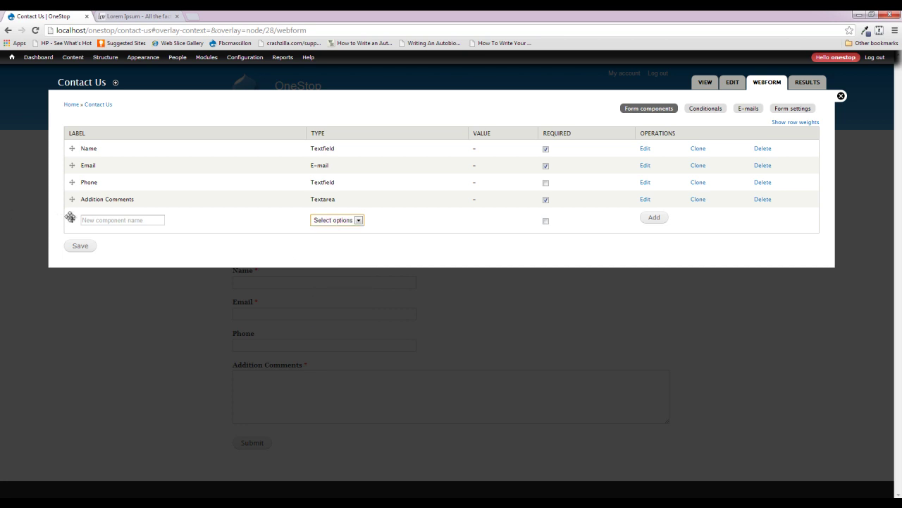
pyautogui.moveTo(71, 218); pyautogui.dragTo(72, 203)
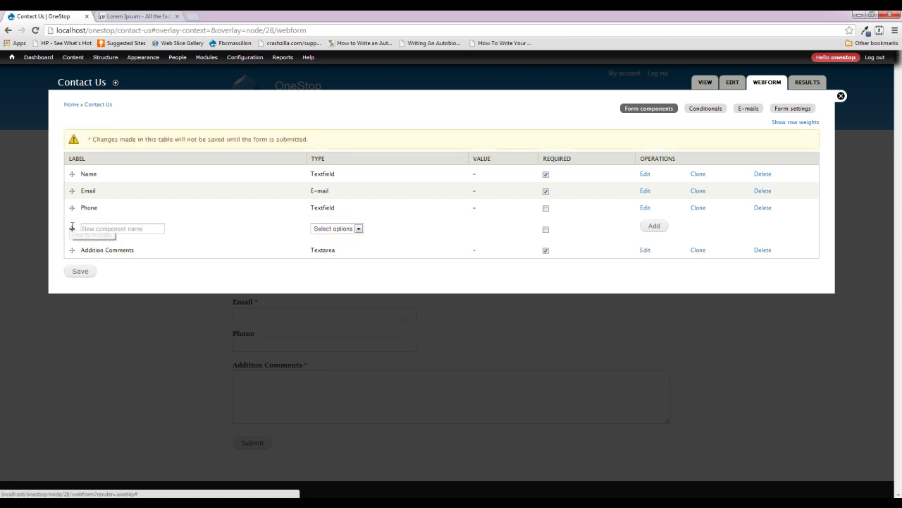
pyautogui.click(110, 229)
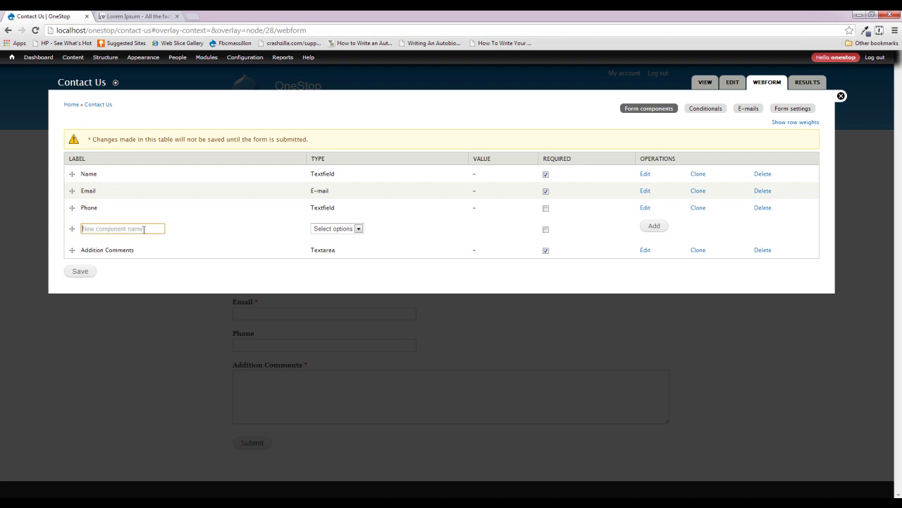
pyautogui.write('Reason For Contact')
pyautogui.click(546, 229)
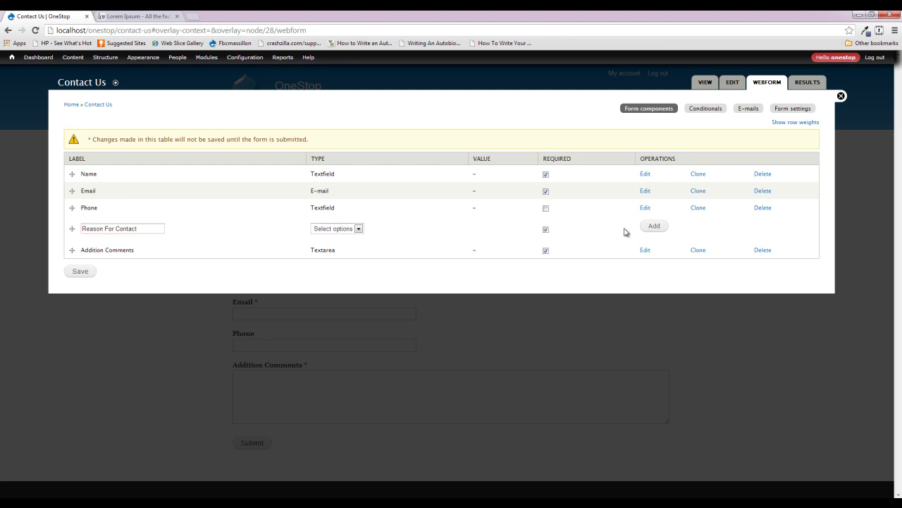
pyautogui.click(654, 226)
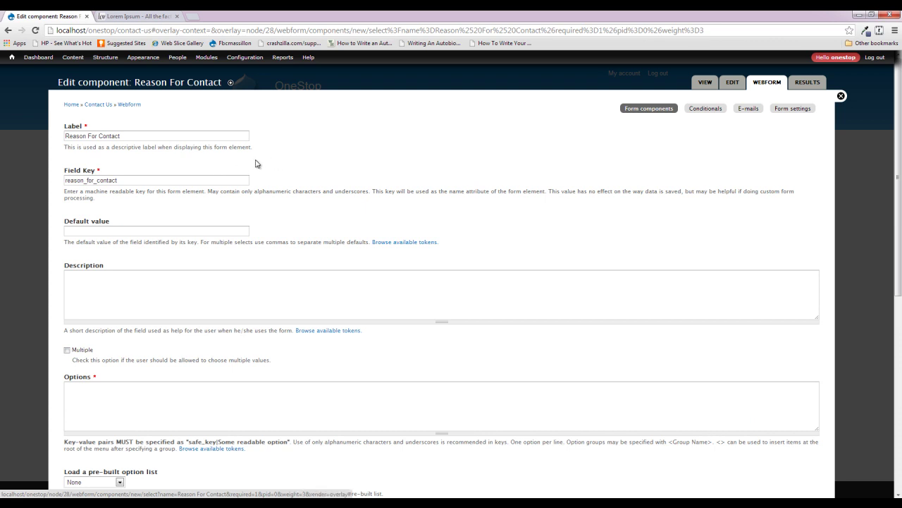
# Enter "Question | Question" as the first option of the Reason For Contact component
pyautogui.scroll(-3, 255, 163)
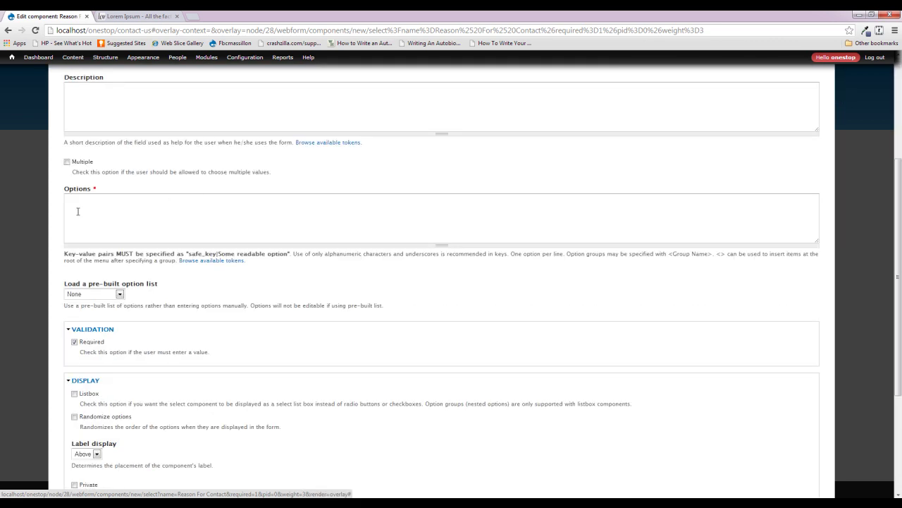
pyautogui.click(92, 209)
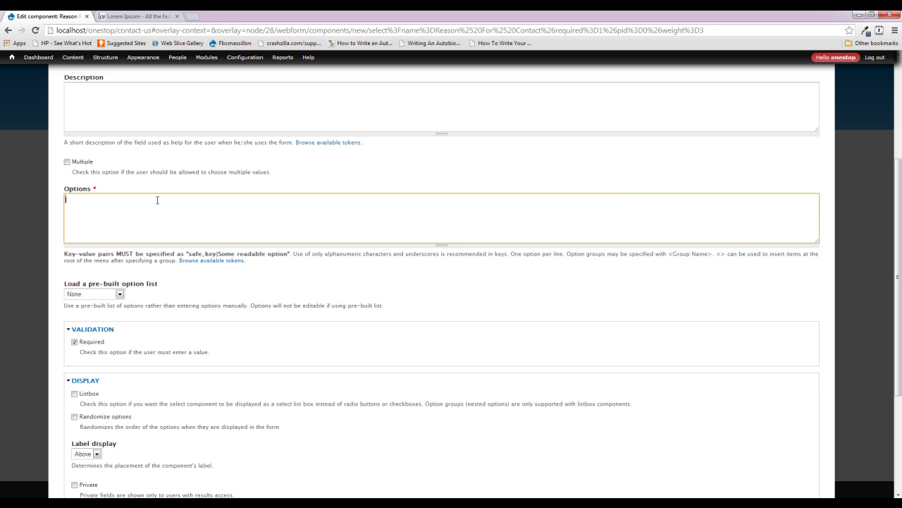
pyautogui.write('questions | Question')
pyautogui.press('BackSpace')
pyautogui.press('Home')
pyautogui.press('Delete')
pyautogui.write('Q')
pyautogui.click(468, 231)
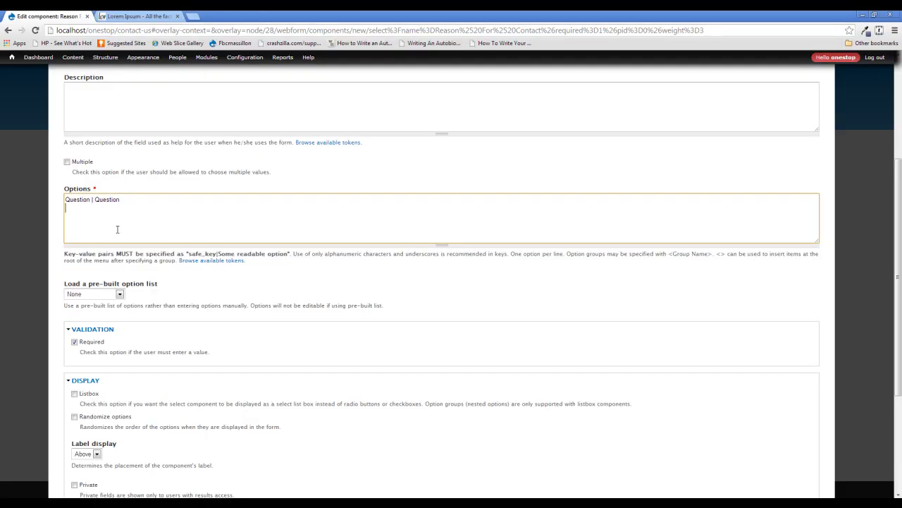
# Add the options "Site Issue | Site Issue" and "Thank You | Thank You" on separate lines below the Question option
pyautogui.click(81, 210)
pyautogui.write('Site Issue | Site Issue')
pyautogui.press('Return')
pyautogui.write('Thank You | You')
pyautogui.press('BackSpace')
pyautogui.press('BackSpace')
pyautogui.press('BackSpace')
pyautogui.write('Thank You')
# Set the Reason For Contact component to display as a listbox and save the component
pyautogui.scroll(-1, 210, 205)
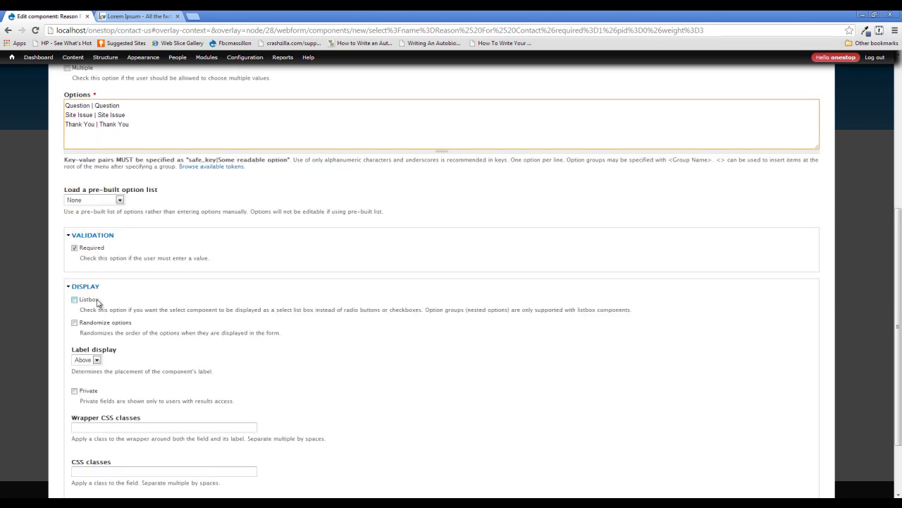
pyautogui.scroll(-1, 194, 306)
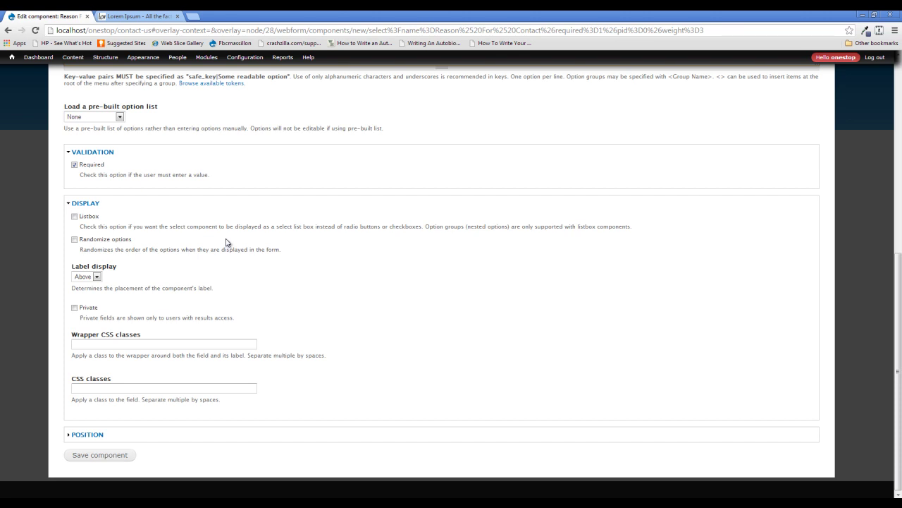
pyautogui.click(94, 217)
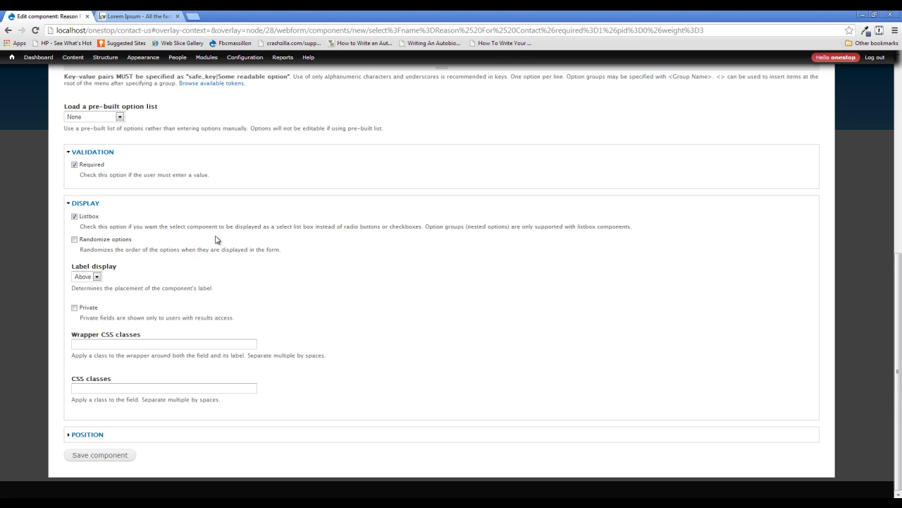
pyautogui.click(103, 456)
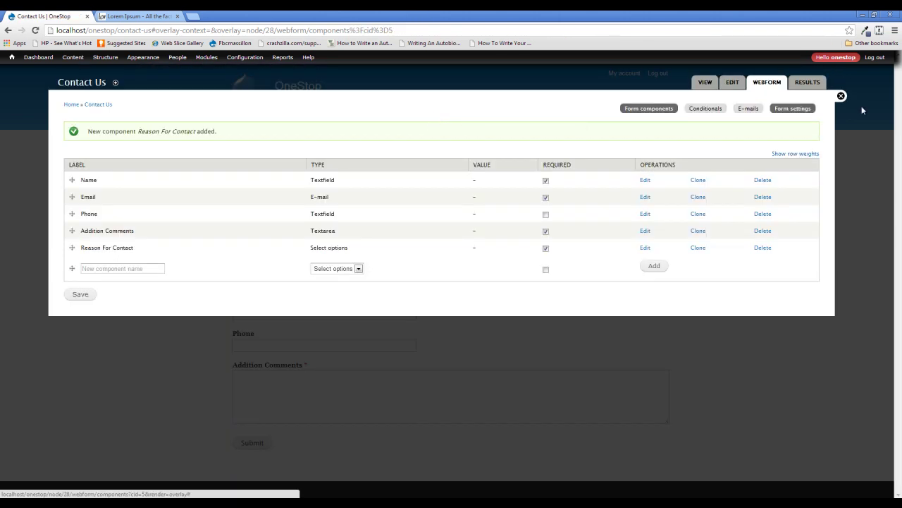
# Return to the published Contact Us page and try the Question, Site Issue and Thank You choices under Reason For Contact
pyautogui.click(841, 97)
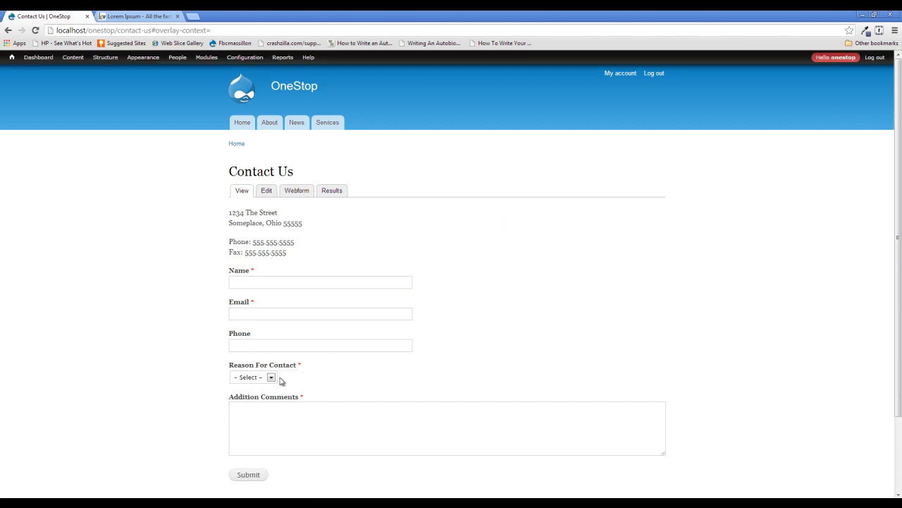
pyautogui.click(271, 378)
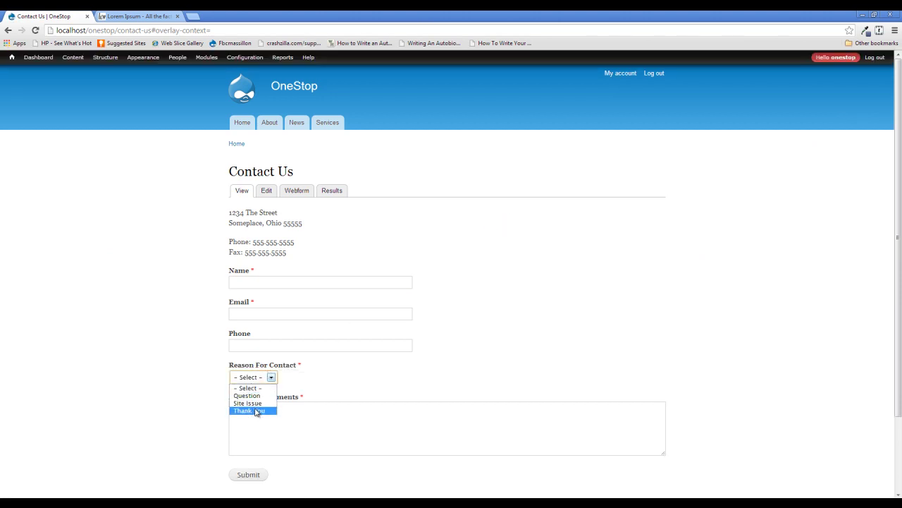
pyautogui.click(251, 395)
pyautogui.click(268, 380)
pyautogui.click(264, 396)
pyautogui.click(266, 381)
pyautogui.click(262, 402)
pyautogui.click(270, 379)
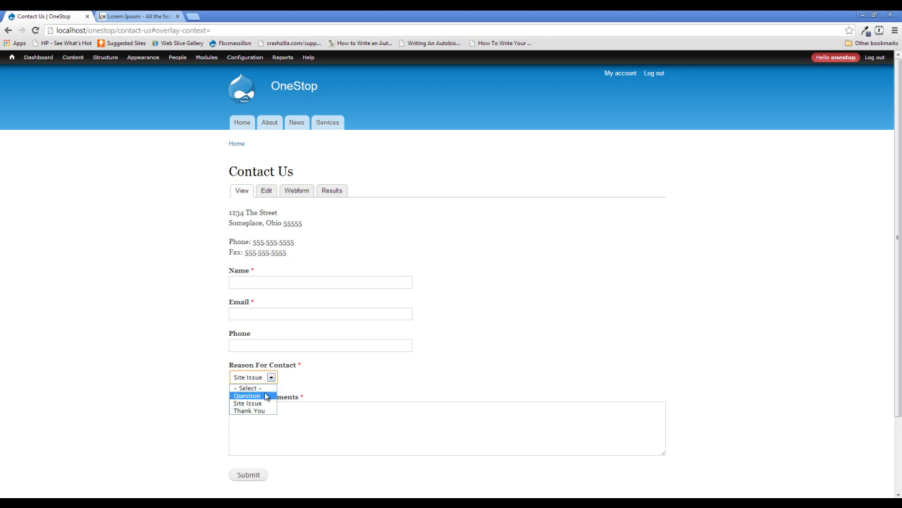
pyautogui.click(262, 410)
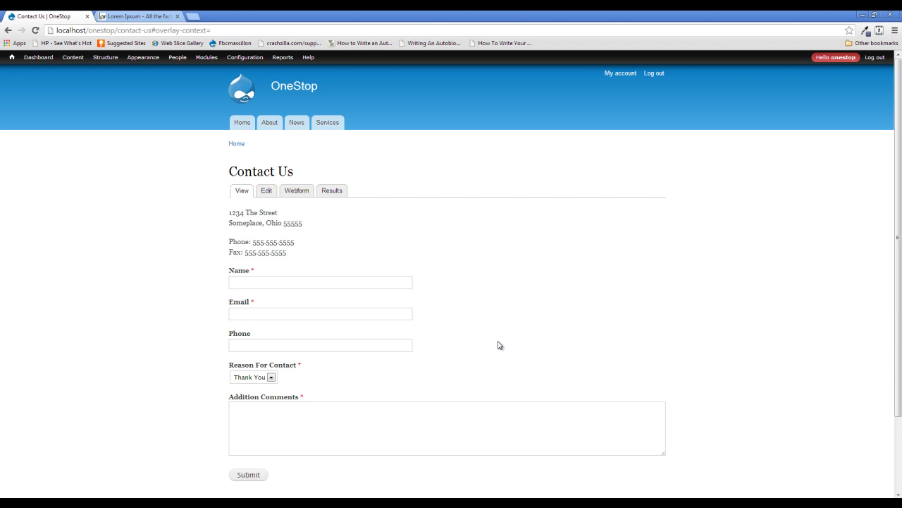
# Fill in the sender's name, email address and phone number on the Contact Us form
pyautogui.click(262, 280)
pyautogui.write('Jason')
pyautogui.press('Tab')
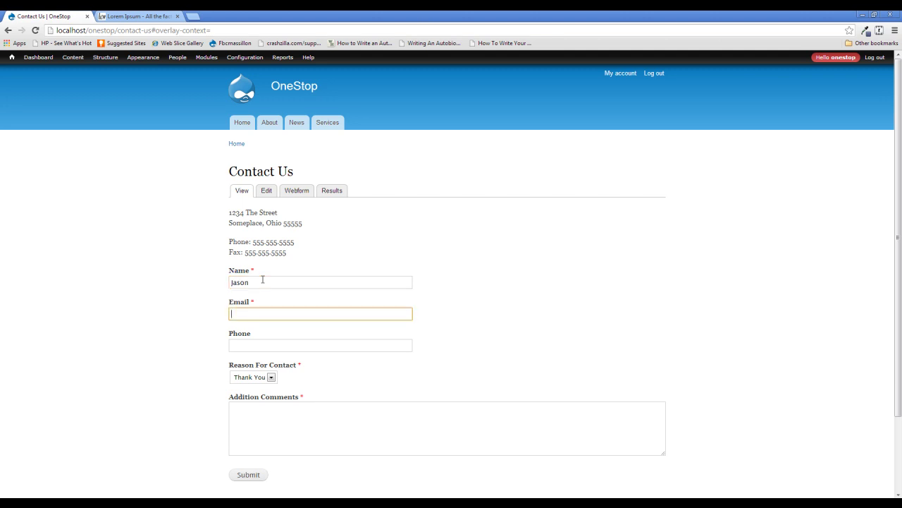
pyautogui.write('ema')
pyautogui.press('BackSpace')
pyautogui.write('ail@email.com')
pyautogui.press('Tab')
pyautogui.write('55')
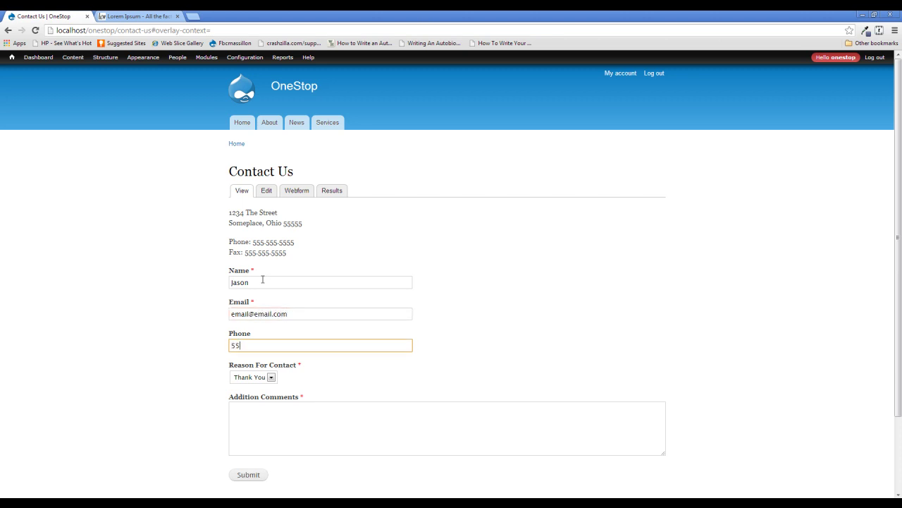
pyautogui.write('5.555.5555')
# Choose Question as the reason for contact, enter the comment "Just have a question for you" and submit the form
pyautogui.click(272, 376)
pyautogui.click(262, 396)
pyautogui.click(379, 437)
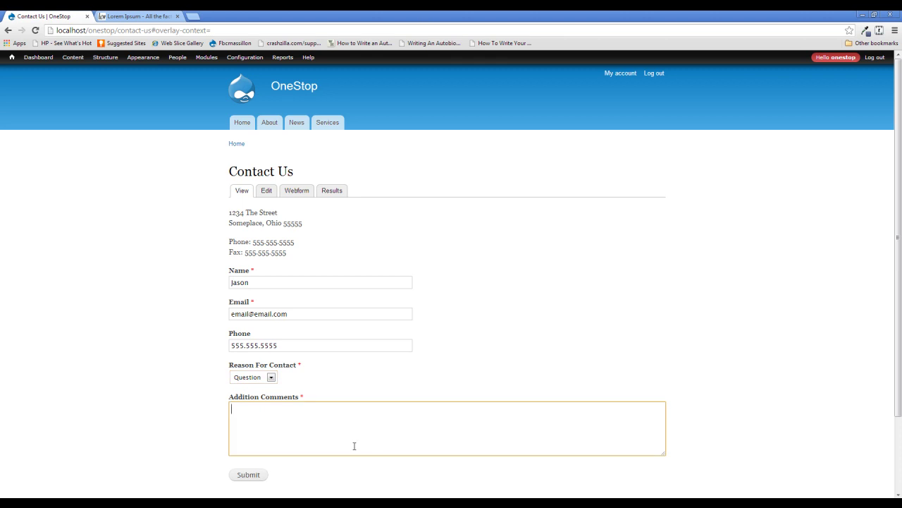
pyautogui.write('Just have a q')
pyautogui.write('tion for you')
pyautogui.click(248, 475)
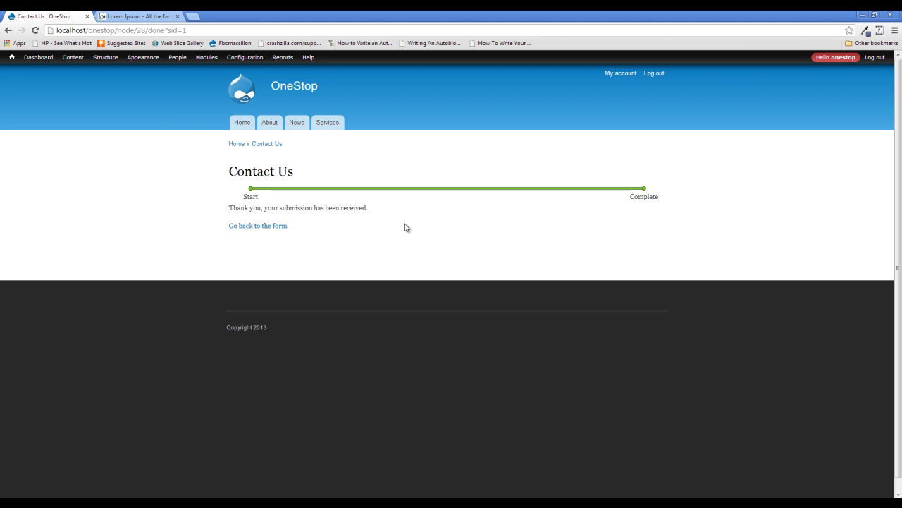
# Go back to the form and examine the submission date and user in the Contact Us webform results
pyautogui.click(280, 227)
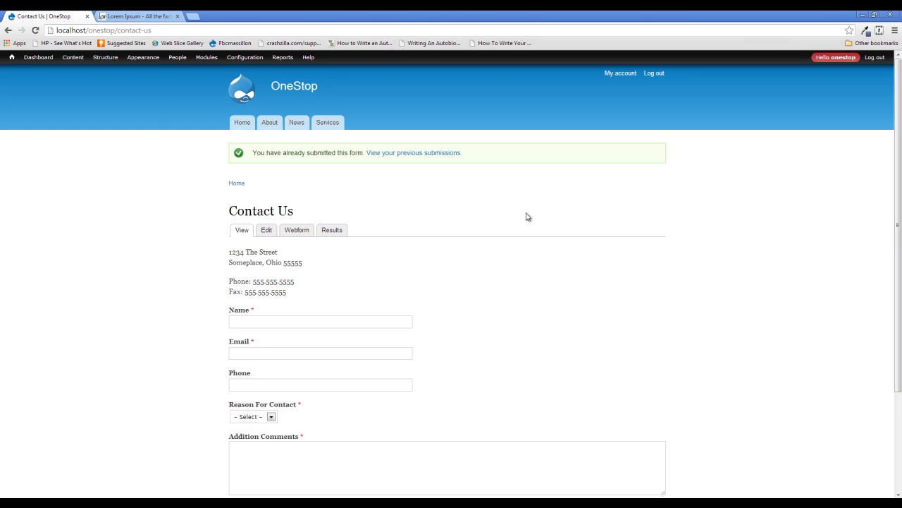
pyautogui.scroll(-3, 403, 264)
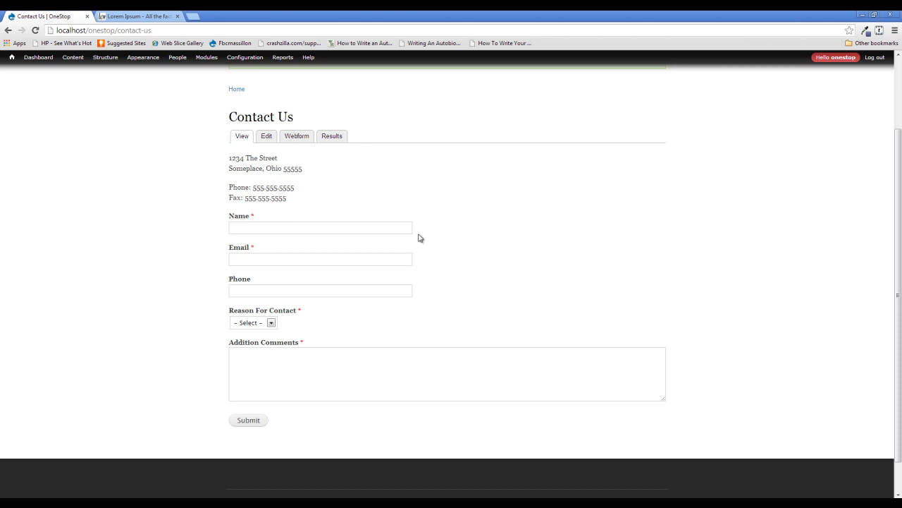
pyautogui.click(335, 138)
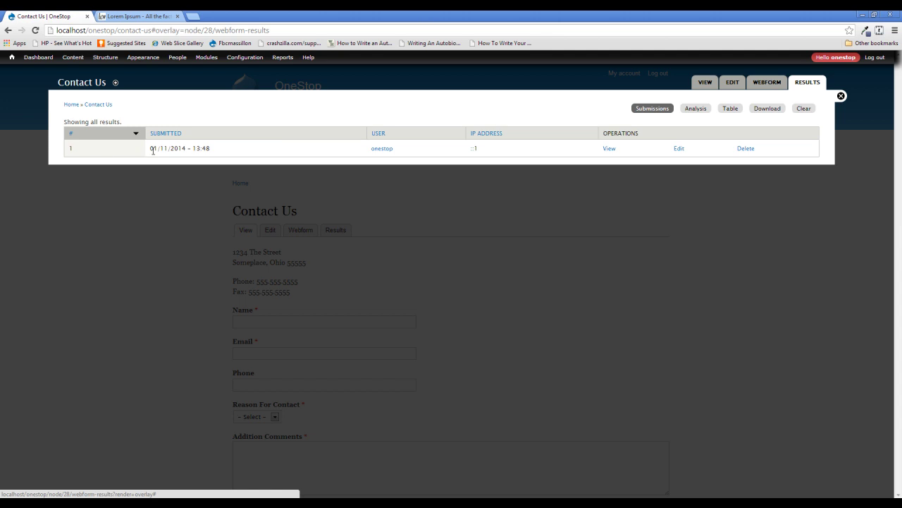
pyautogui.moveTo(153, 149); pyautogui.dragTo(229, 143)
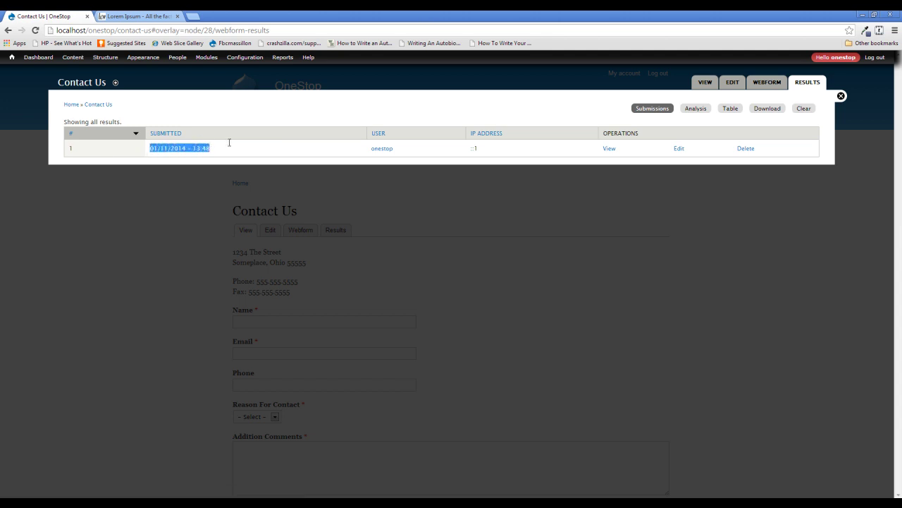
pyautogui.click(168, 163)
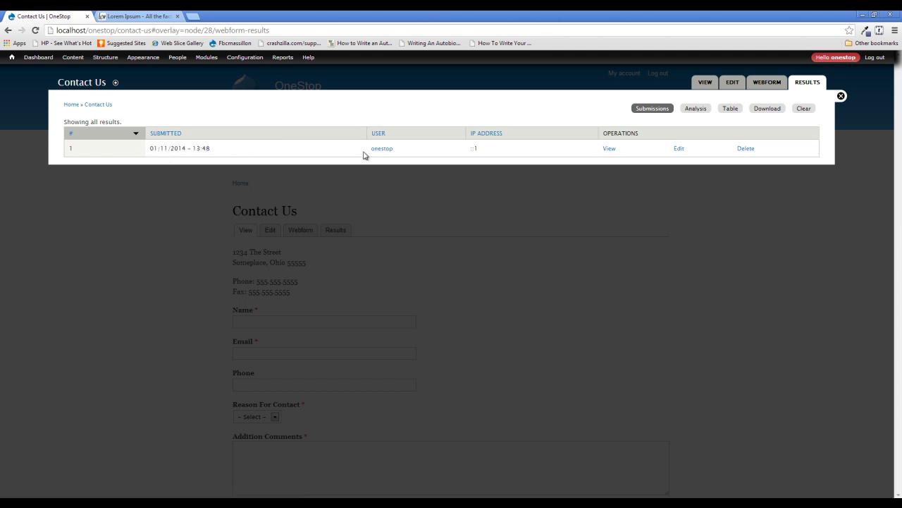
pyautogui.moveTo(364, 155); pyautogui.dragTo(413, 147)
pyautogui.click(423, 158)
# View the first submission's field values and comment, and open that submission for editing
pyautogui.click(611, 152)
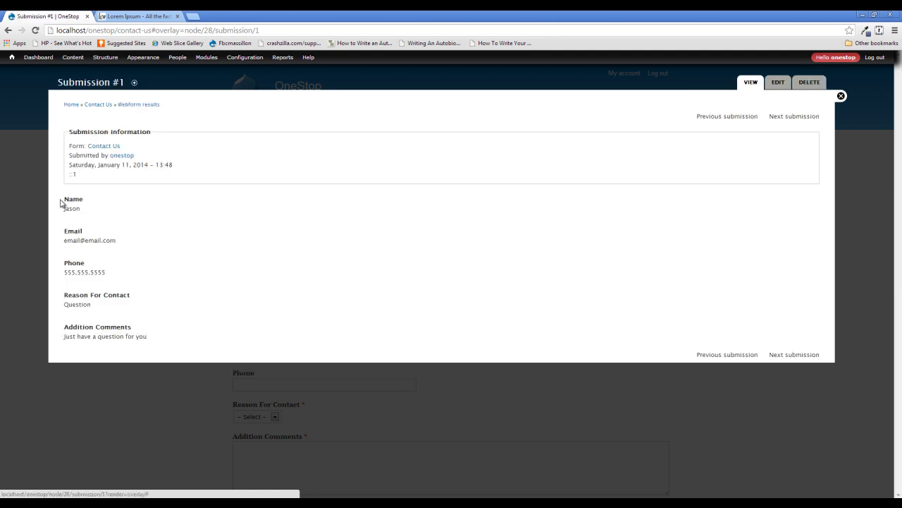
pyautogui.moveTo(63, 199); pyautogui.dragTo(205, 309)
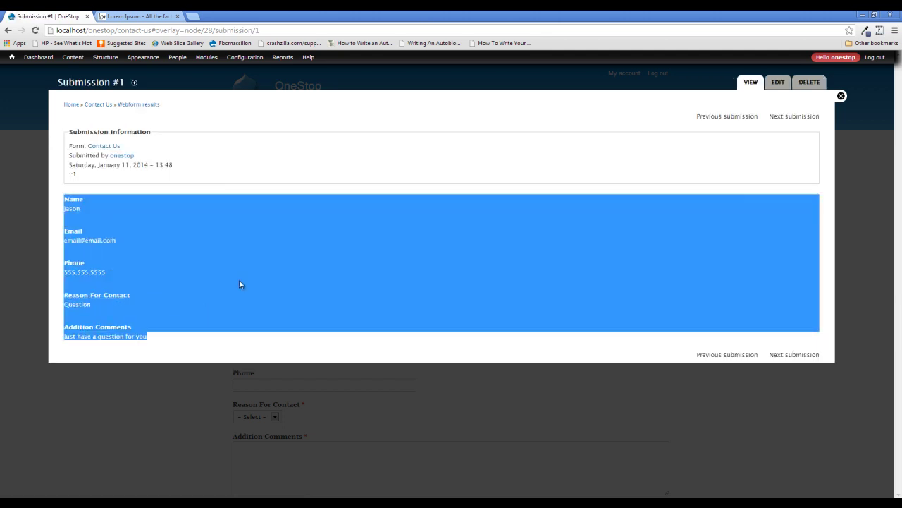
pyautogui.click(129, 202)
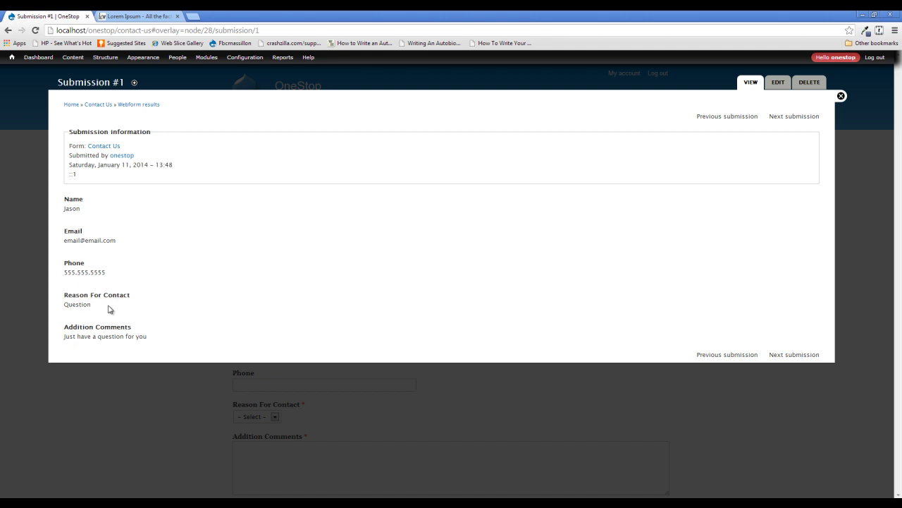
pyautogui.moveTo(59, 340); pyautogui.dragTo(236, 346)
pyautogui.click(421, 277)
pyautogui.click(779, 84)
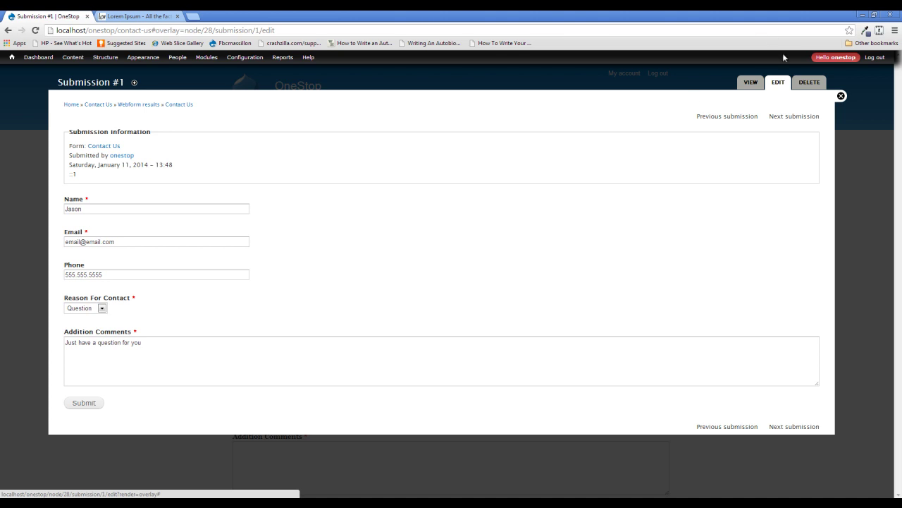
# Close the submission being edited and open the form components of the Contact Us webform
pyautogui.click(840, 96)
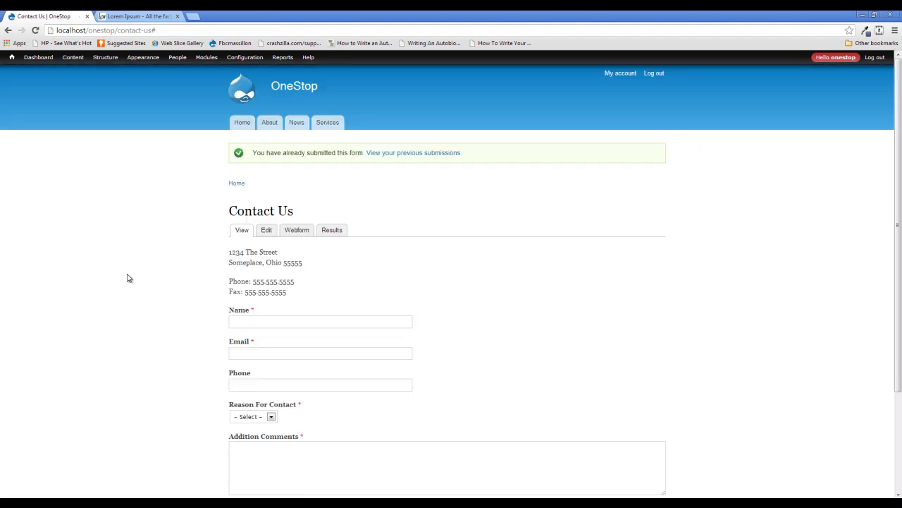
pyautogui.scroll(-3, 129, 275)
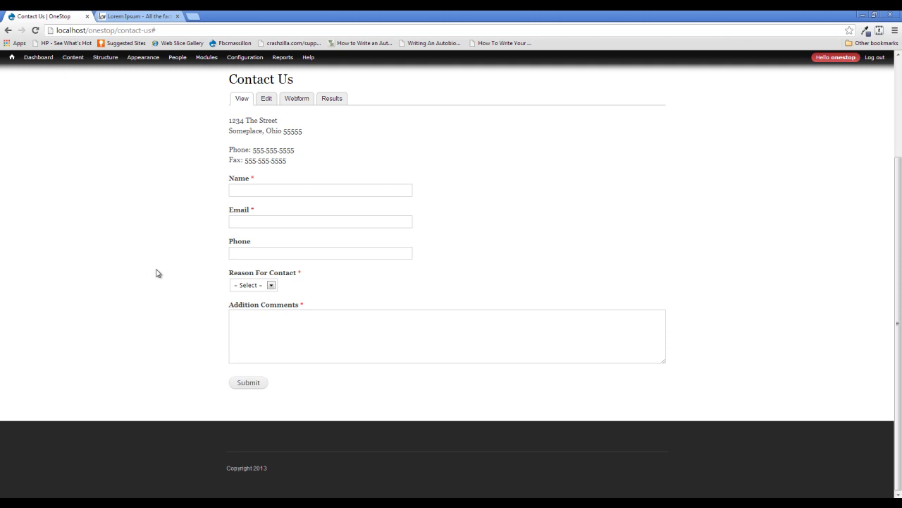
pyautogui.scroll(1, 157, 273)
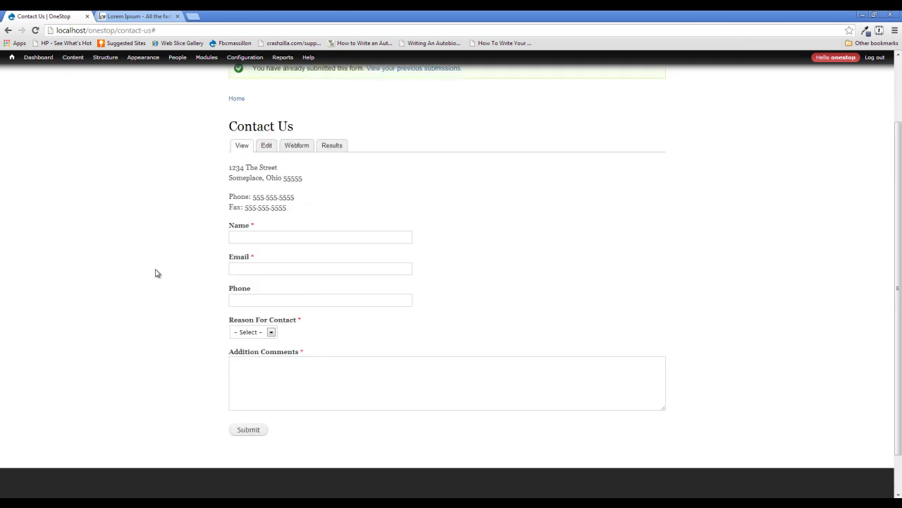
pyautogui.scroll(1, 304, 185)
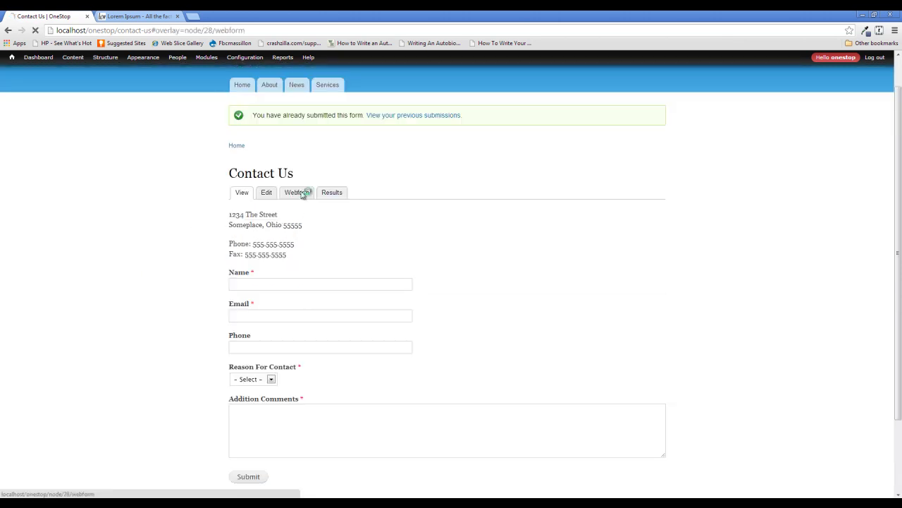
pyautogui.click(297, 193)
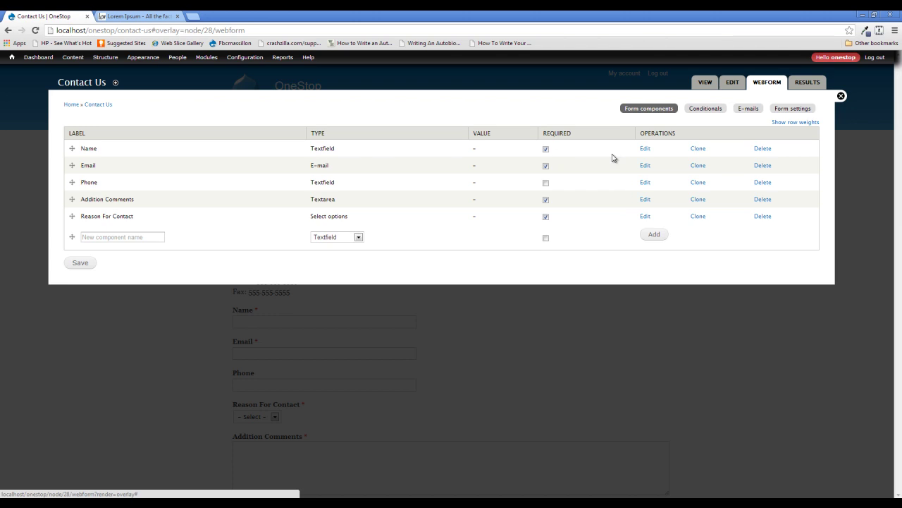
# Add an e-mail recipient to the Contact Us webform by entering the recipient's e-mail address
pyautogui.click(749, 109)
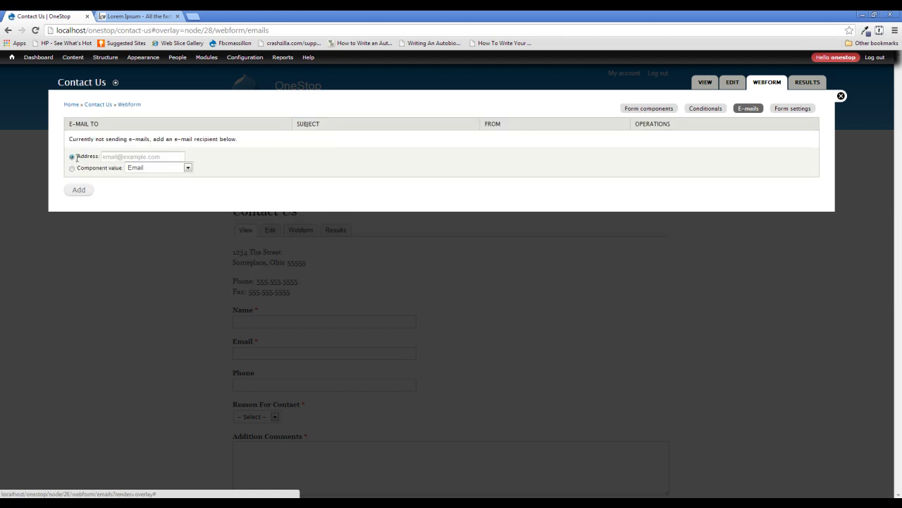
pyautogui.moveTo(78, 157); pyautogui.dragTo(99, 157)
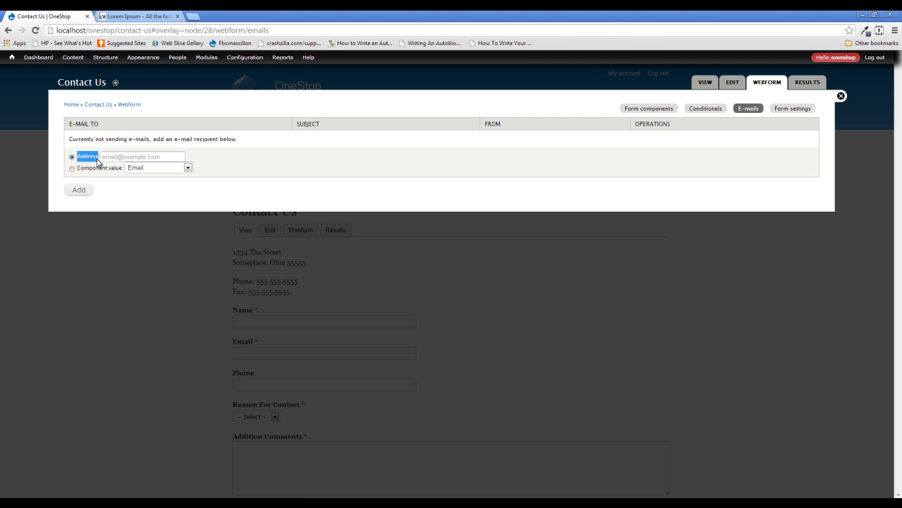
pyautogui.click(311, 164)
pyautogui.click(126, 155)
pyautogui.write('email@email.com')
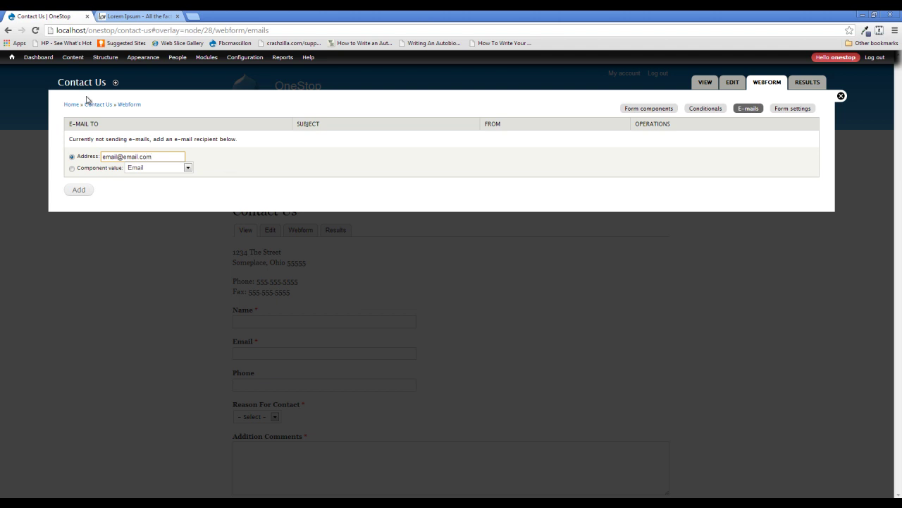
pyautogui.click(371, 156)
pyautogui.click(83, 192)
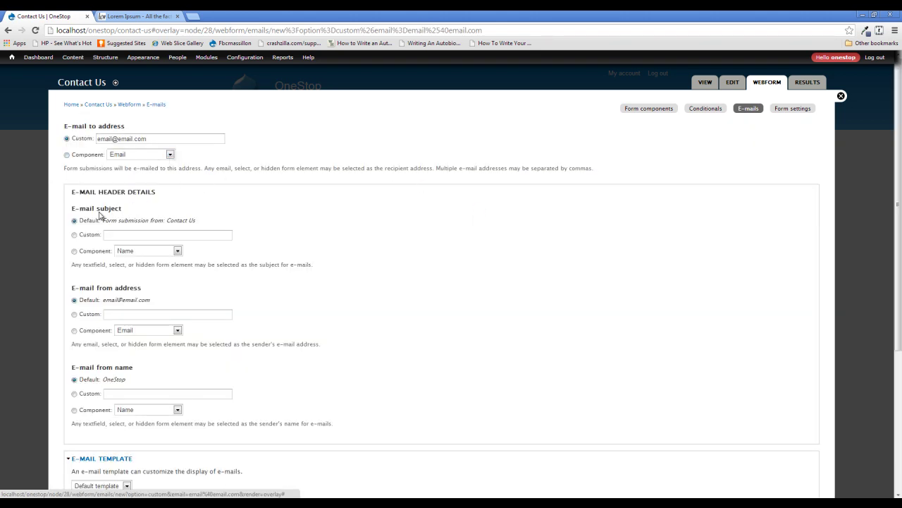
# Set the notification's e-mail subject to the Reason For Contact component
pyautogui.moveTo(71, 209); pyautogui.dragTo(124, 210)
pyautogui.click(279, 211)
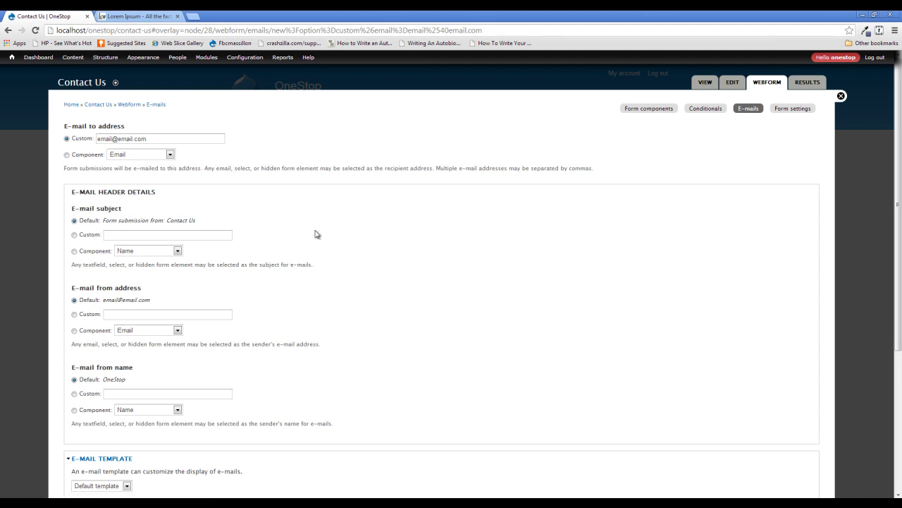
pyautogui.scroll(-1, 316, 234)
pyautogui.click(177, 204)
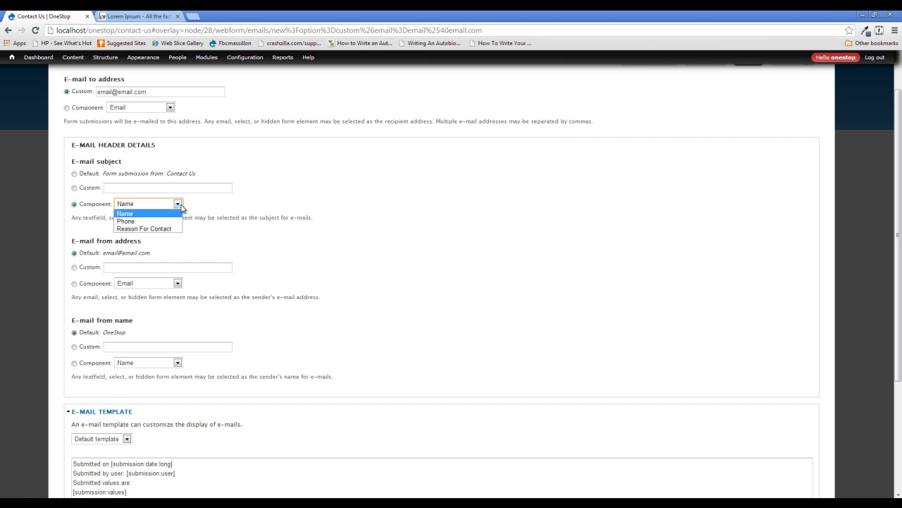
pyautogui.click(176, 229)
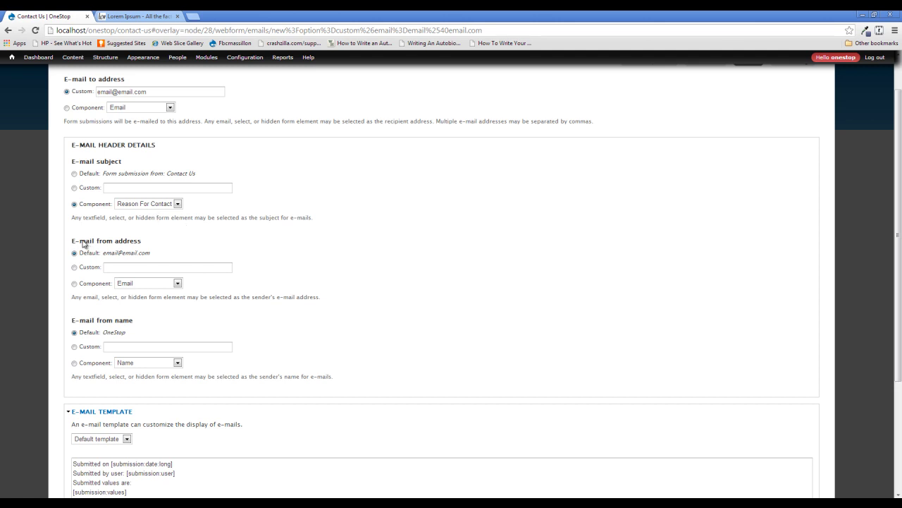
# Try the Email component as the e-mail from address, and return that setting to the default address
pyautogui.moveTo(69, 244); pyautogui.dragTo(148, 241)
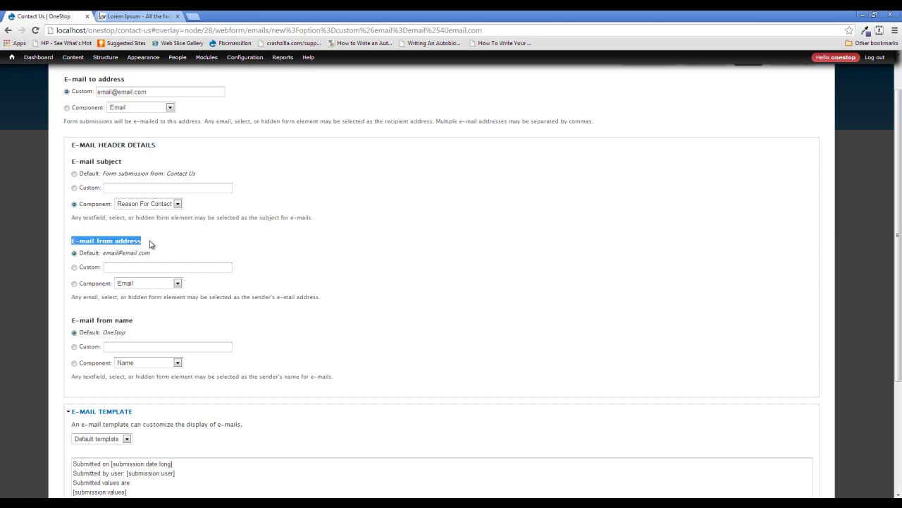
pyautogui.click(236, 255)
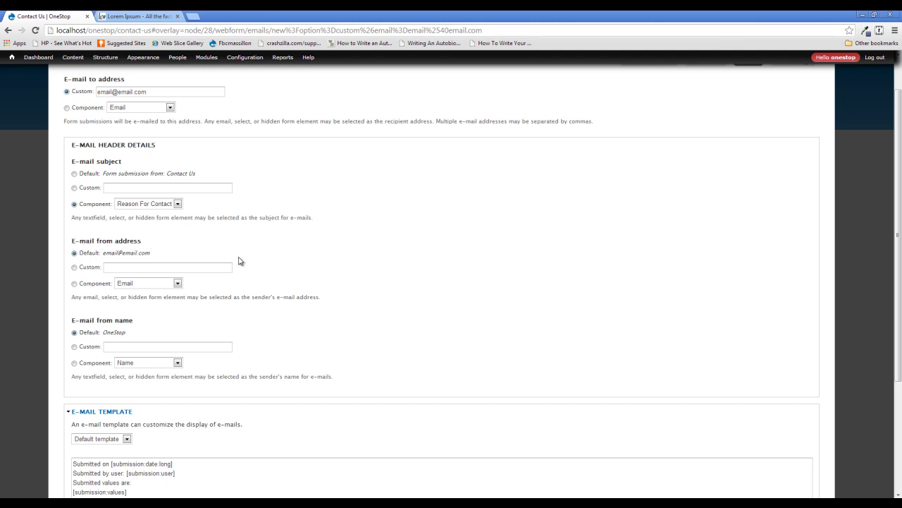
pyautogui.click(178, 283)
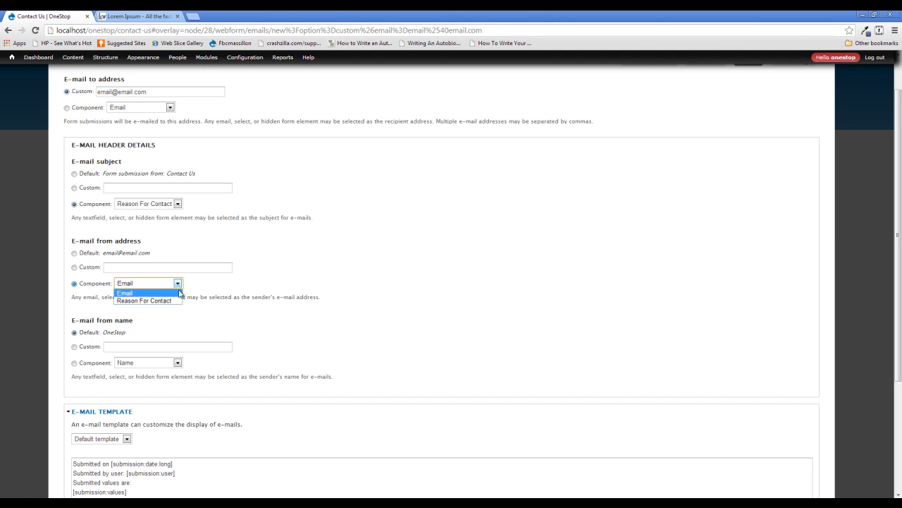
pyautogui.click(307, 281)
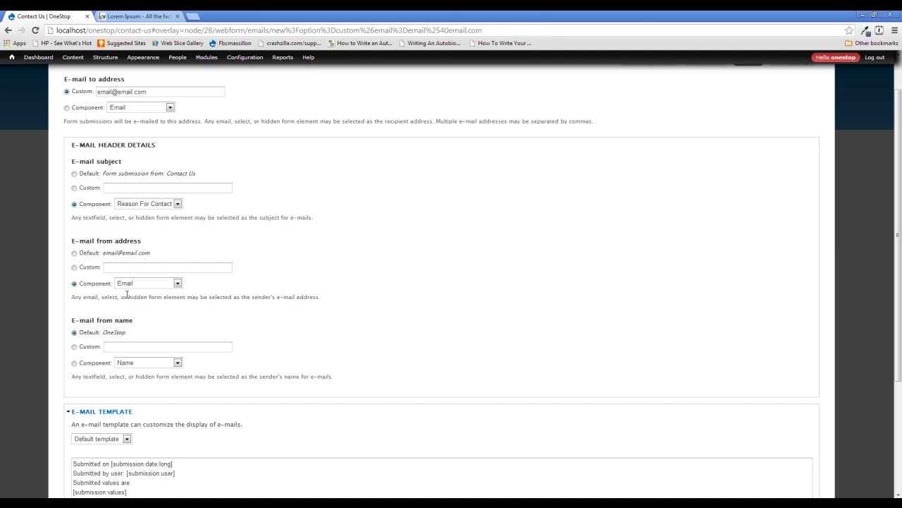
pyautogui.click(83, 255)
# Set the e-mail from name to the Name component
pyautogui.scroll(-1, 158, 294)
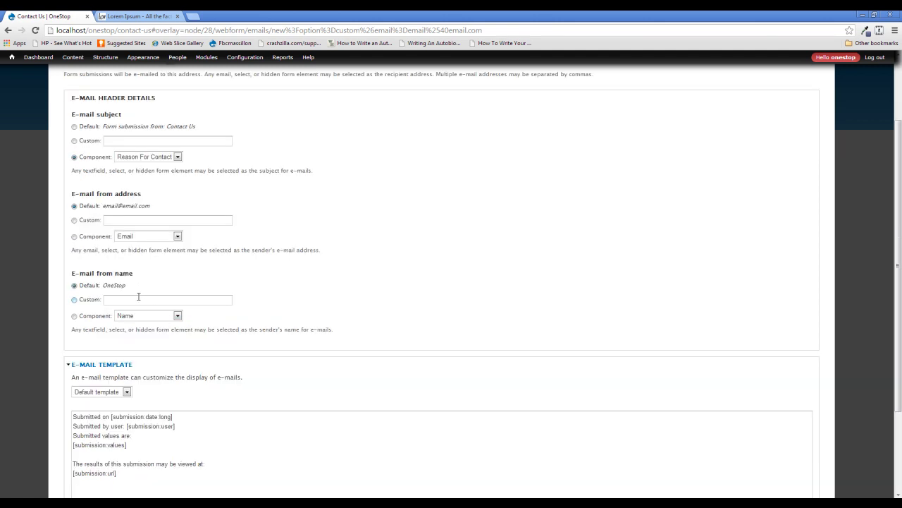
pyautogui.click(88, 314)
pyautogui.click(176, 315)
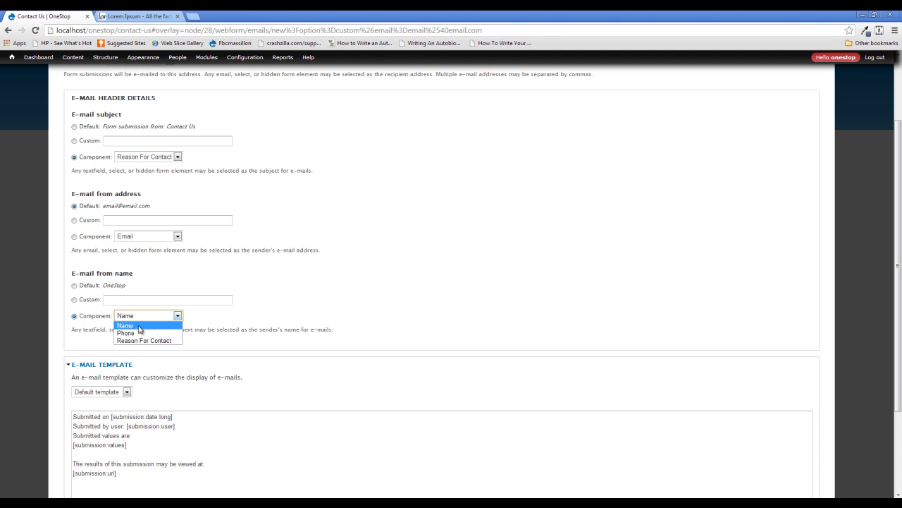
pyautogui.click(140, 325)
# Examine the default e-mail template text and the submission tokens available for it
pyautogui.scroll(-3, 414, 250)
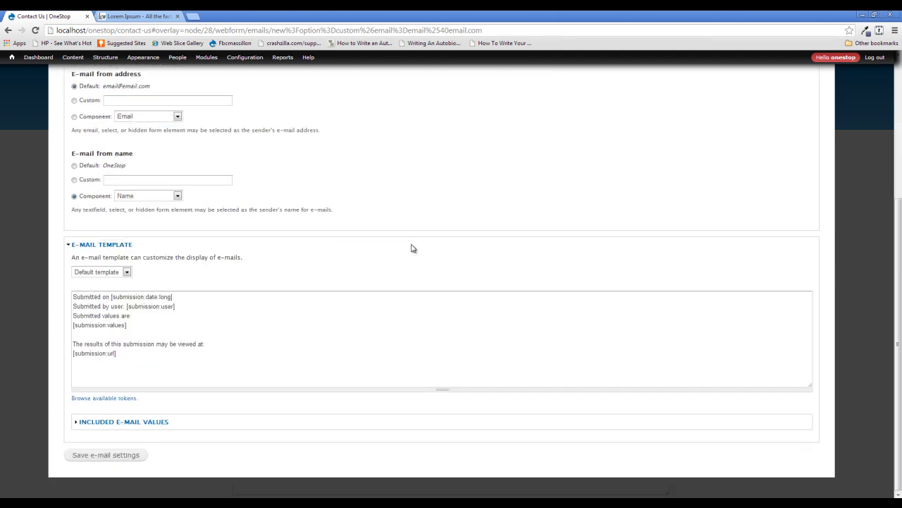
pyautogui.moveTo(133, 357); pyautogui.dragTo(279, 278)
pyautogui.click(278, 278)
pyautogui.moveTo(72, 297); pyautogui.dragTo(209, 308)
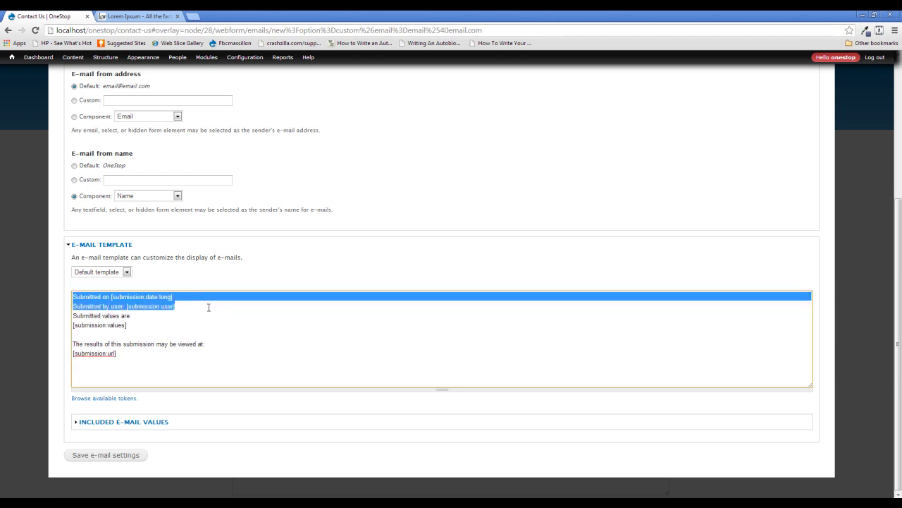
pyautogui.moveTo(74, 324); pyautogui.dragTo(157, 323)
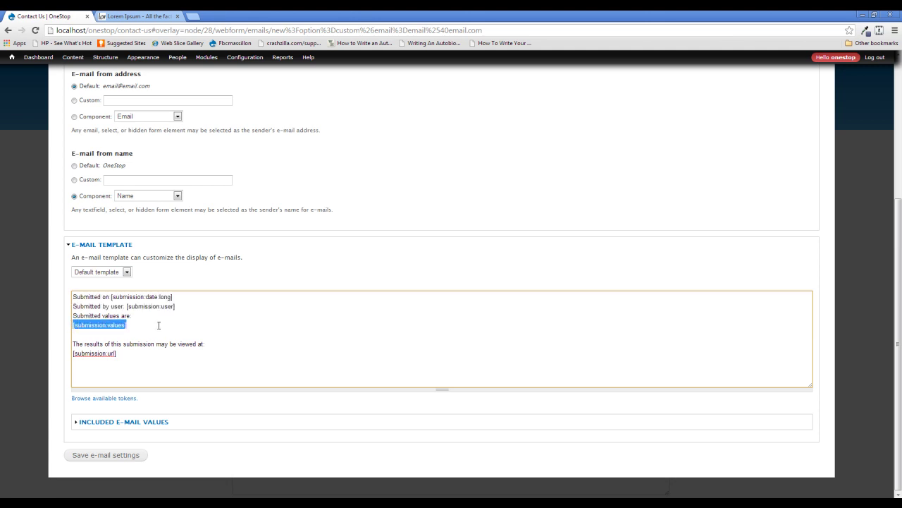
pyautogui.click(155, 325)
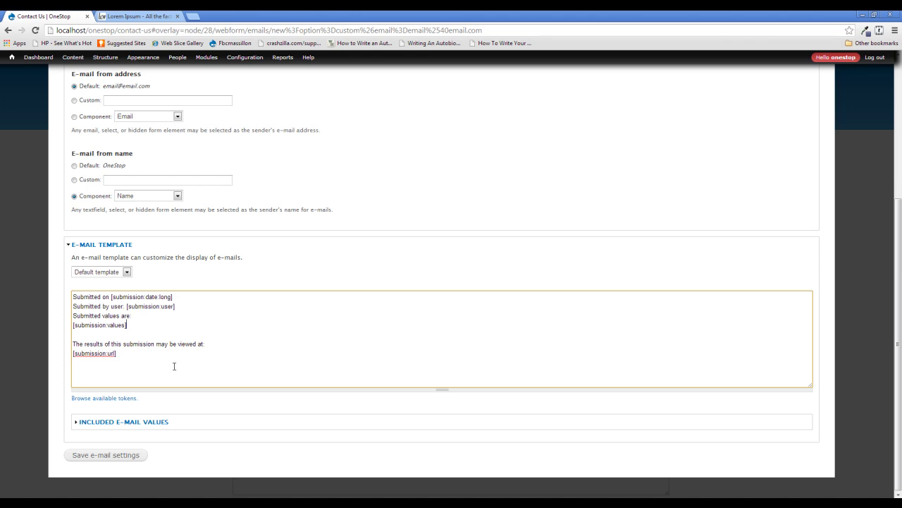
pyautogui.click(120, 399)
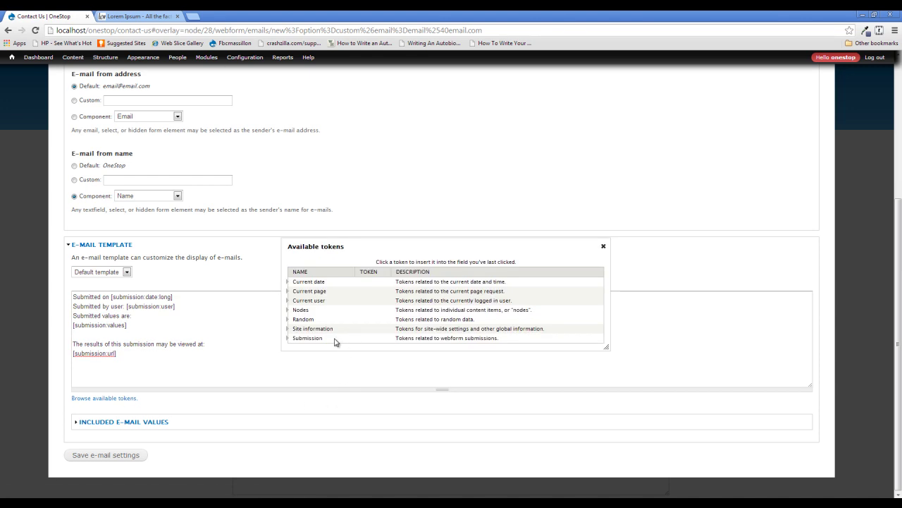
pyautogui.click(291, 339)
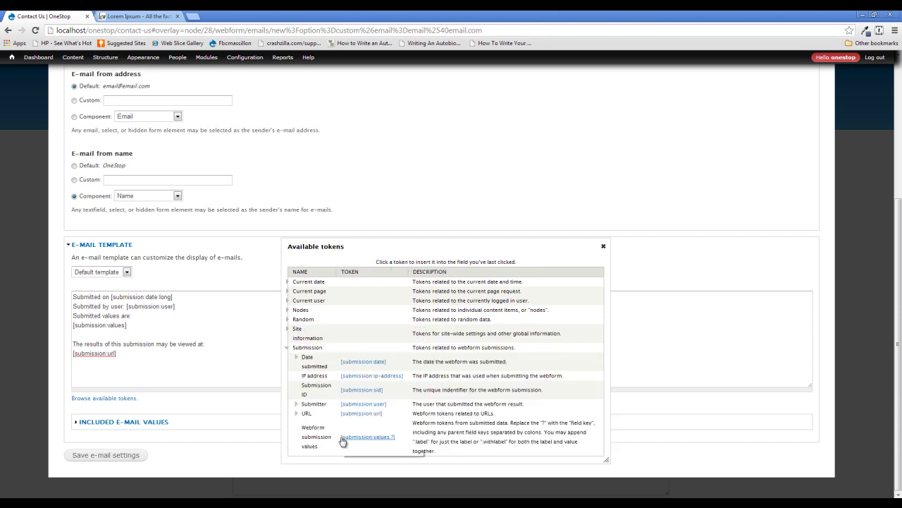
pyautogui.moveTo(342, 437); pyautogui.dragTo(402, 441)
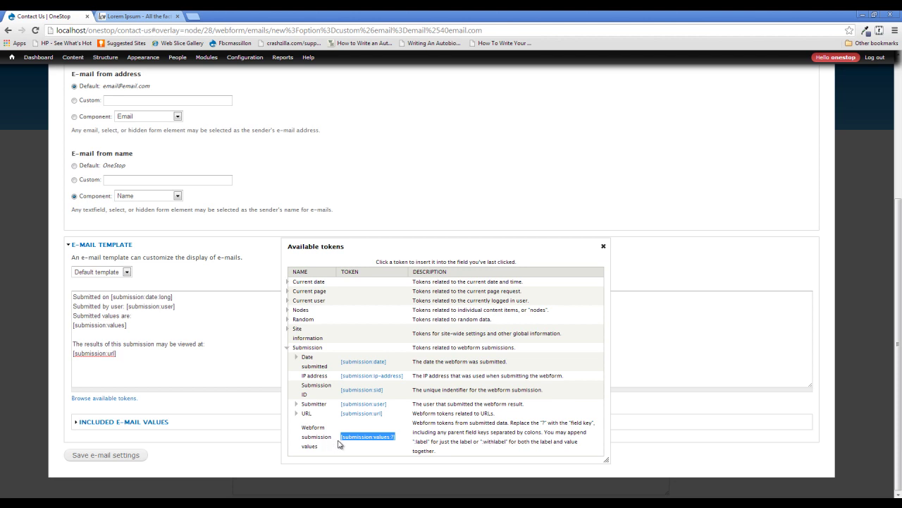
# Add a separate "Name:" line beneath [submission:values] in the e-mail template
pyautogui.click(193, 332)
pyautogui.press('Return')
pyautogui.press('Return')
pyautogui.press('Up')
pyautogui.write('Name:')
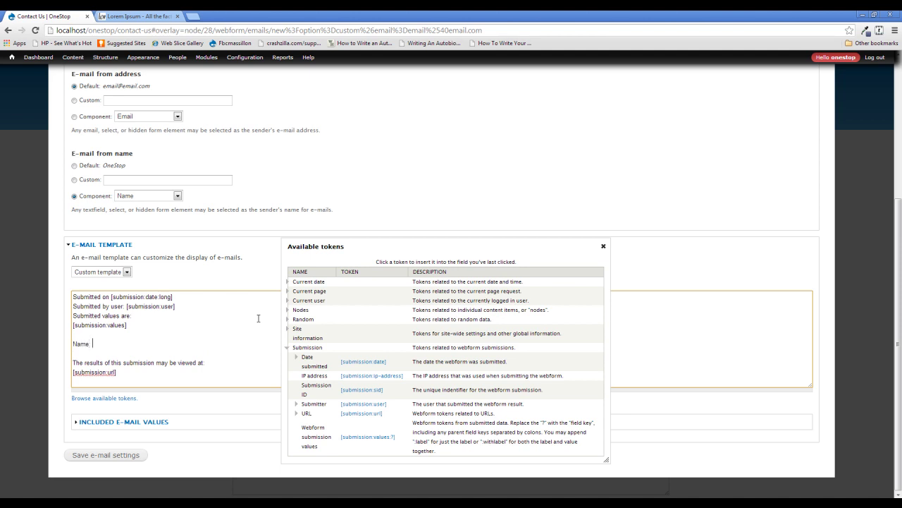
# Copy the webform submission values token after "Name:" in the template and change it to [submission:values:name]
pyautogui.moveTo(395, 439); pyautogui.dragTo(341, 443)
pyautogui.hotkey('ctrl', 'c')
pyautogui.click(603, 246)
pyautogui.click(141, 344)
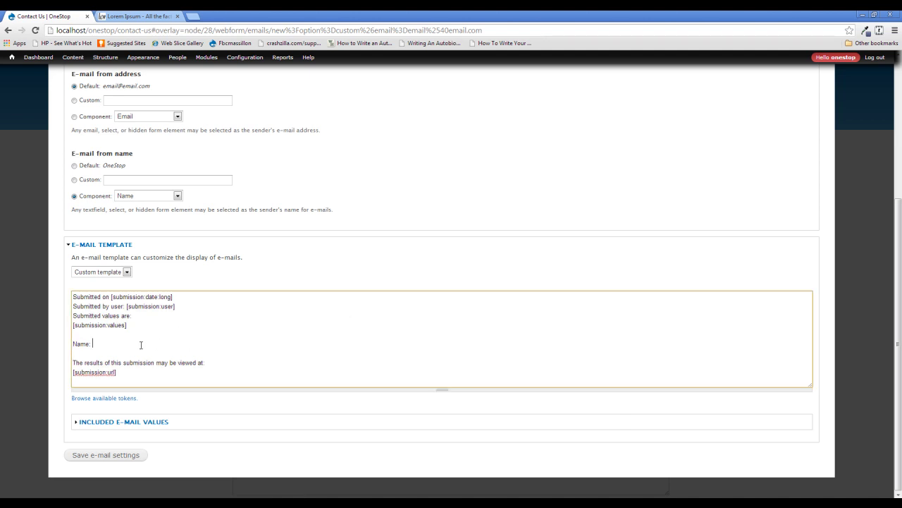
pyautogui.hotkey('ctrl', 'v')
pyautogui.press('Delete')
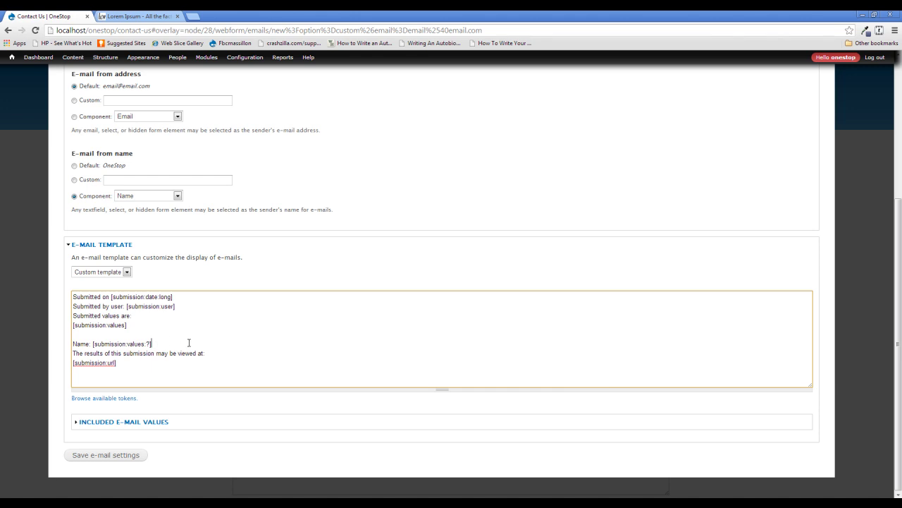
pyautogui.hotkey('ctrl', 'z')
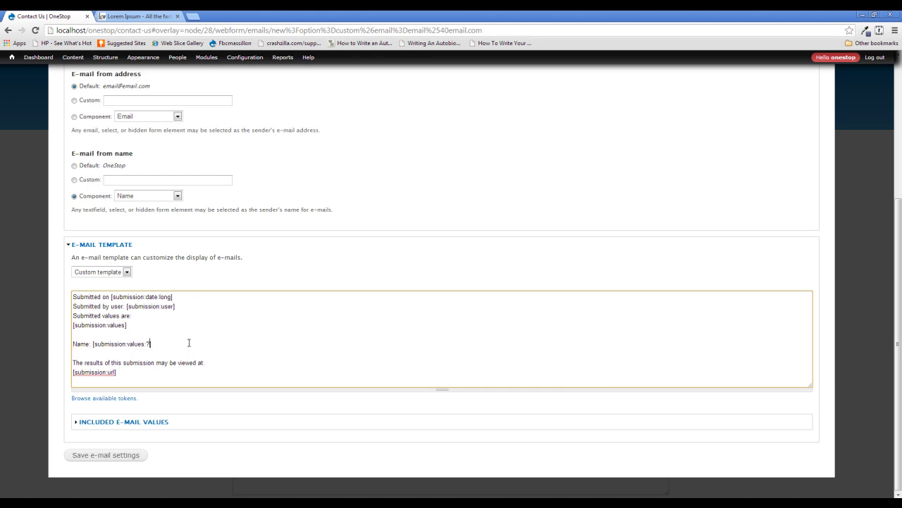
pyautogui.press('BackSpace')
pyautogui.write('name')
# Remove the added Name line and its extra blank line from the e-mail template
pyautogui.moveTo(73, 344); pyautogui.dragTo(232, 338)
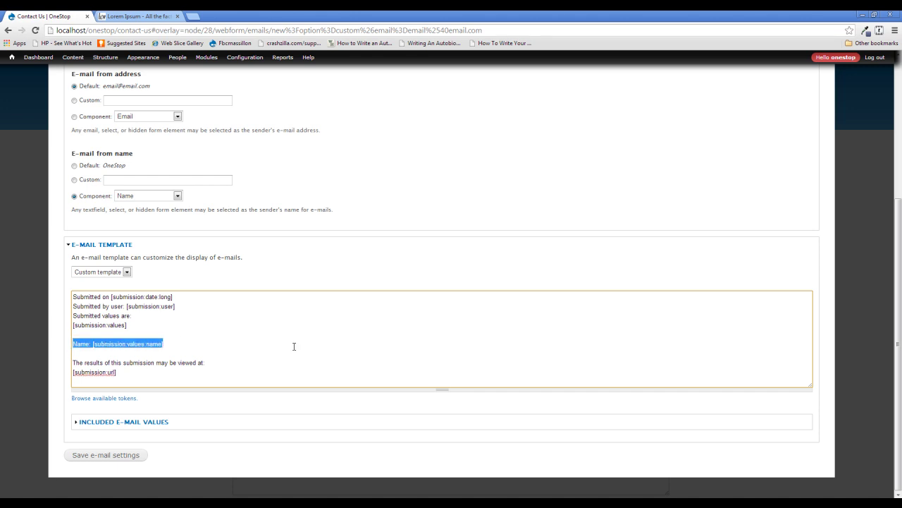
pyautogui.press('BackSpace')
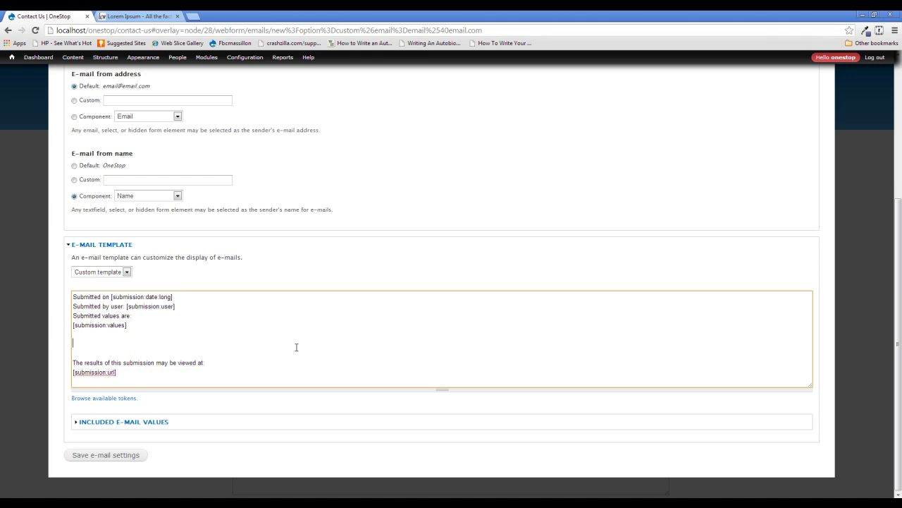
pyautogui.press('BackSpace')
pyautogui.press('Delete')
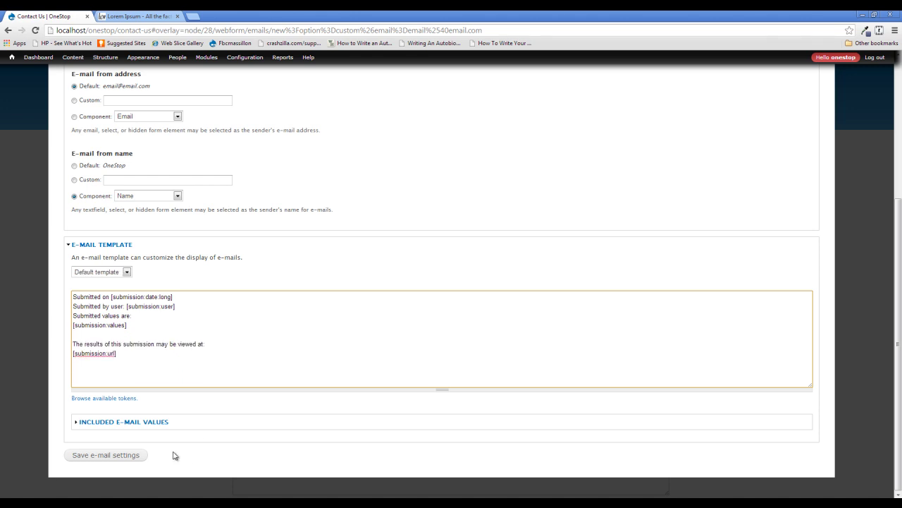
# Save the e-mail settings and open the webform's Name component for editing
pyautogui.click(134, 458)
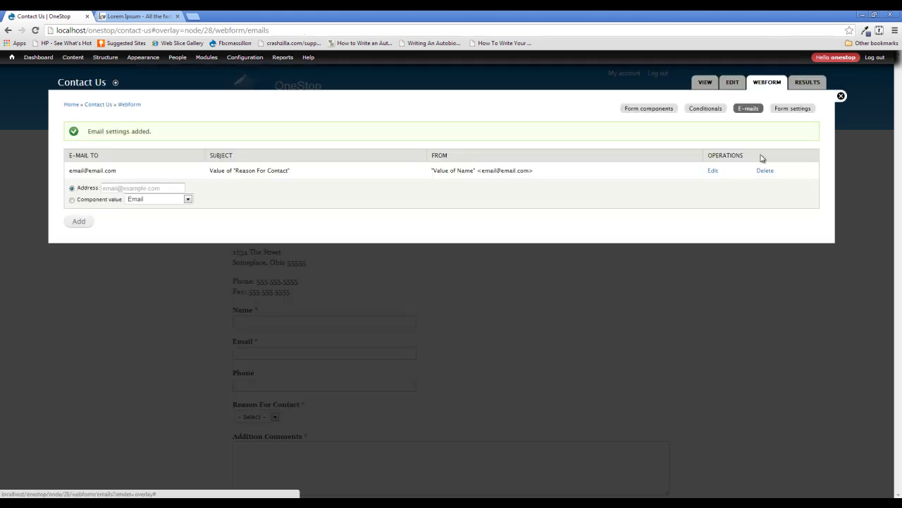
pyautogui.click(659, 110)
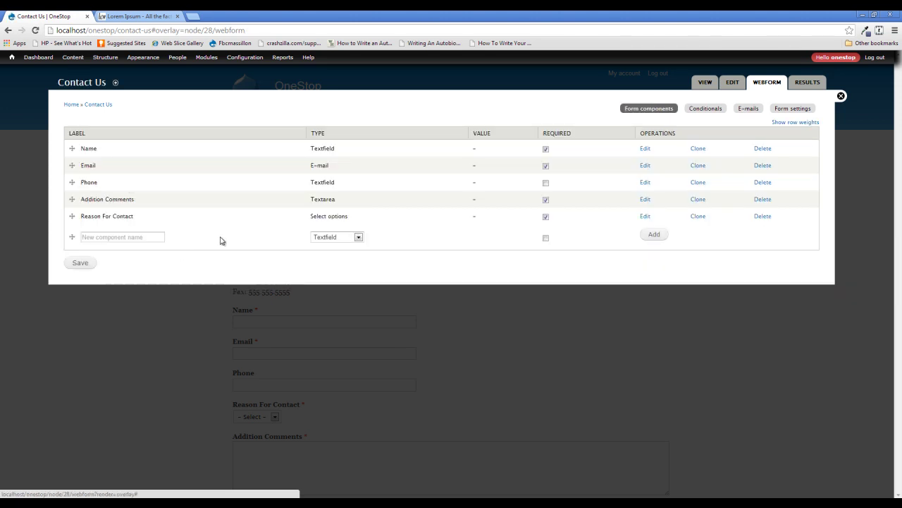
pyautogui.click(644, 149)
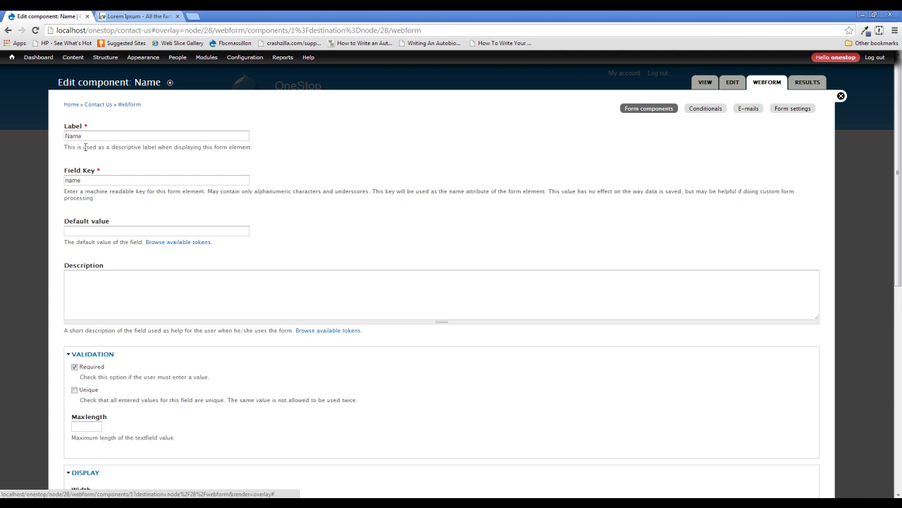
# Check the Name component's field key and view the Reason For Contact choices on the published Contact Us form
pyautogui.moveTo(125, 180); pyautogui.dragTo(60, 181)
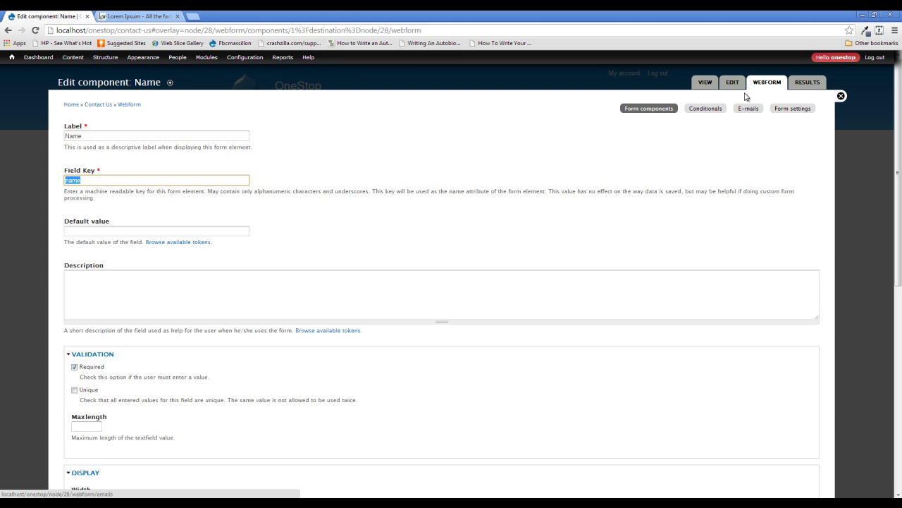
pyautogui.click(705, 83)
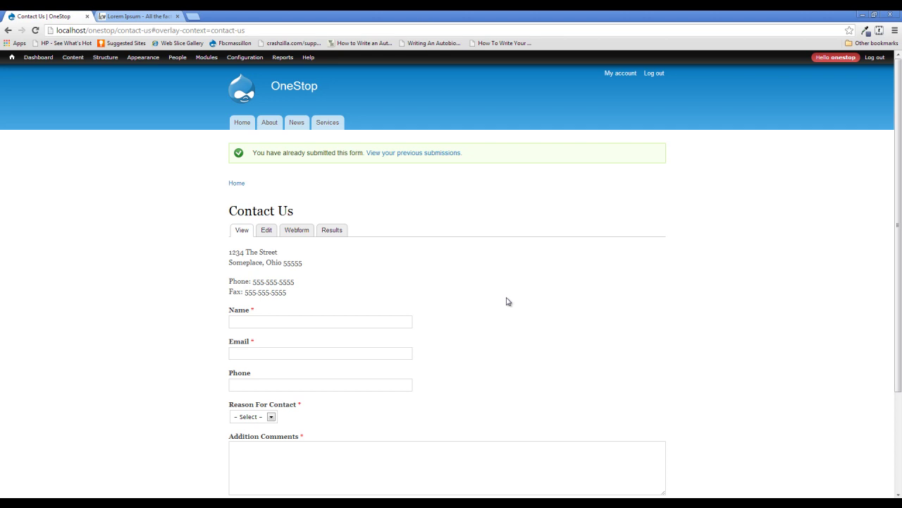
pyautogui.click(271, 417)
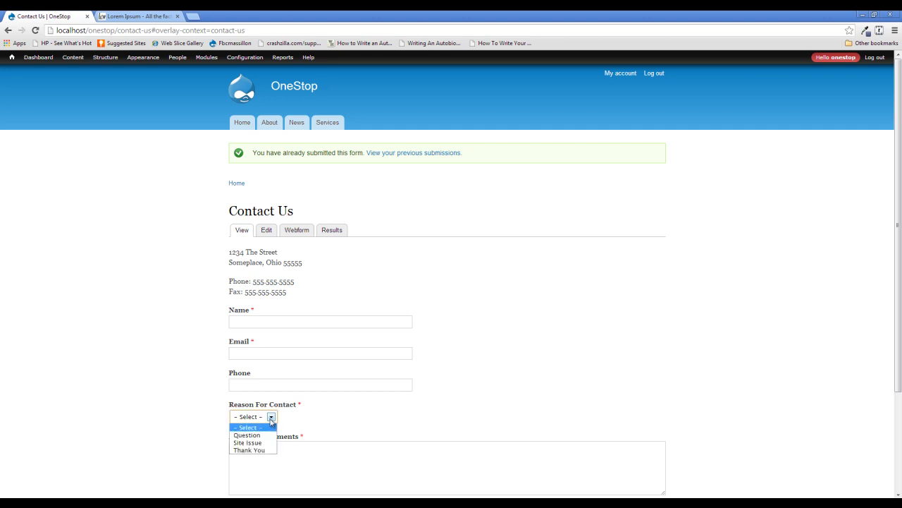
pyautogui.click(345, 385)
# Move the Reason For Contact component above Addition Comments in the webform and save the component order
pyautogui.click(295, 230)
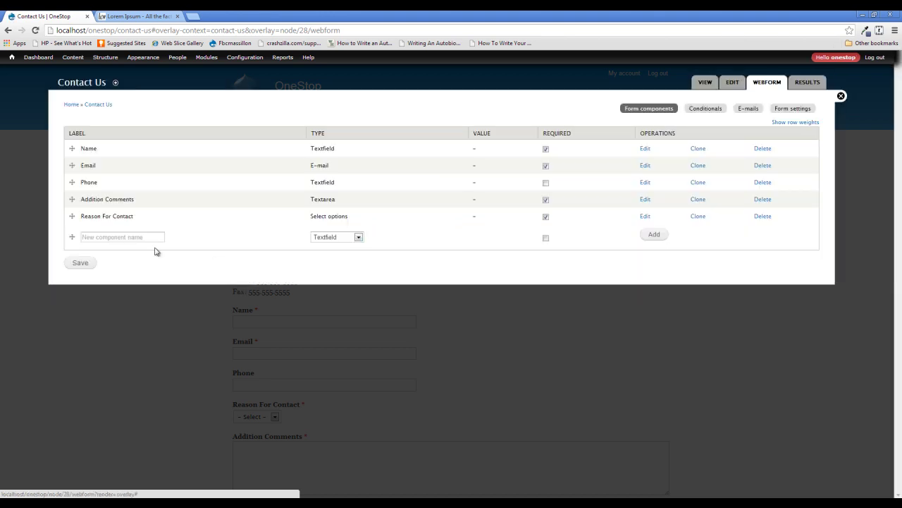
pyautogui.moveTo(72, 237)
pyautogui.mouseDown()
pyautogui.moveTo(72, 217)
pyautogui.moveTo(73, 230)
pyautogui.mouseUp()
pyautogui.moveTo(73, 266); pyautogui.dragTo(75, 232)
pyautogui.click(78, 290)
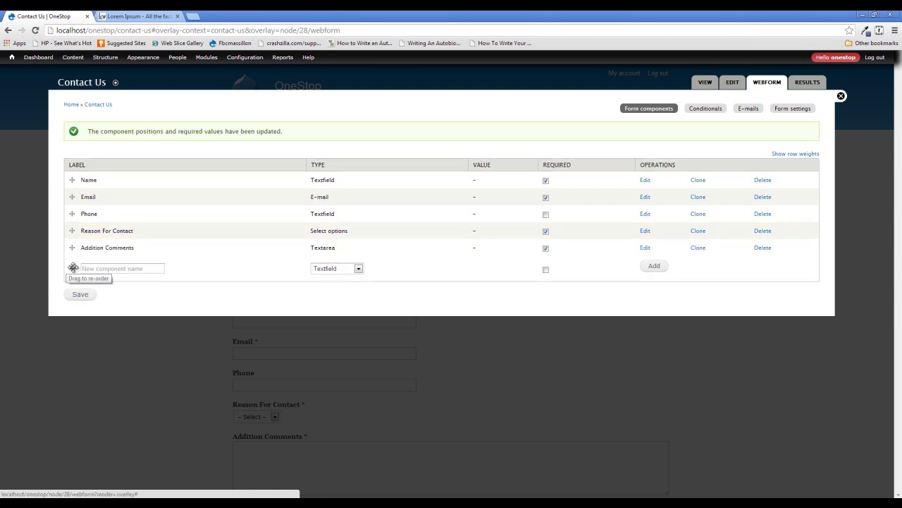
# Add a required Select options component named Department between Reason For Contact and Addition Comments
pyautogui.moveTo(72, 266); pyautogui.dragTo(77, 241)
pyautogui.click(124, 276)
pyautogui.write('Dapartment')
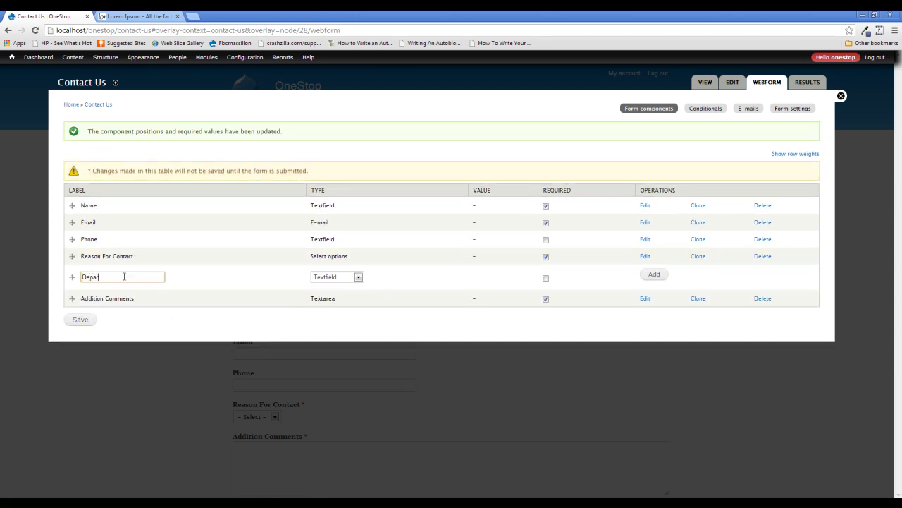
pyautogui.click(326, 280)
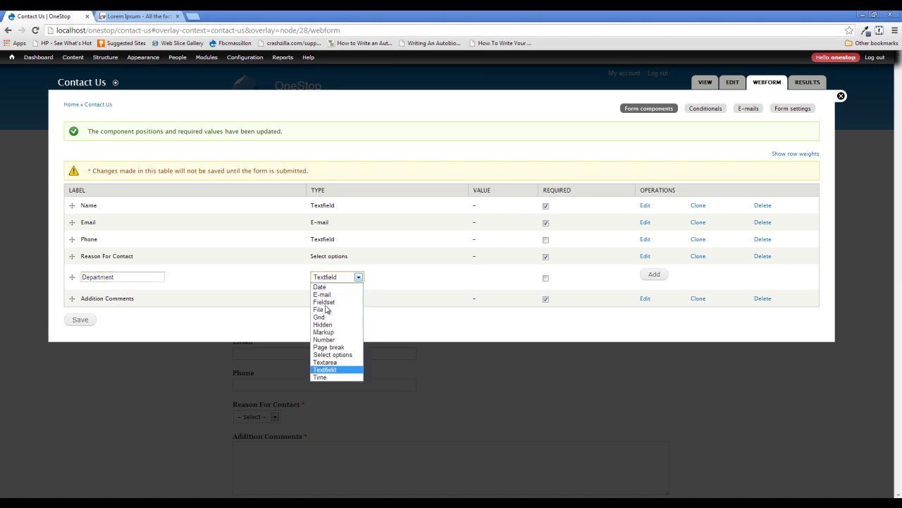
pyautogui.click(344, 355)
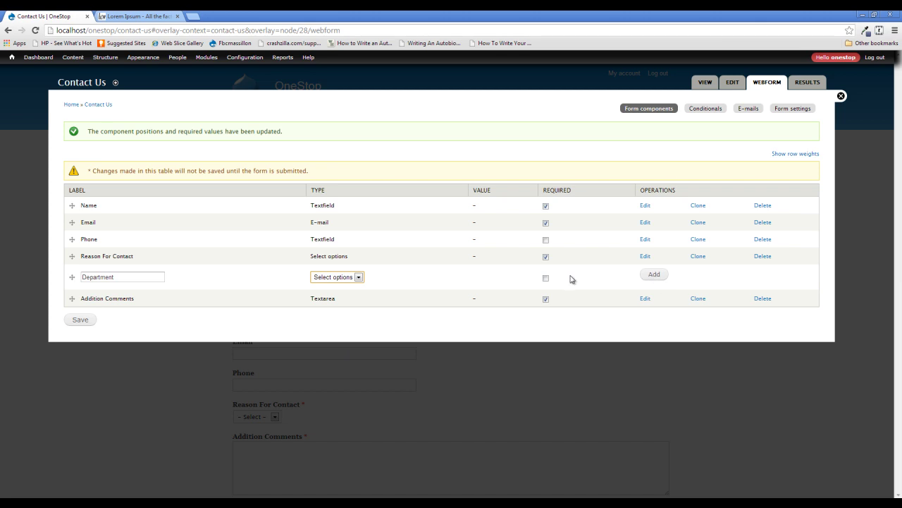
pyautogui.click(546, 279)
pyautogui.click(653, 275)
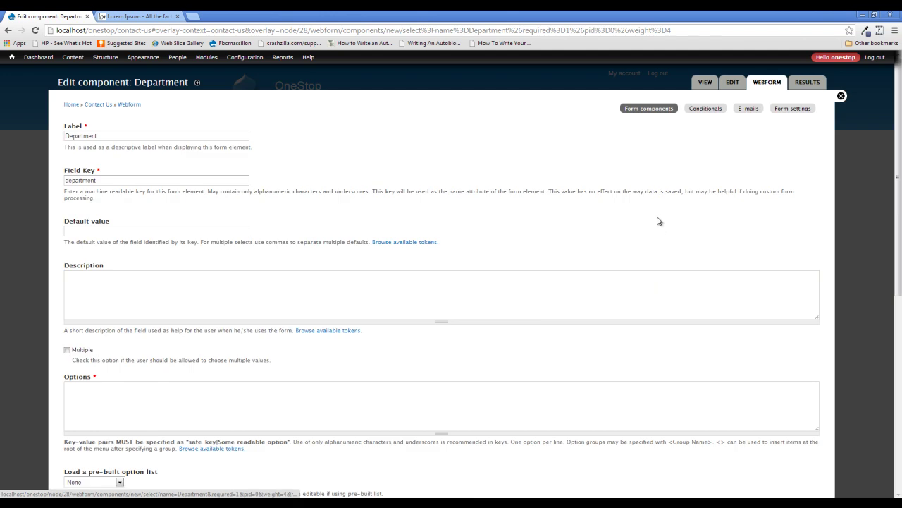
# List Tutorials, Fine Wire and Website as Department options on separate lines, each preceded by a "|" key separator
pyautogui.scroll(-2, 118, 332)
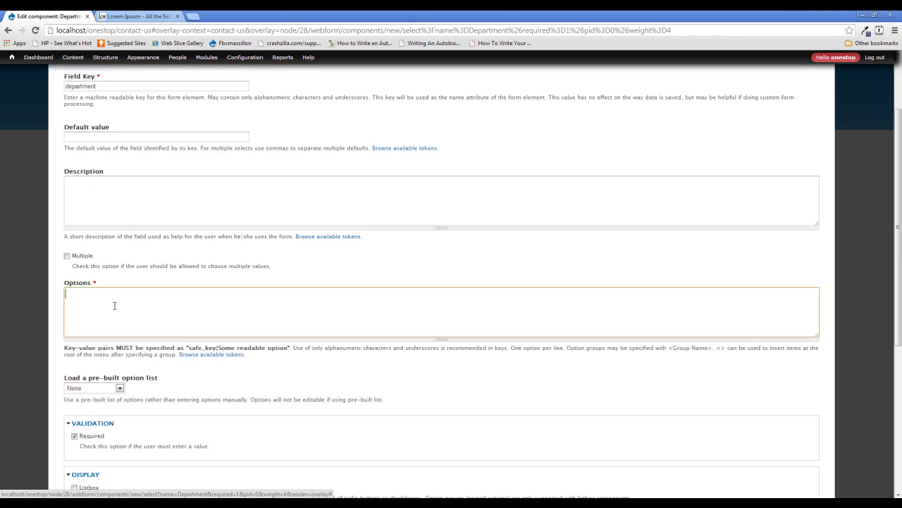
pyautogui.click(180, 294)
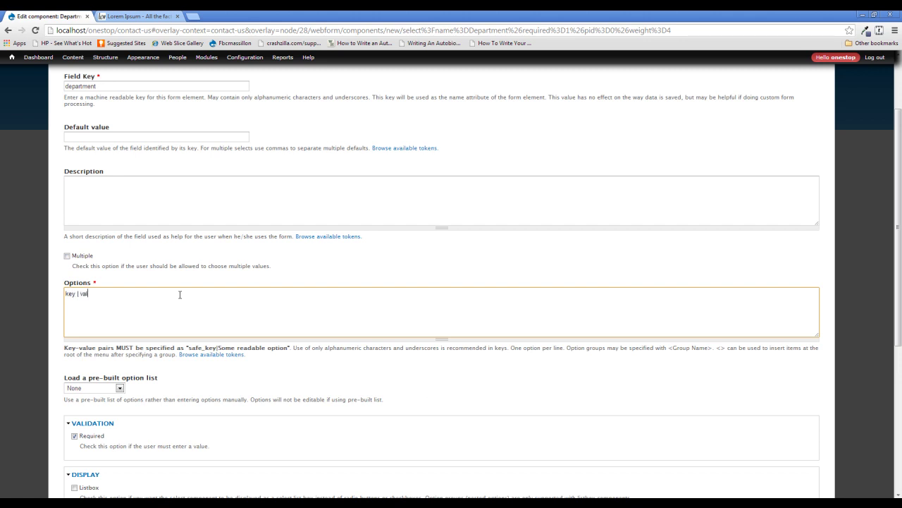
pyautogui.hotkey('ctrl', 'shift', 'Left')
pyautogui.write('Tutorials')
pyautogui.press('Return')
pyautogui.write('| Fine W')
# Enter each department's e-mail address as the key before the Tutorials and Fine Wire options
pyautogui.press('Up')
pyautogui.hotkey('shift', 'Home')
pyautogui.write('email')
pyautogui.press('BackSpace')
pyautogui.press('BackSpace')
pyautogui.press('BackSpace')
pyautogui.press('BackSpace')
pyautogui.press('BackSpace')
pyautogui.write('tutorials')
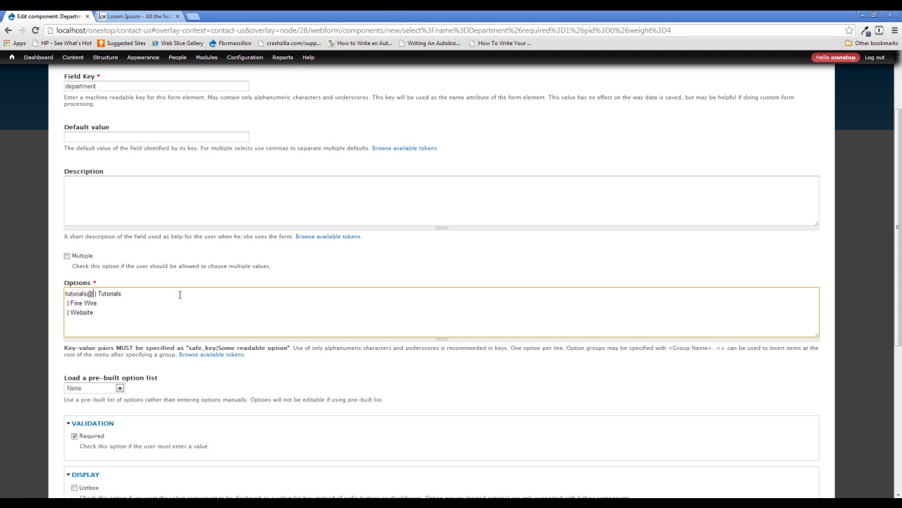
pyautogui.write('@email.com')
pyautogui.hotkey('ctrl', 'shift', 'Left')
pyautogui.press('Down')
pyautogui.press('Left')
pyautogui.write('finewine@email.com | Fine Wire ')
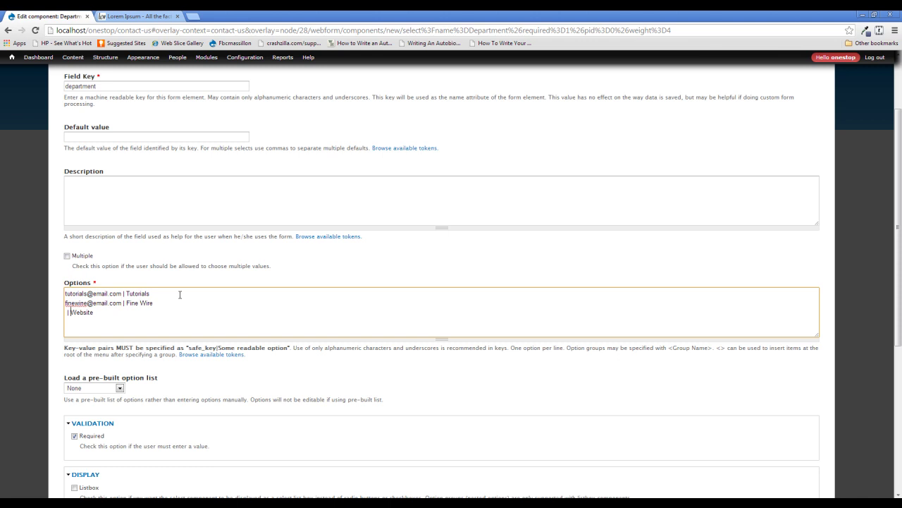
# Enter an e-mail address key for Website, add a General Email option with its info address, and save the Department component
pyautogui.write('website')
pyautogui.write('@ema')
pyautogui.write('il.com')
pyautogui.write('@')
pyautogui.write('emai')
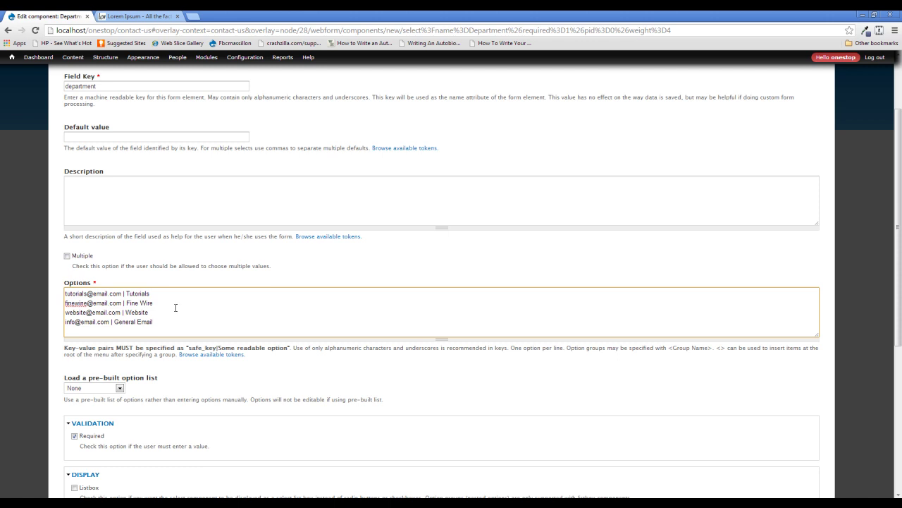
pyautogui.scroll(-4, 175, 308)
pyautogui.click(100, 454)
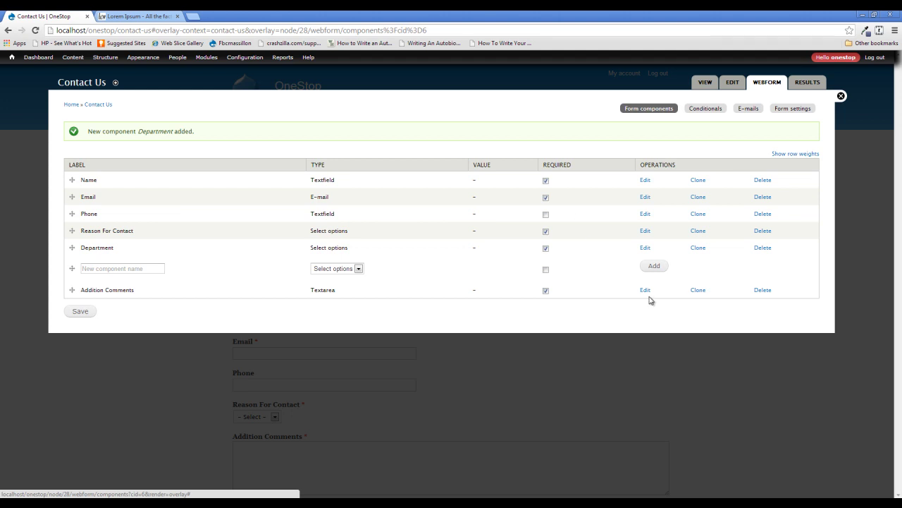
# Review the Department field on the Contact Us page by selecting Tutorials, Fine Wire, Website and General Email in turn
pyautogui.click(645, 247)
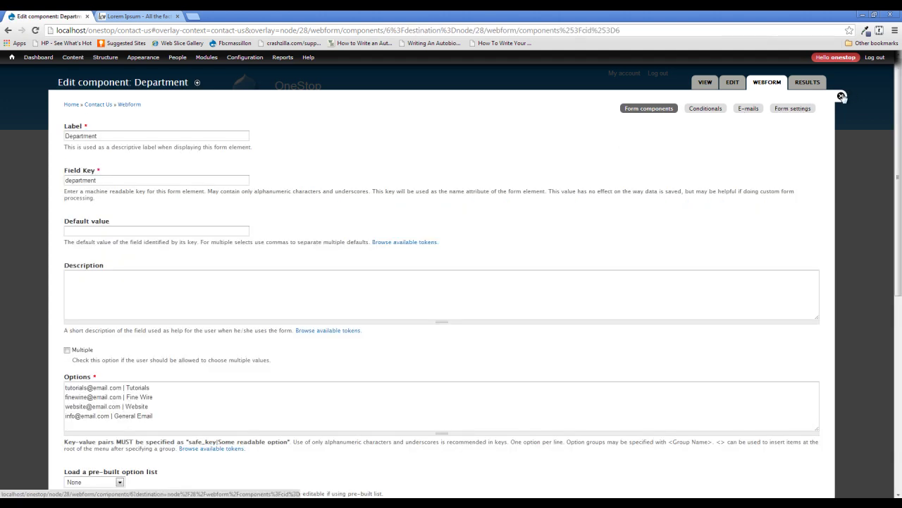
pyautogui.click(842, 95)
pyautogui.scroll(-3, 534, 224)
pyautogui.moveTo(312, 302); pyautogui.dragTo(179, 252)
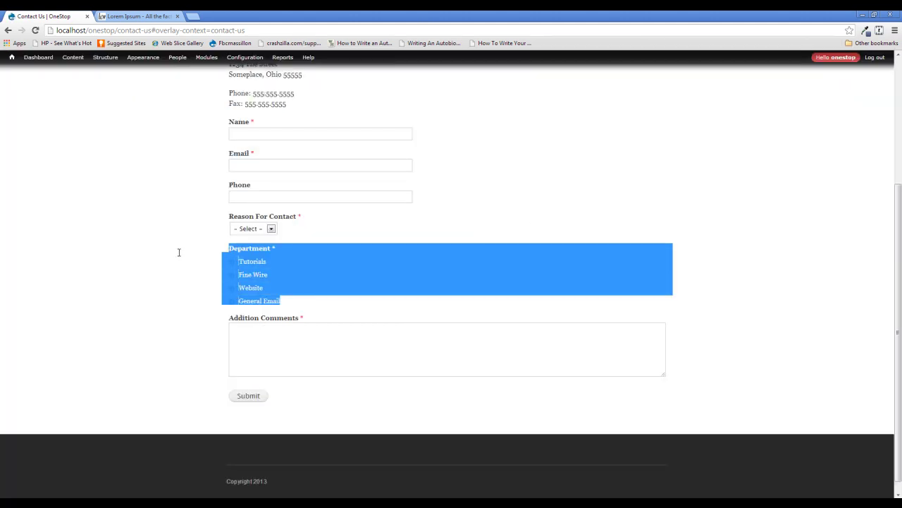
pyautogui.click(156, 269)
pyautogui.click(254, 262)
pyautogui.click(255, 275)
pyautogui.click(253, 288)
pyautogui.click(274, 302)
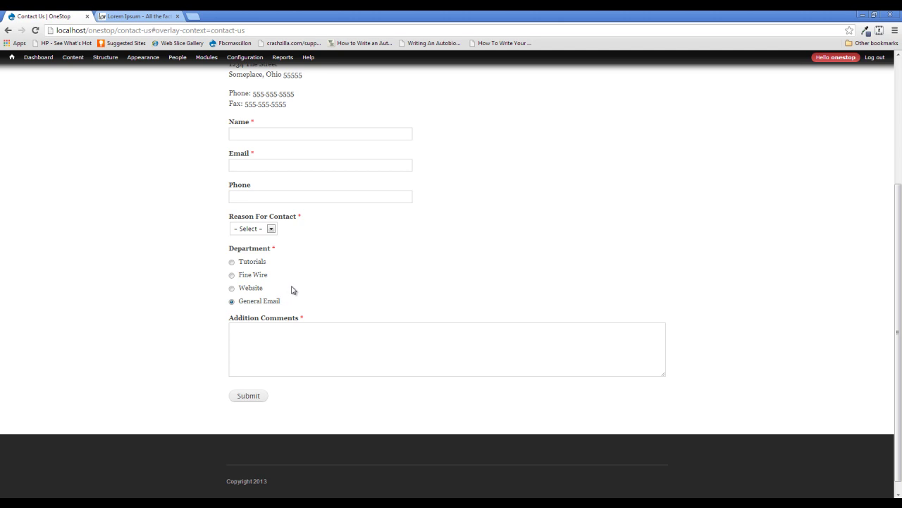
# Allow multiple values for the Department component and save it
pyautogui.scroll(3, 264, 279)
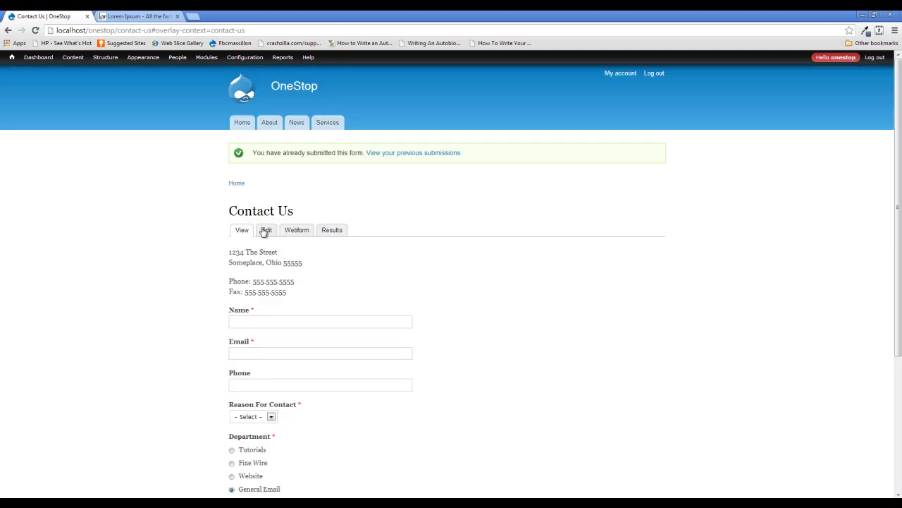
pyautogui.click(297, 231)
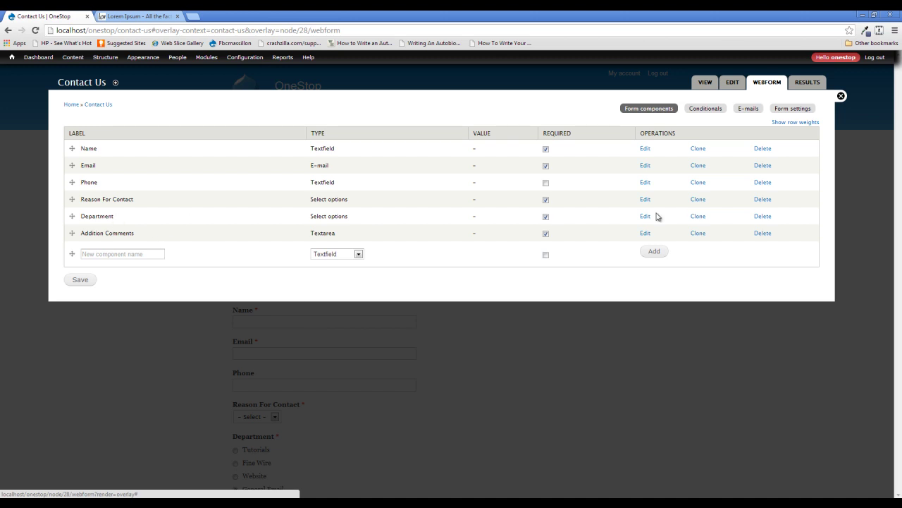
pyautogui.click(645, 217)
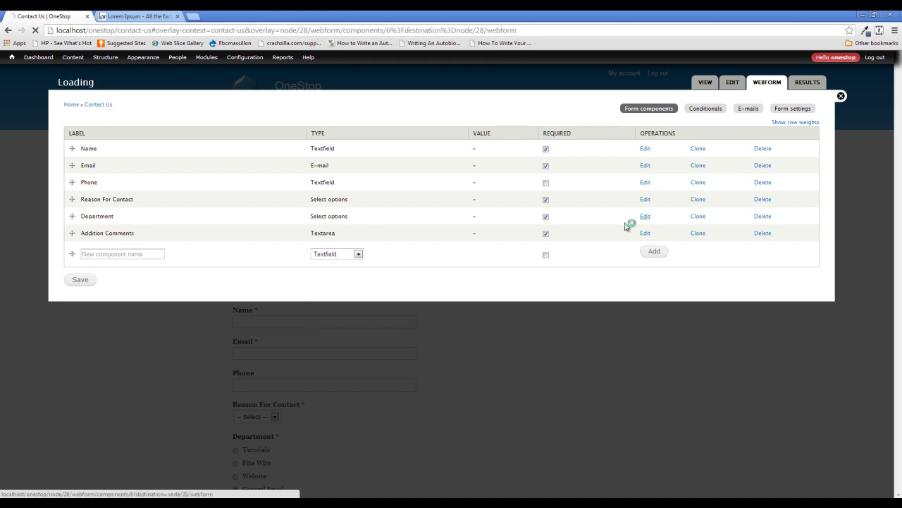
pyautogui.scroll(-3, 169, 263)
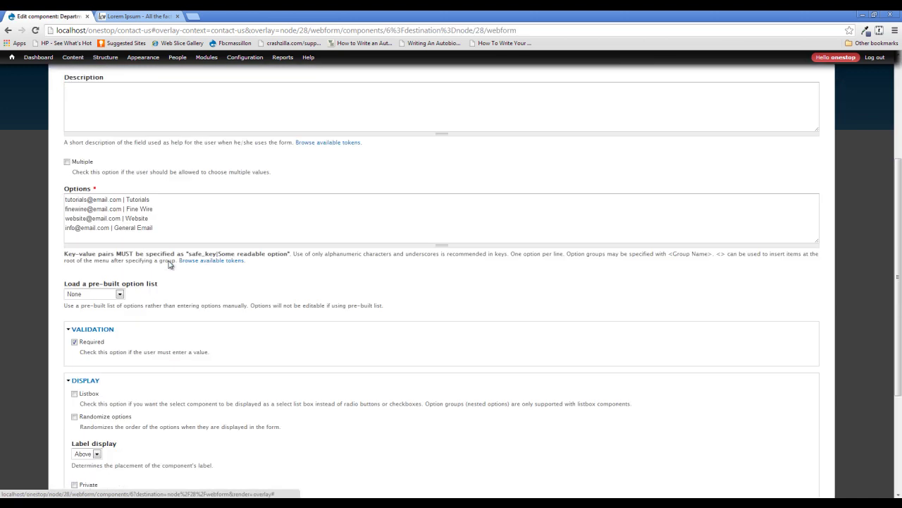
pyautogui.scroll(-1, 169, 264)
pyautogui.scroll(-1, 169, 265)
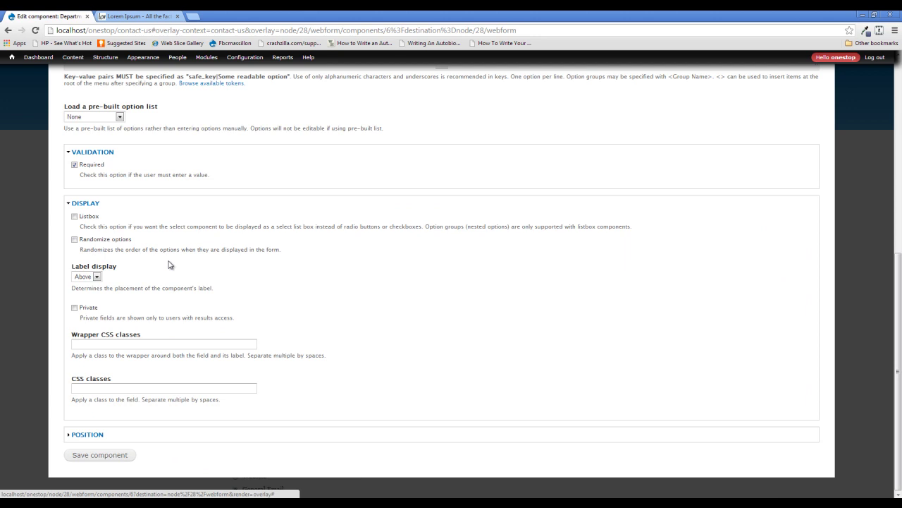
pyautogui.scroll(1, 146, 264)
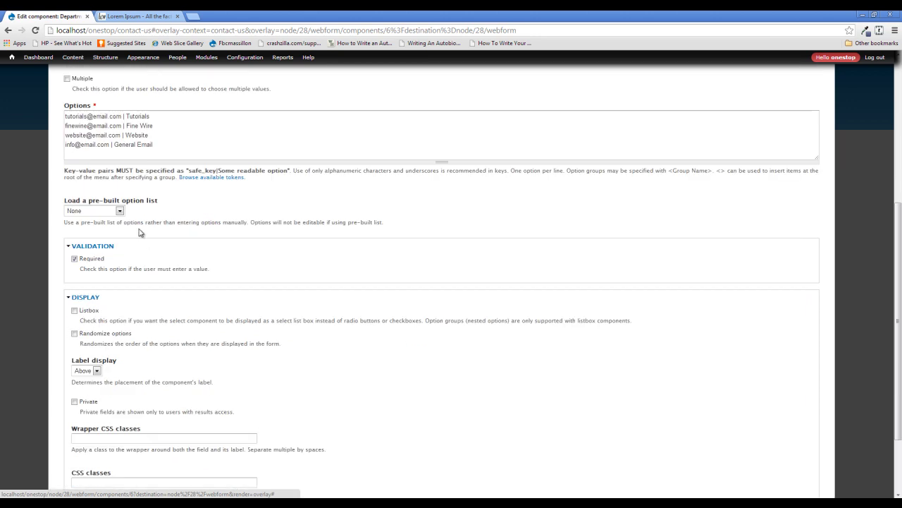
pyautogui.scroll(1, 139, 232)
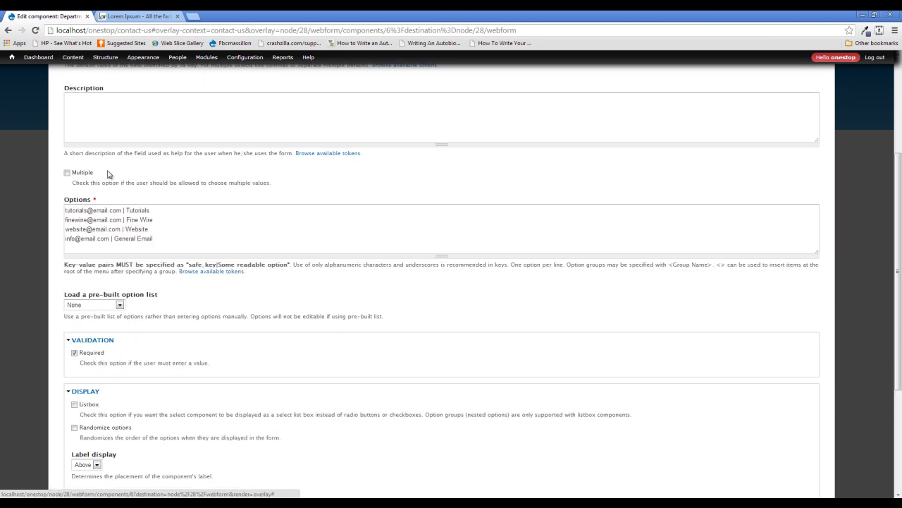
pyautogui.scroll(-2, 99, 282)
pyautogui.click(113, 455)
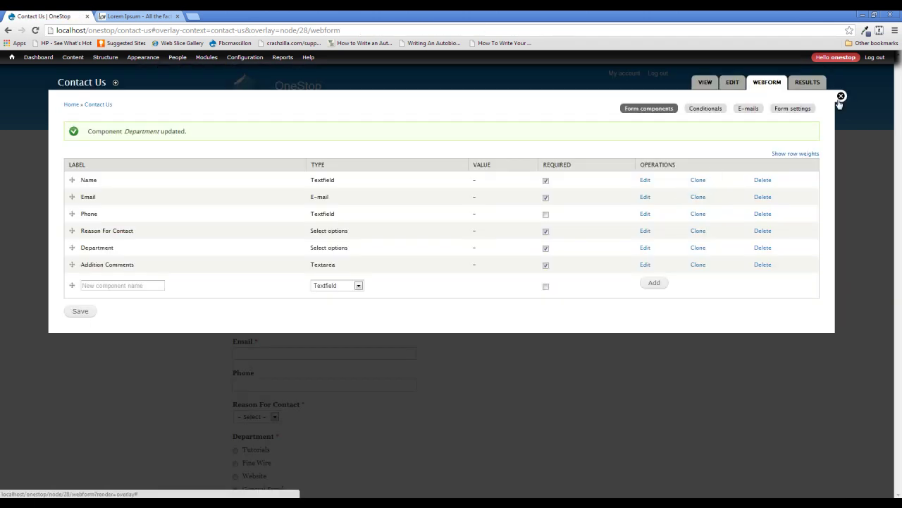
# Test selecting several Department options at once on the Contact Us page, and clear them all again
pyautogui.click(841, 98)
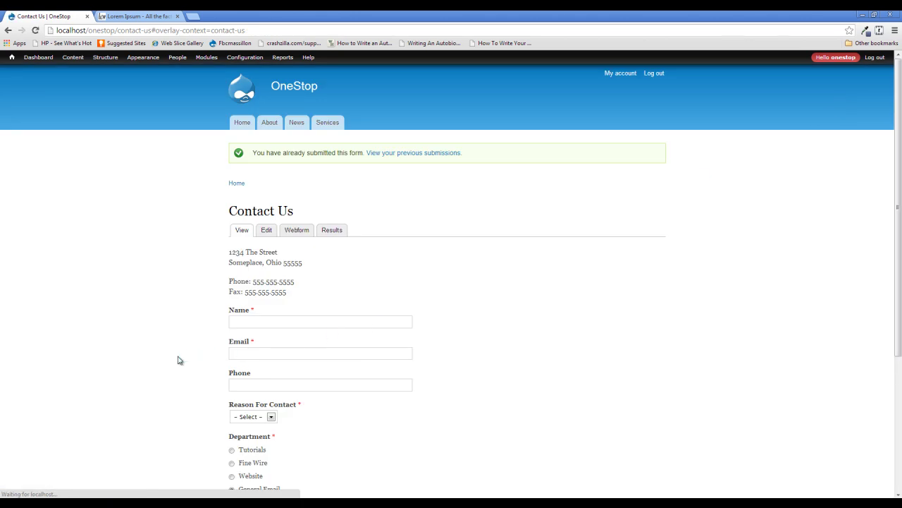
pyautogui.scroll(-3, 178, 358)
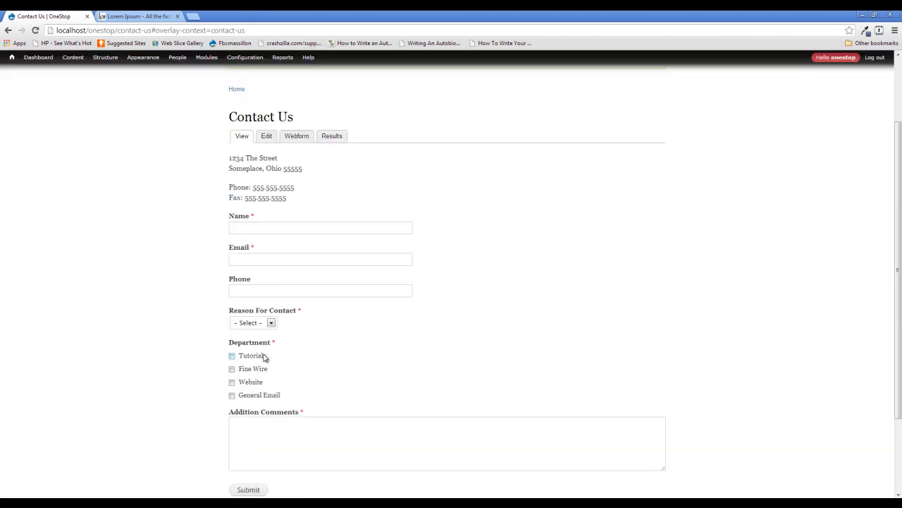
pyautogui.click(232, 356)
pyautogui.click(232, 382)
pyautogui.click(255, 371)
pyautogui.click(256, 396)
pyautogui.click(255, 382)
pyautogui.click(260, 361)
pyautogui.click(254, 369)
pyautogui.click(258, 396)
pyautogui.scroll(-2, 489, 377)
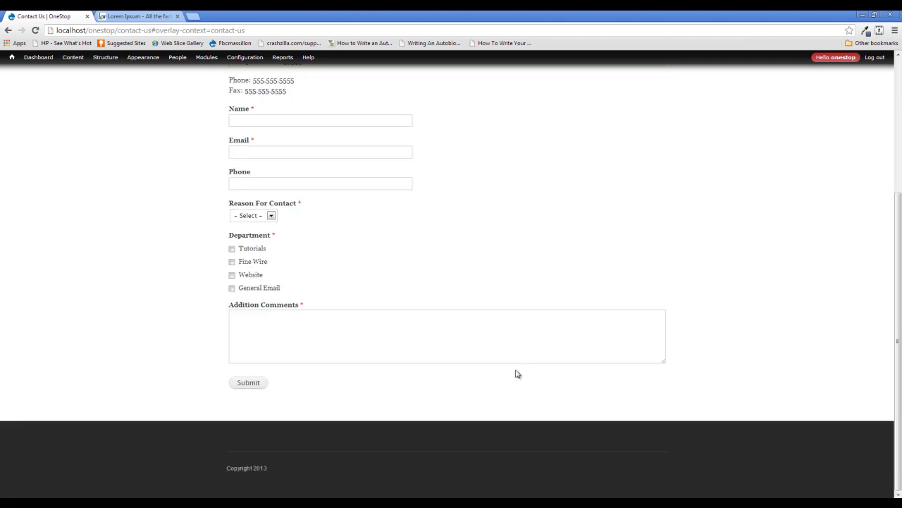
pyautogui.scroll(2, 451, 385)
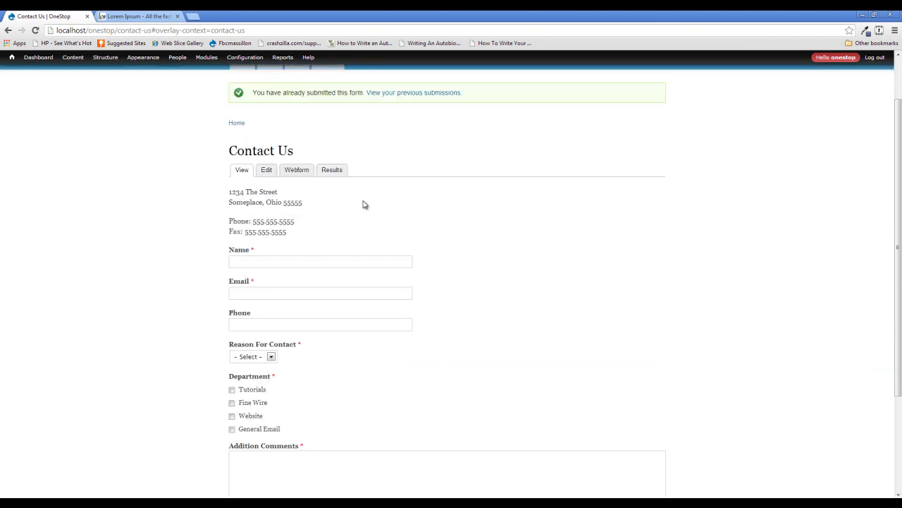
# Open the existing e-mail notification of the Contact Us webform for editing
pyautogui.click(300, 171)
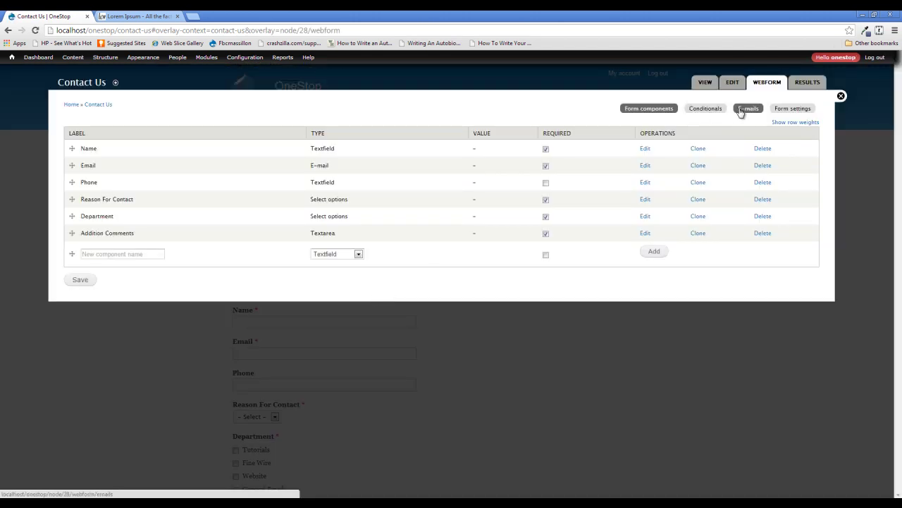
pyautogui.click(741, 110)
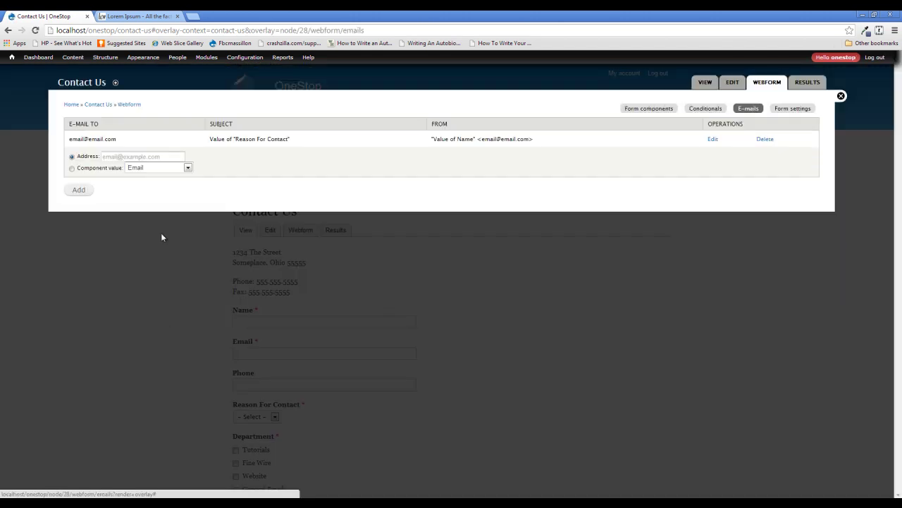
pyautogui.click(712, 141)
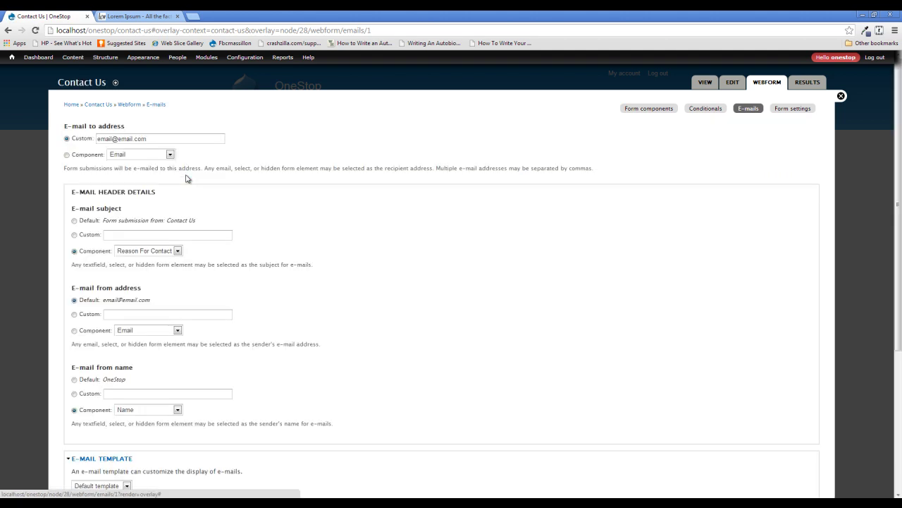
pyautogui.scroll(-3, 149, 194)
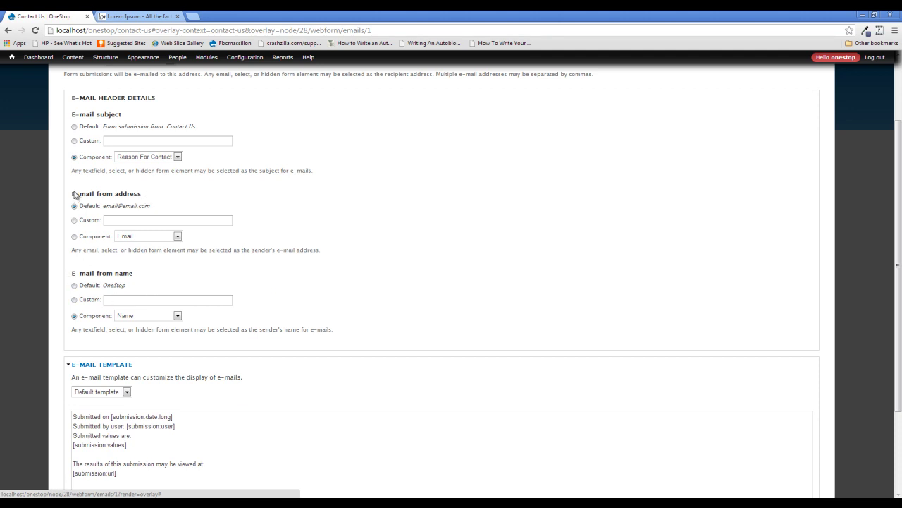
pyautogui.moveTo(70, 194); pyautogui.dragTo(152, 198)
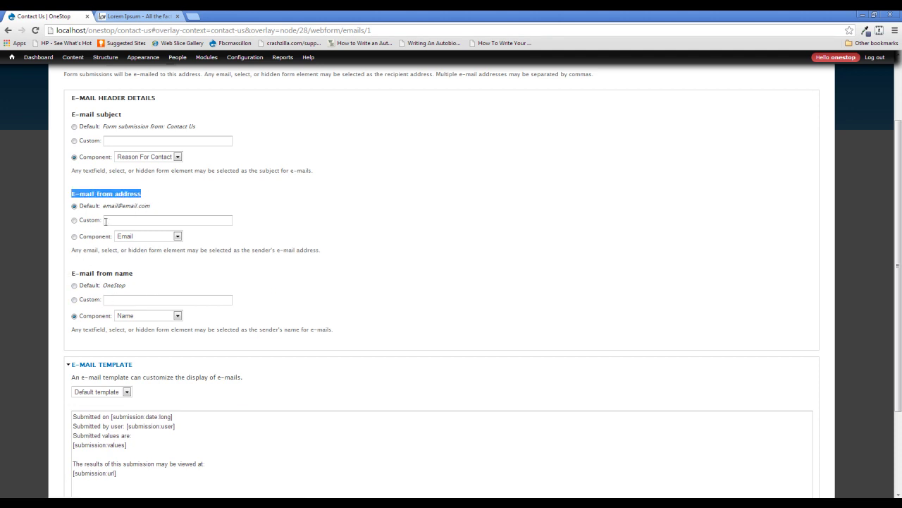
pyautogui.click(89, 237)
pyautogui.click(164, 237)
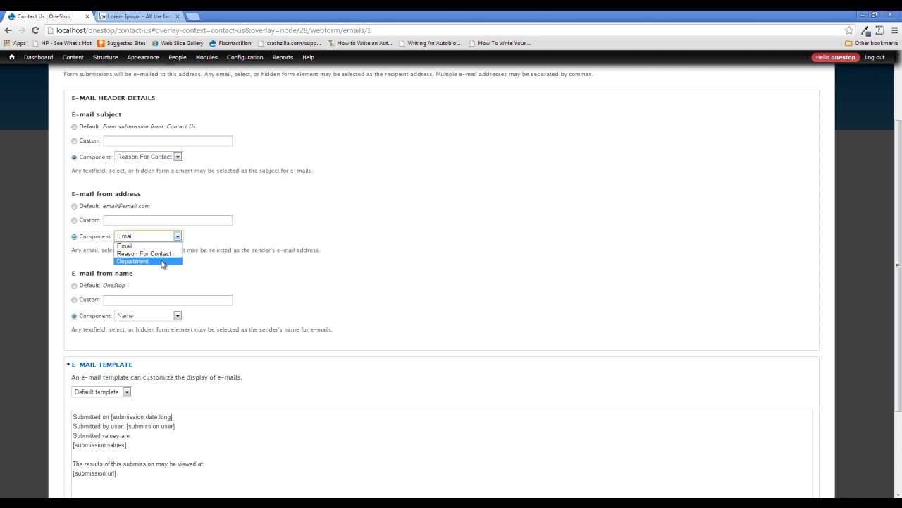
pyautogui.click(163, 263)
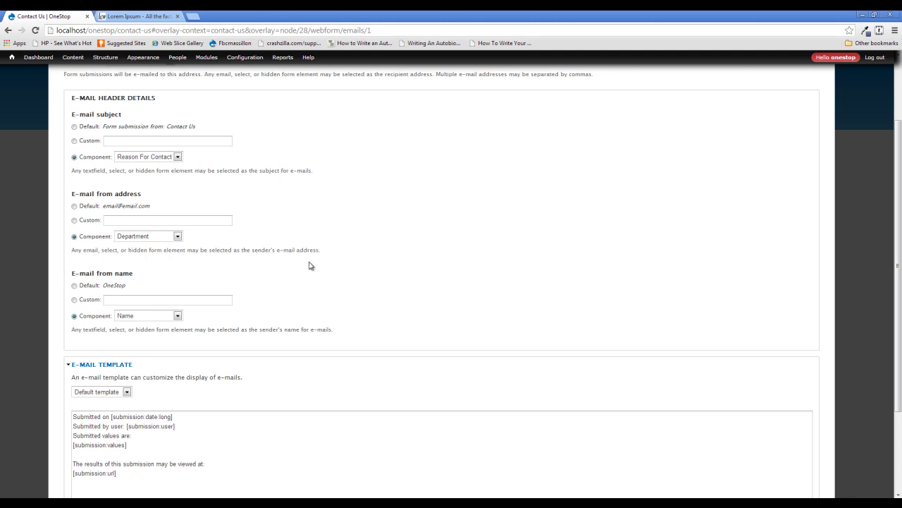
pyautogui.scroll(3, 177, 237)
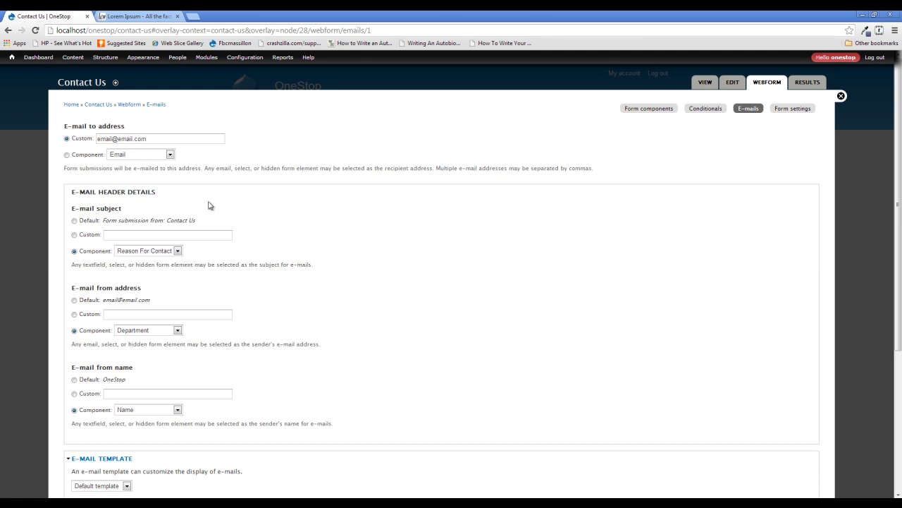
pyautogui.scroll(-2, 165, 231)
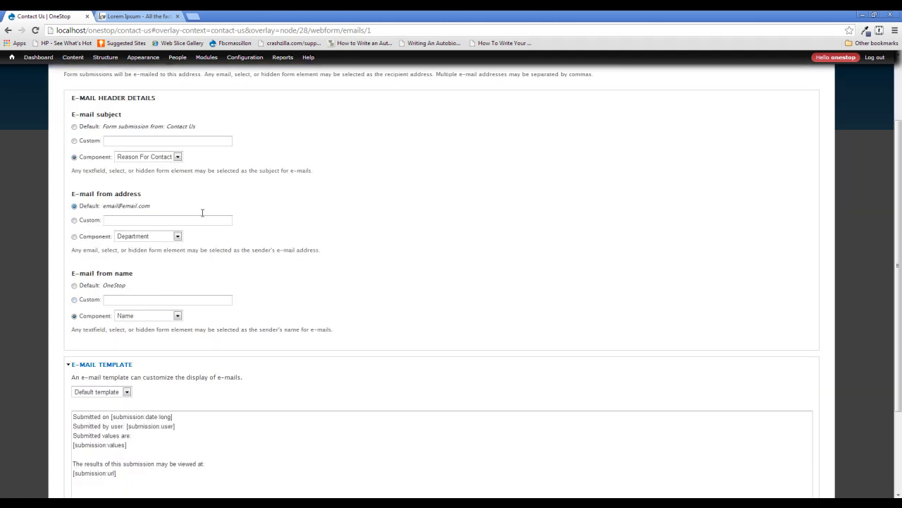
# Clear the custom recipient address and send the notification to the address from the Department component instead
pyautogui.scroll(2, 308, 268)
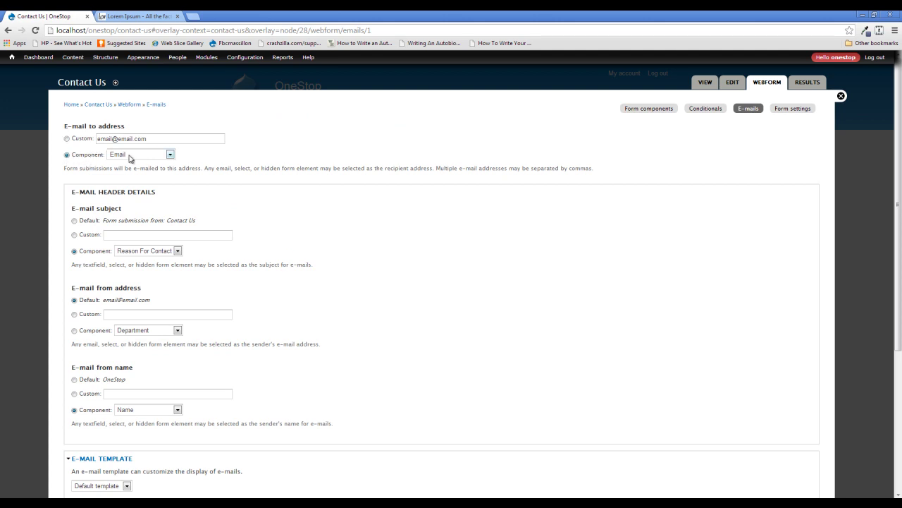
pyautogui.moveTo(173, 139); pyautogui.dragTo(58, 141)
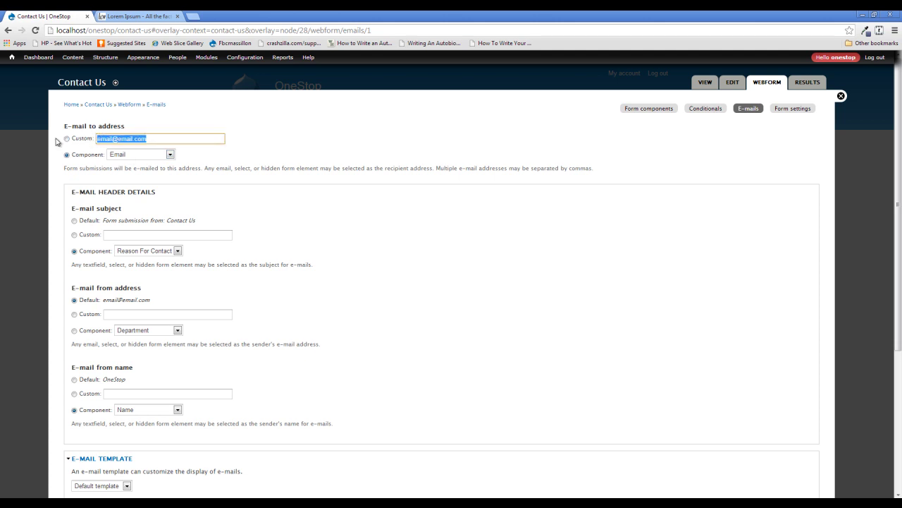
pyautogui.press('BackSpace')
pyautogui.click(279, 148)
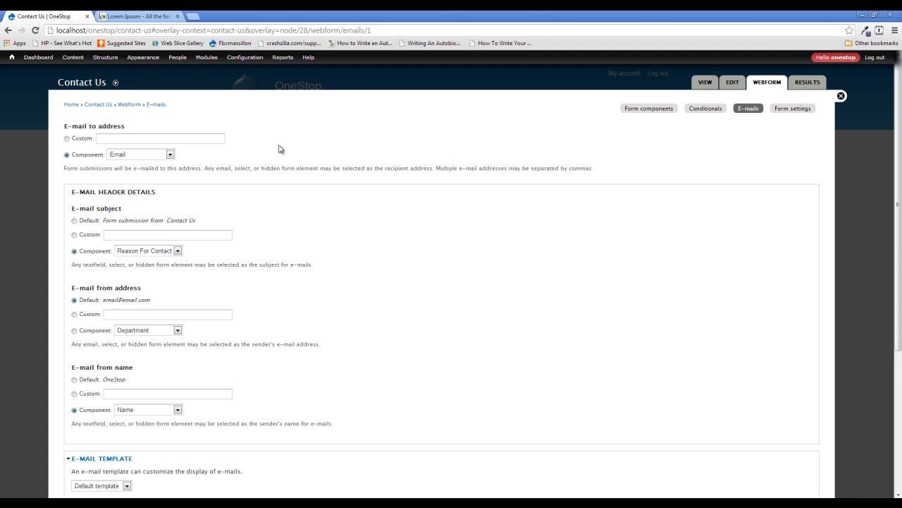
pyautogui.click(170, 155)
pyautogui.click(172, 179)
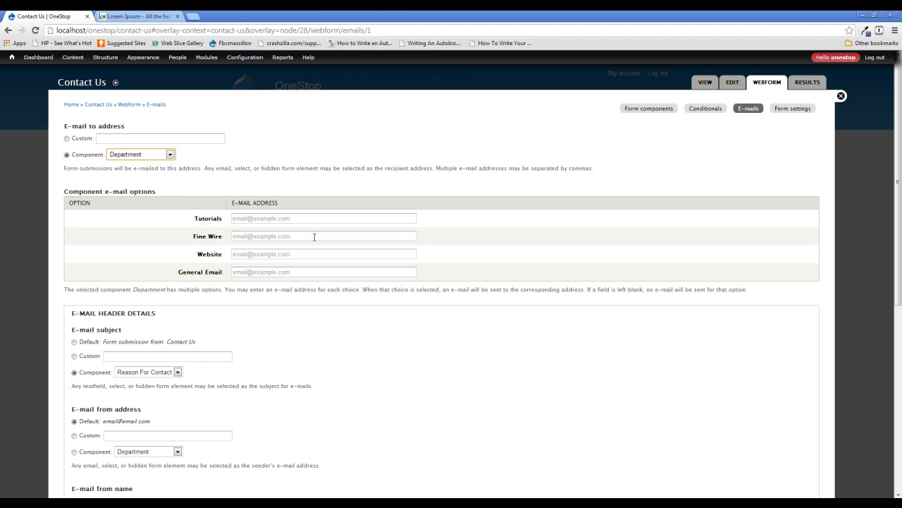
# Enter the recipient e-mail addresses for the Tutorials and Fine Wire options of the Department component
pyautogui.click(294, 220)
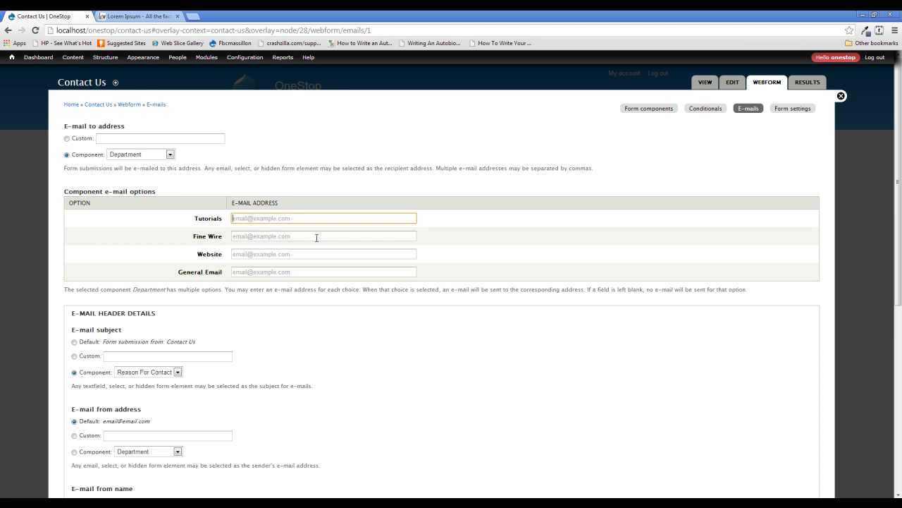
pyautogui.write('tutorials@email.com')
pyautogui.click(316, 238)
pyautogui.write('fine')
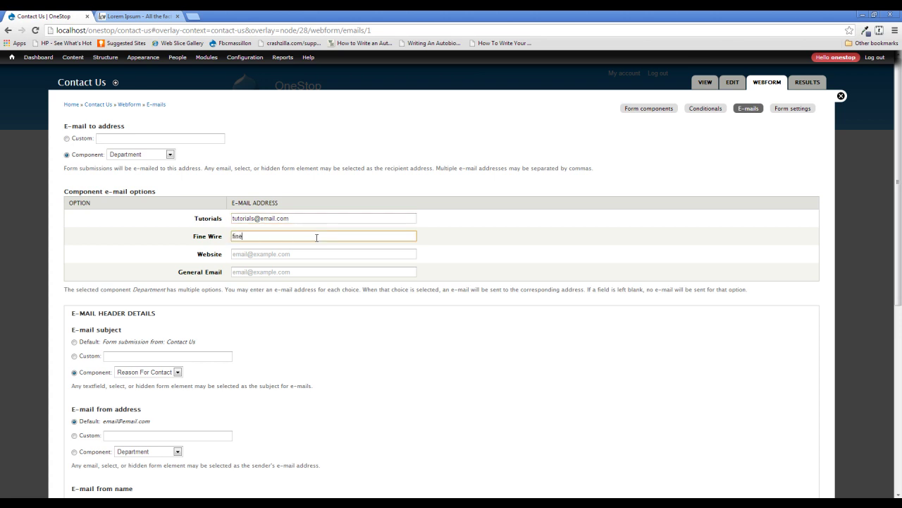
pyautogui.write('wine@email.com')
pyautogui.press('Tab')
# Enter the recipient e-mail addresses for the Website and General Email options, save the e-mail settings and return to the Contact Us page
pyautogui.write('web')
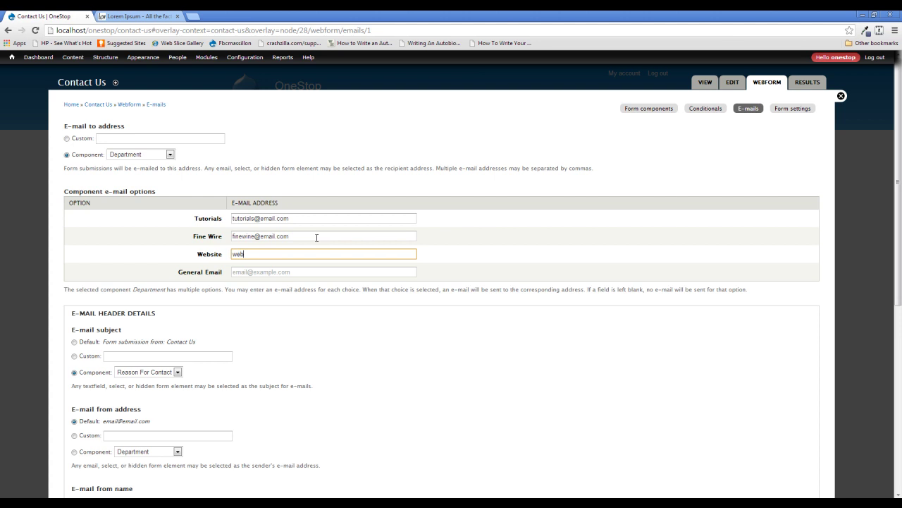
pyautogui.write('site@email.com')
pyautogui.press('Tab')
pyautogui.write('i')
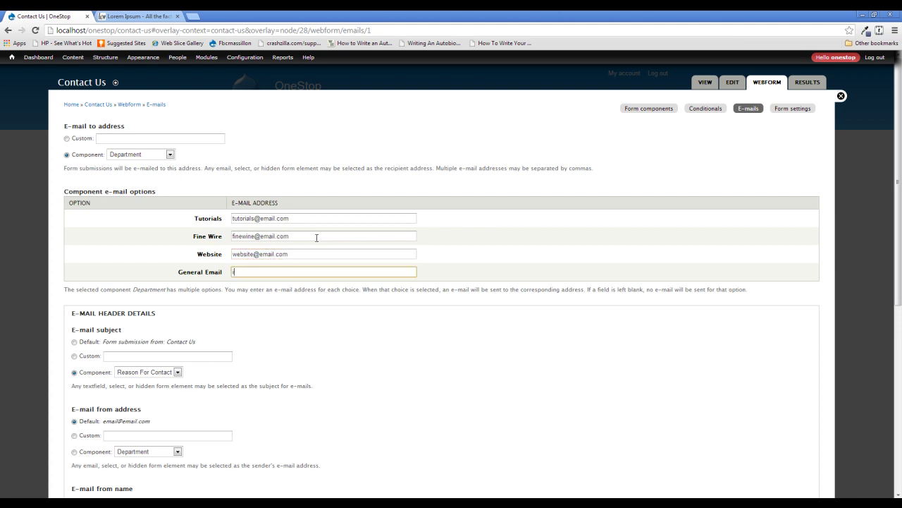
pyautogui.write('nfo@email.com')
pyautogui.click(461, 260)
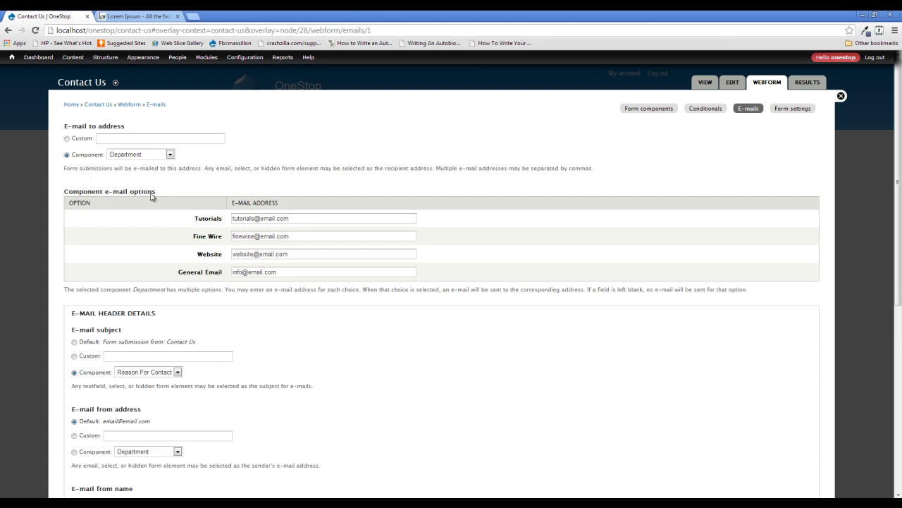
pyautogui.scroll(-5, 91, 181)
pyautogui.click(121, 459)
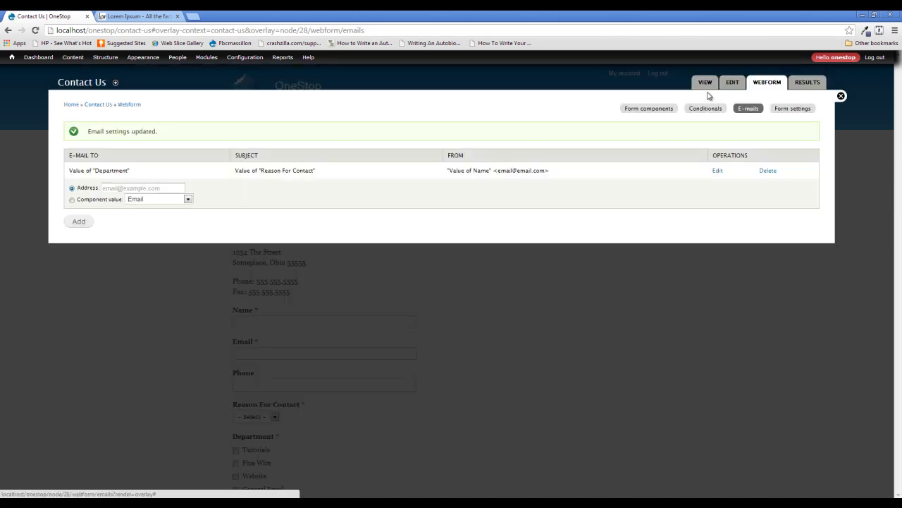
pyautogui.click(841, 96)
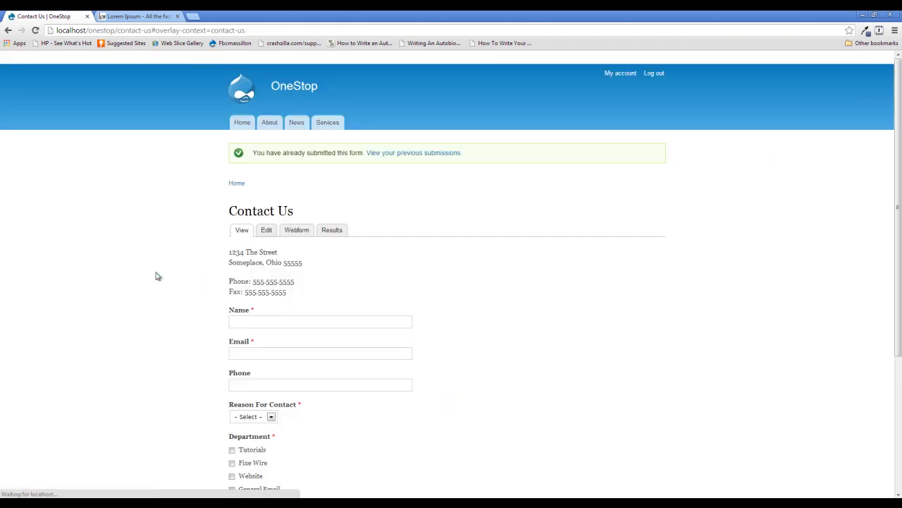
# Look over the Contact Us form, and review the Who We Are page in the About section
pyautogui.scroll(-1, 189, 265)
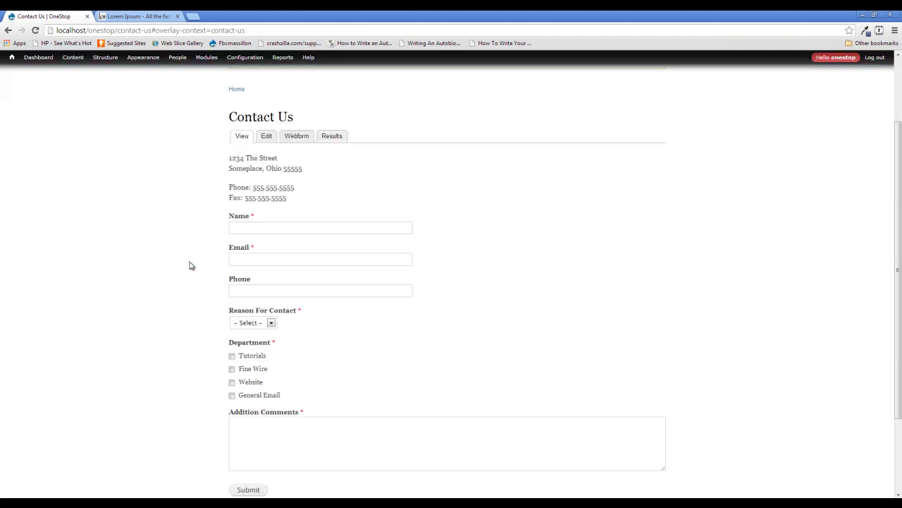
pyautogui.scroll(-1, 367, 388)
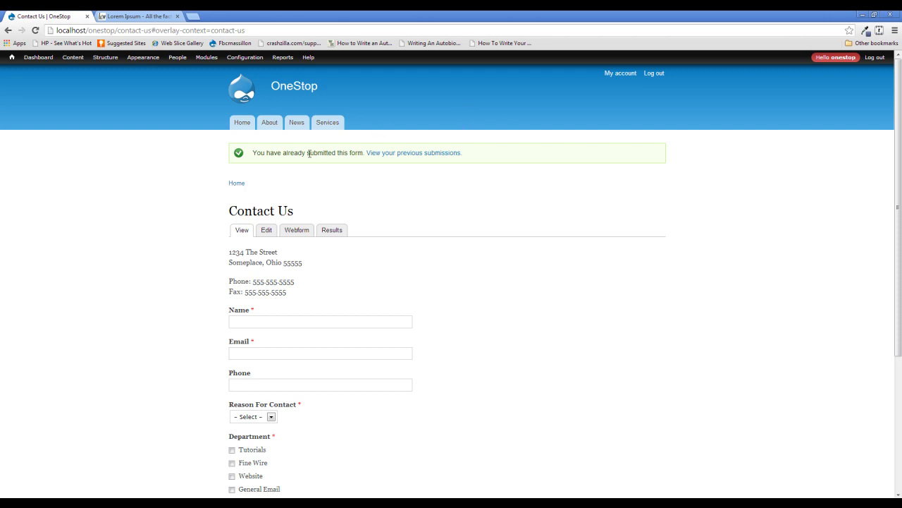
pyautogui.click(268, 127)
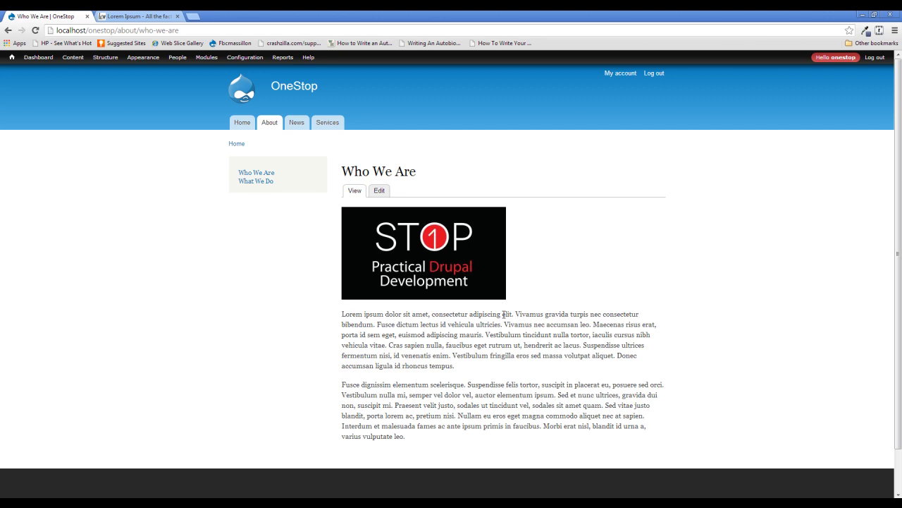
pyautogui.moveTo(238, 291); pyautogui.dragTo(219, 347)
pyautogui.click(216, 218)
pyautogui.moveTo(339, 172); pyautogui.dragTo(651, 432)
pyautogui.click(663, 370)
# Examine the webform functionality option in the About content type's settings, and leave them without saving
pyautogui.moveTo(105, 57)
pyautogui.moveTo(111, 81)
pyautogui.click(185, 90)
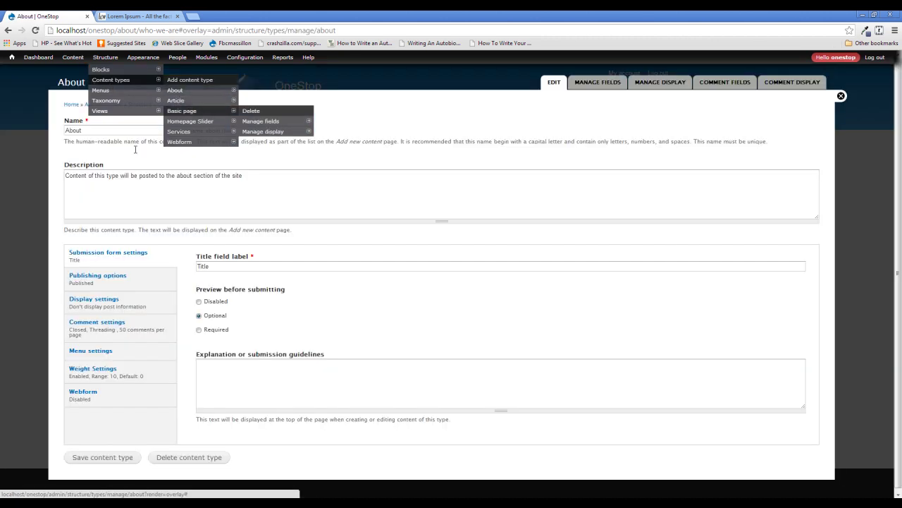
pyautogui.click(139, 400)
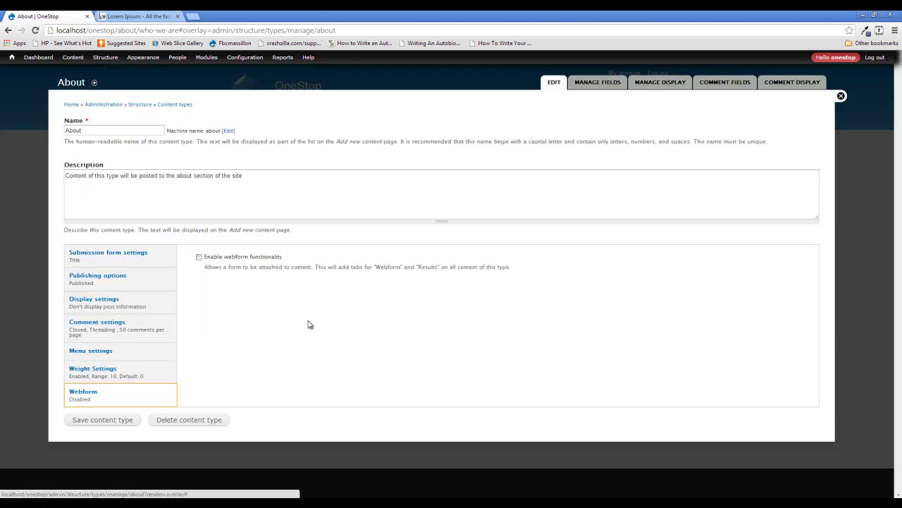
pyautogui.click(258, 257)
pyautogui.click(252, 258)
pyautogui.click(841, 96)
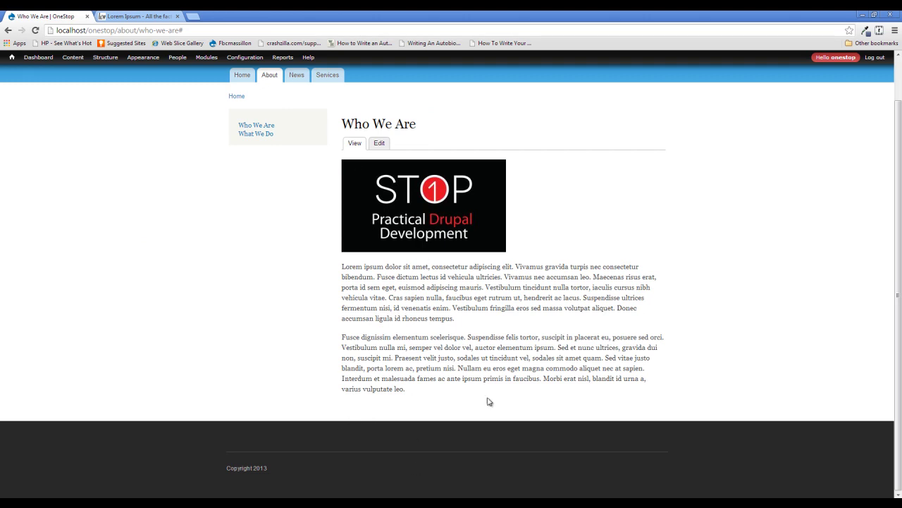
# Add a link titled Contact Us with the path contact-us to the main menu and save it
pyautogui.scroll(2, 363, 385)
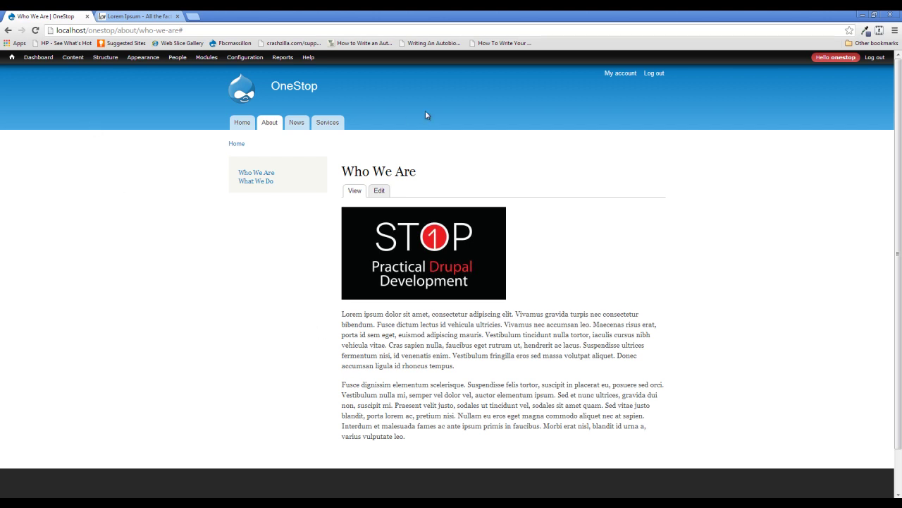
pyautogui.moveTo(105, 58)
pyautogui.moveTo(101, 91)
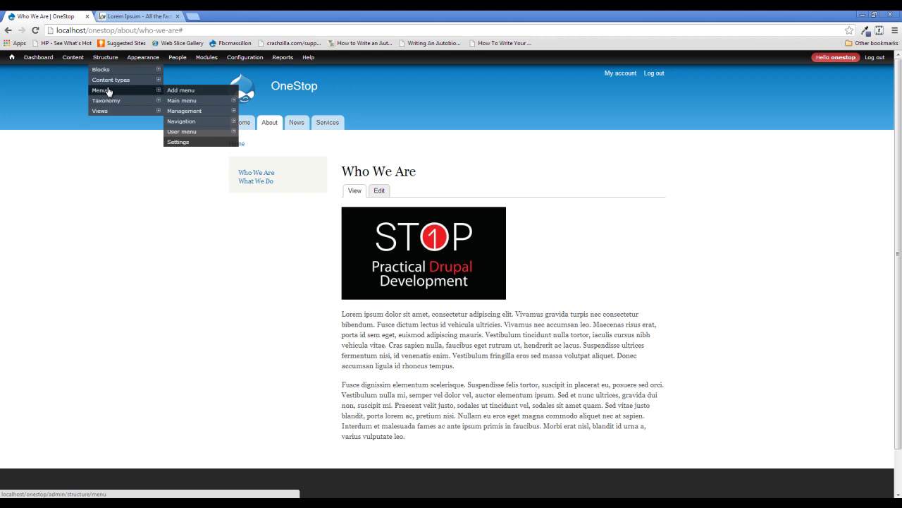
pyautogui.click(197, 102)
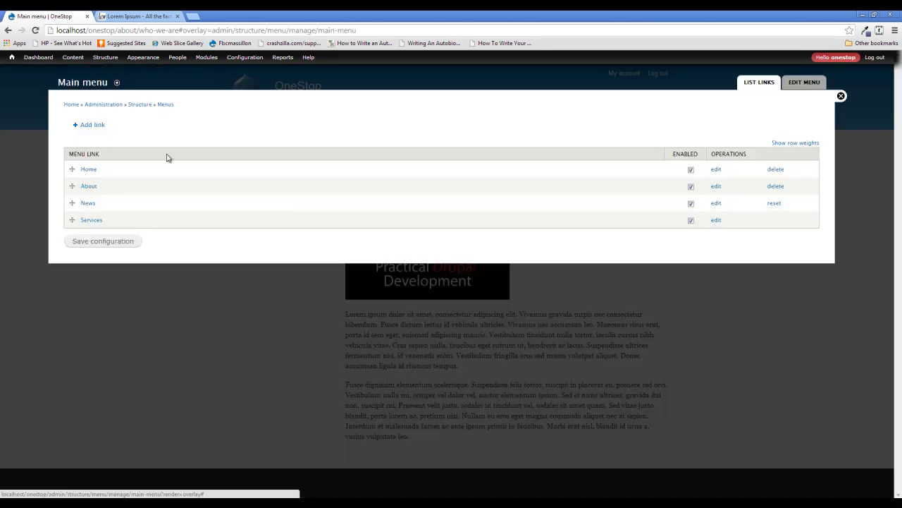
pyautogui.click(91, 126)
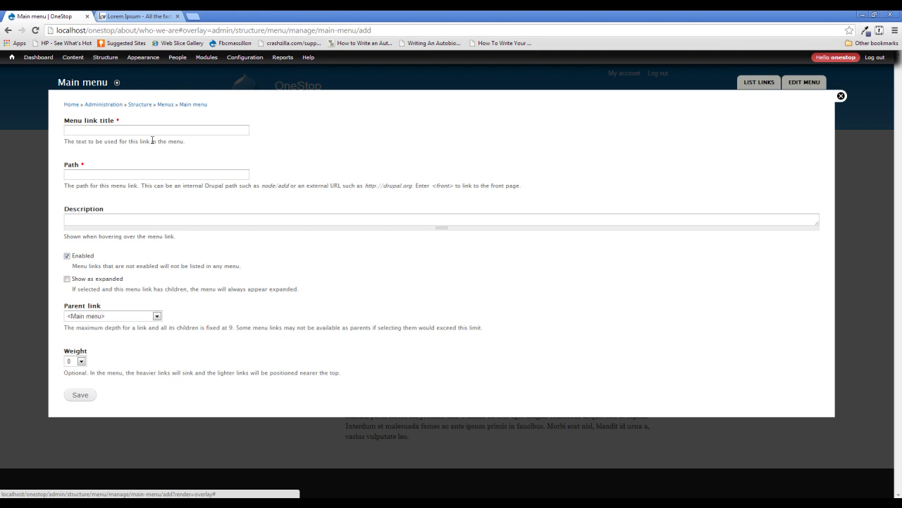
pyautogui.click(149, 131)
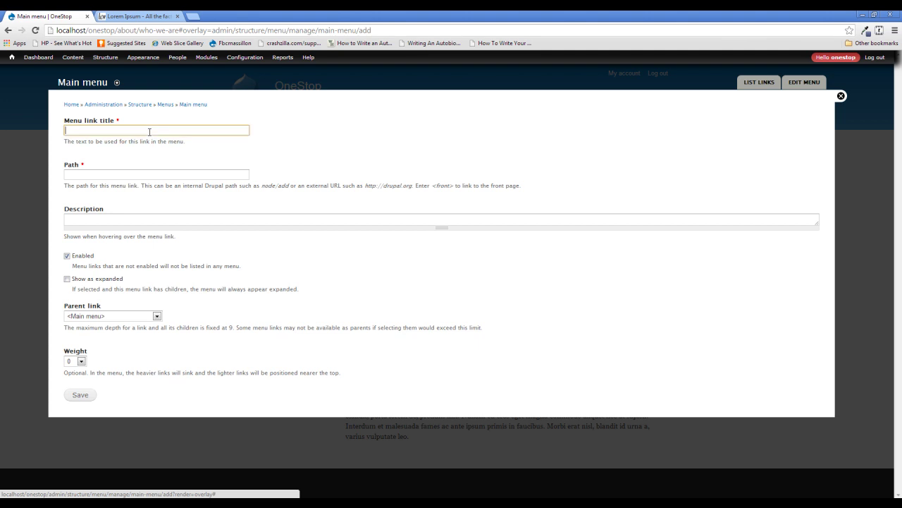
pyautogui.write('Contact Us')
pyautogui.press('Tab')
pyautogui.write('contact-us')
pyautogui.click(69, 398)
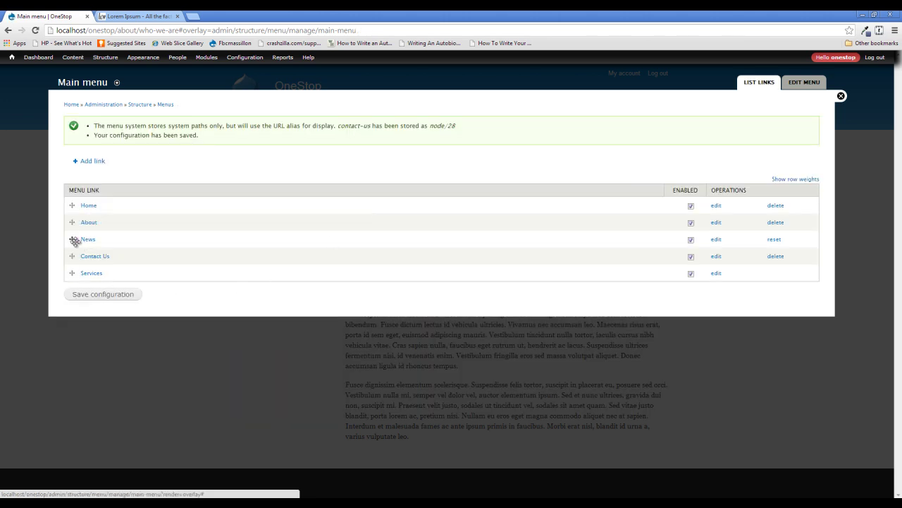
# Check the stored path of the Contact Us menu link and save the link as it is
pyautogui.click(713, 258)
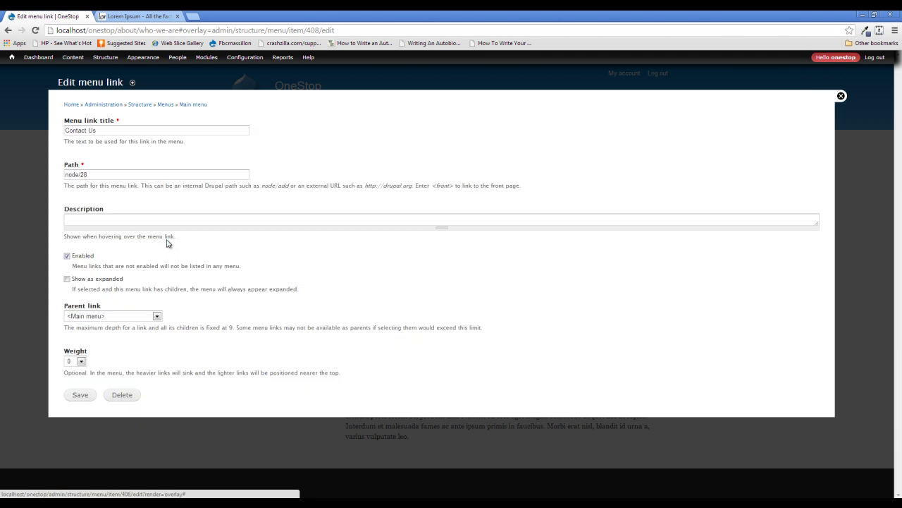
pyautogui.moveTo(88, 174); pyautogui.dragTo(62, 175)
pyautogui.click(311, 170)
pyautogui.click(80, 394)
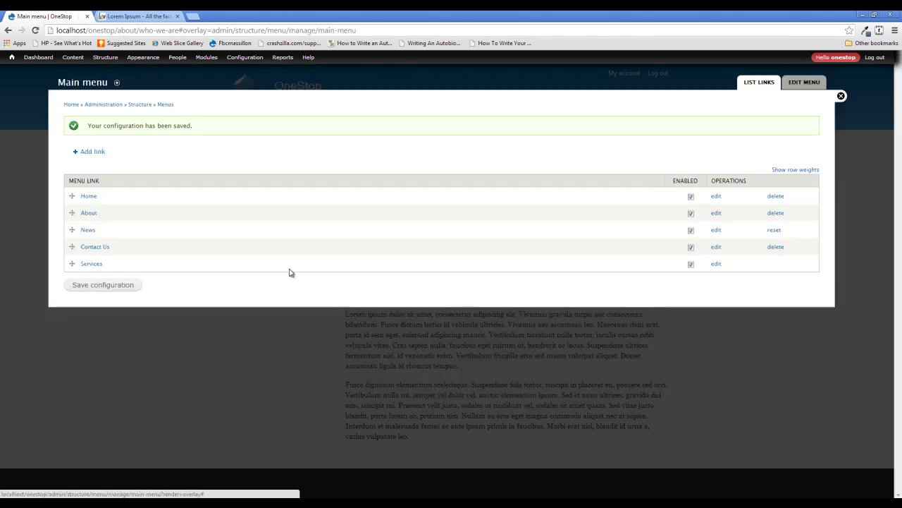
# Move the Contact Us link below Services in the main menu and save the configuration
pyautogui.moveTo(72, 246); pyautogui.dragTo(71, 266)
pyautogui.click(99, 311)
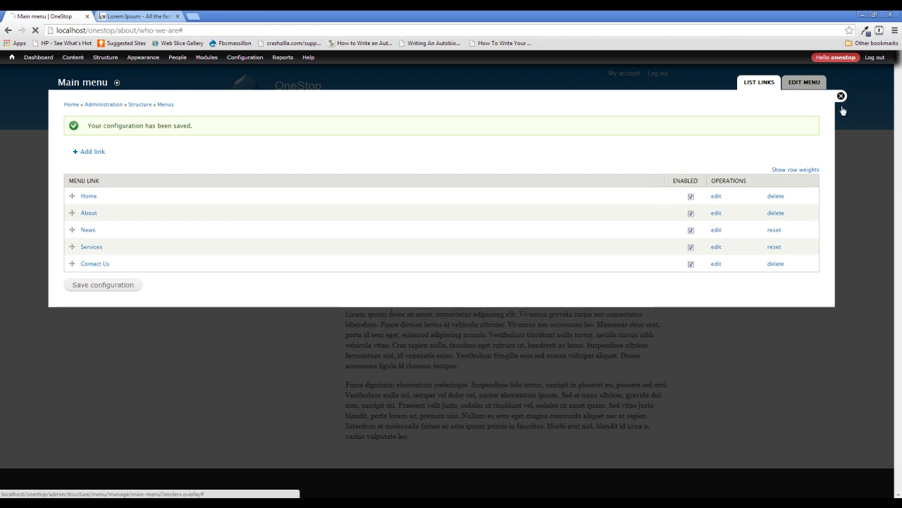
# Make the Contact Us webform available as a block in its advanced form settings and save the configuration
pyautogui.click(841, 96)
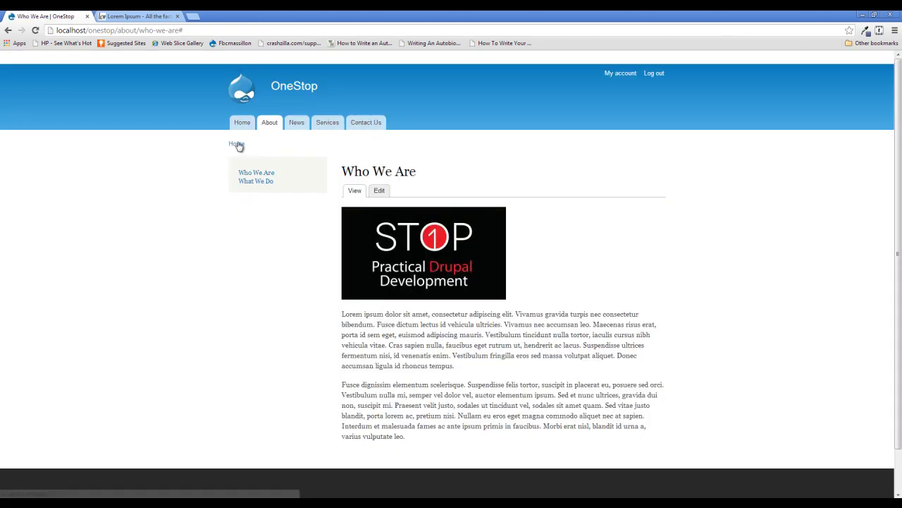
pyautogui.click(359, 126)
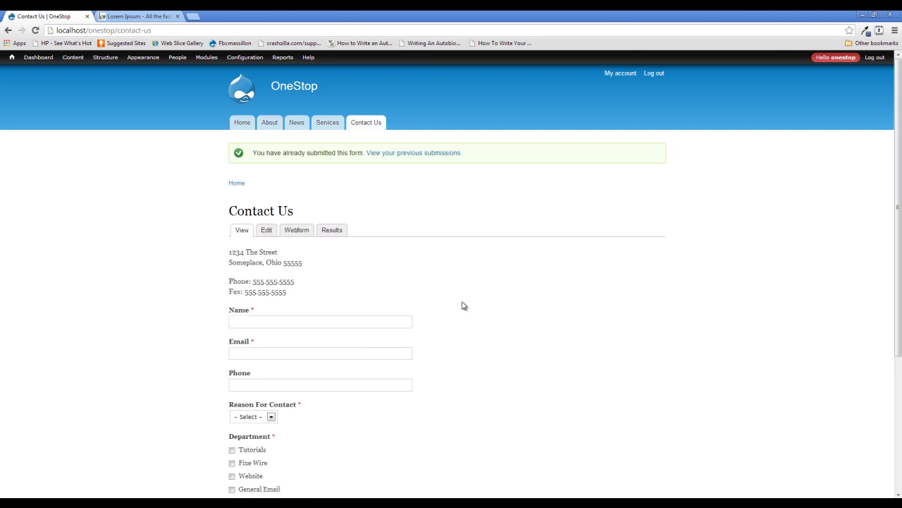
pyautogui.click(295, 232)
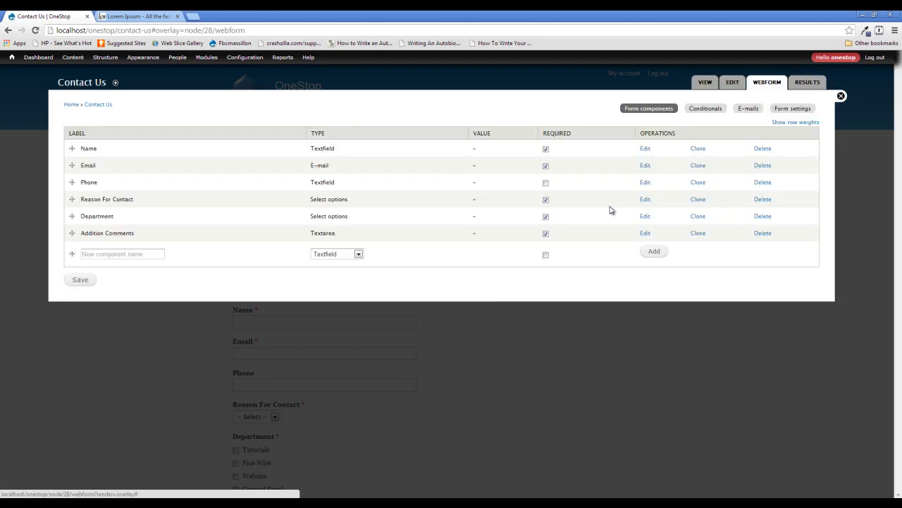
pyautogui.click(800, 109)
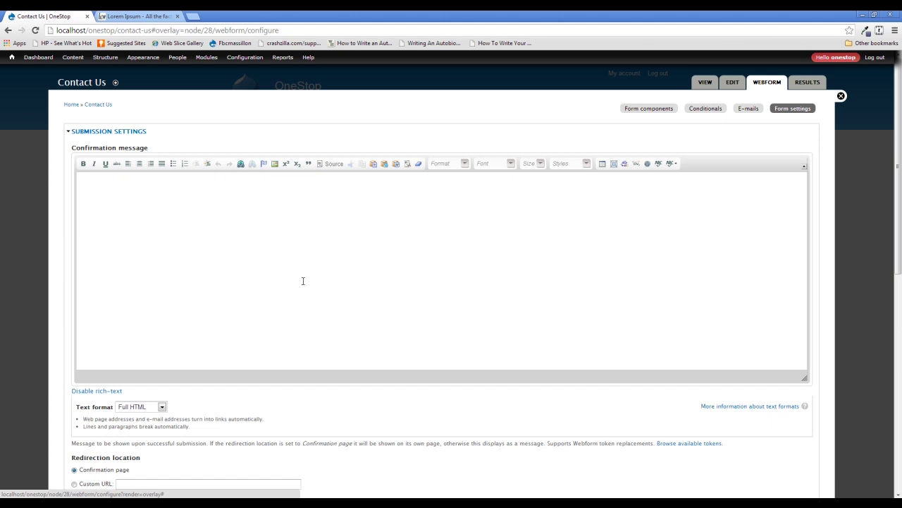
pyautogui.scroll(-2, 303, 281)
pyautogui.scroll(2, 305, 281)
pyautogui.click(111, 133)
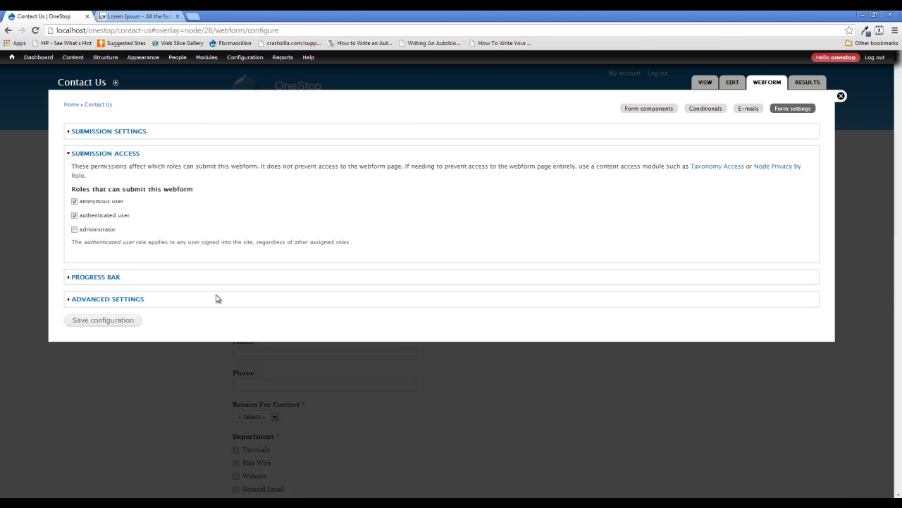
pyautogui.click(119, 154)
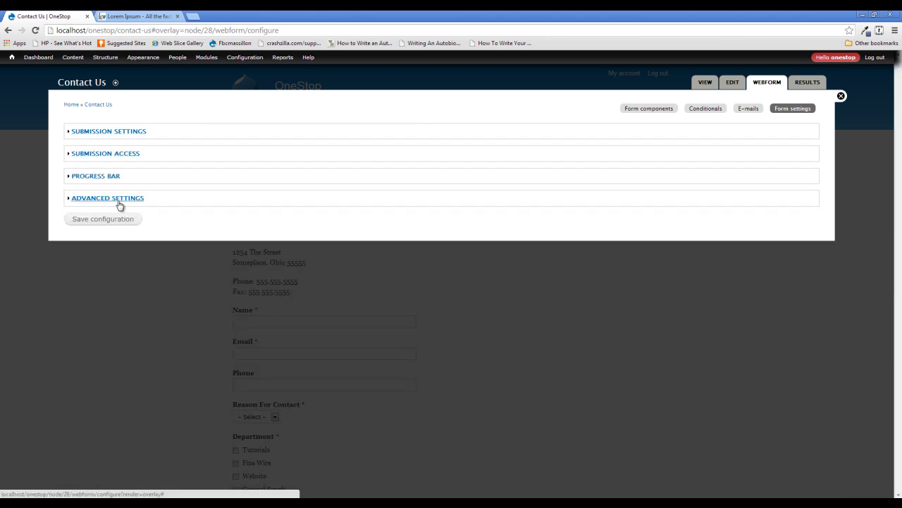
pyautogui.click(118, 201)
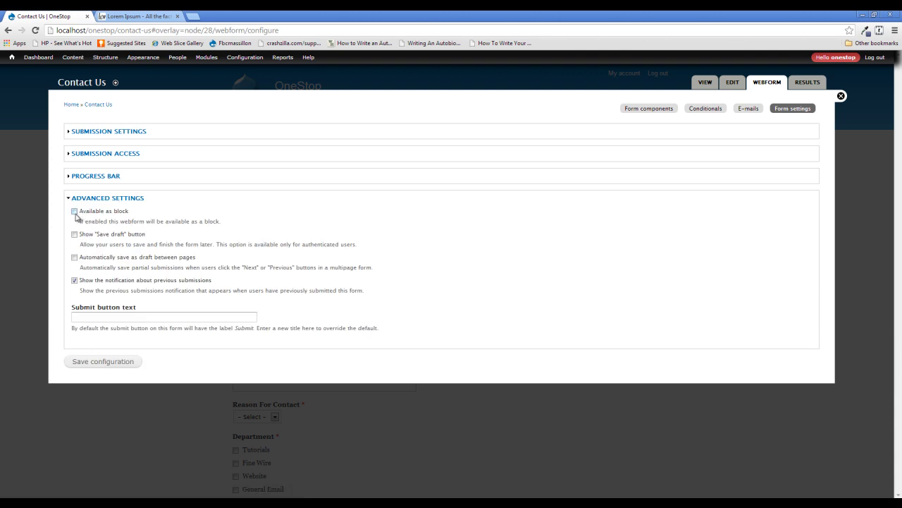
pyautogui.click(97, 368)
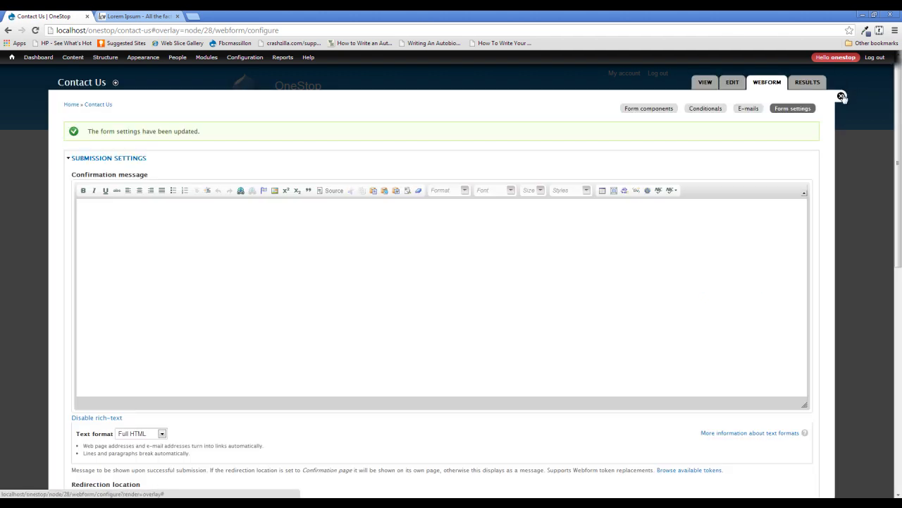
pyautogui.click(841, 96)
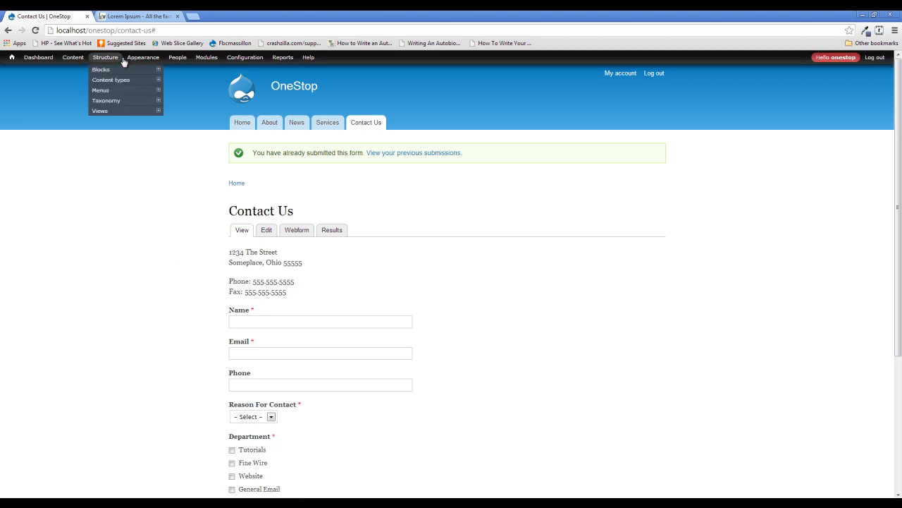
# Assign the Webform: Contact Us block to the Sidebar first region and save the blocks
pyautogui.click(113, 68)
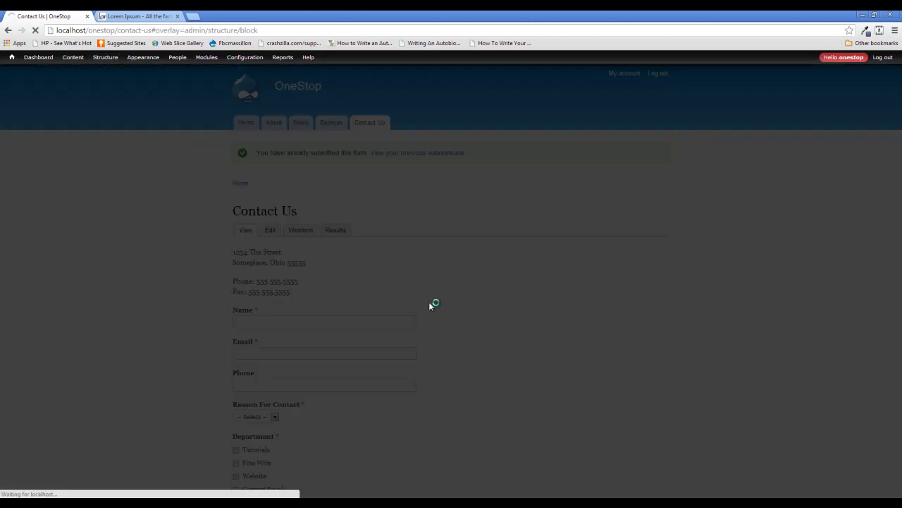
pyautogui.scroll(-10, 427, 317)
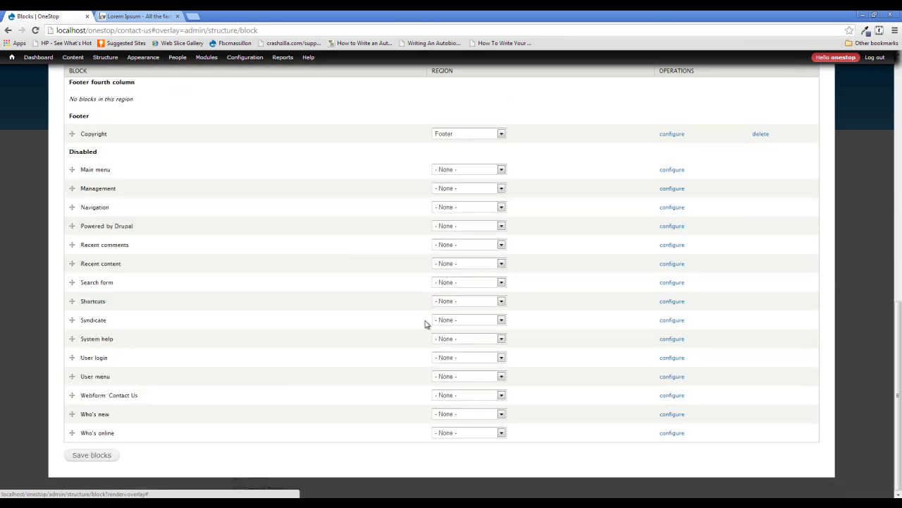
pyautogui.moveTo(79, 395); pyautogui.dragTo(252, 403)
pyautogui.click(272, 399)
pyautogui.click(453, 396)
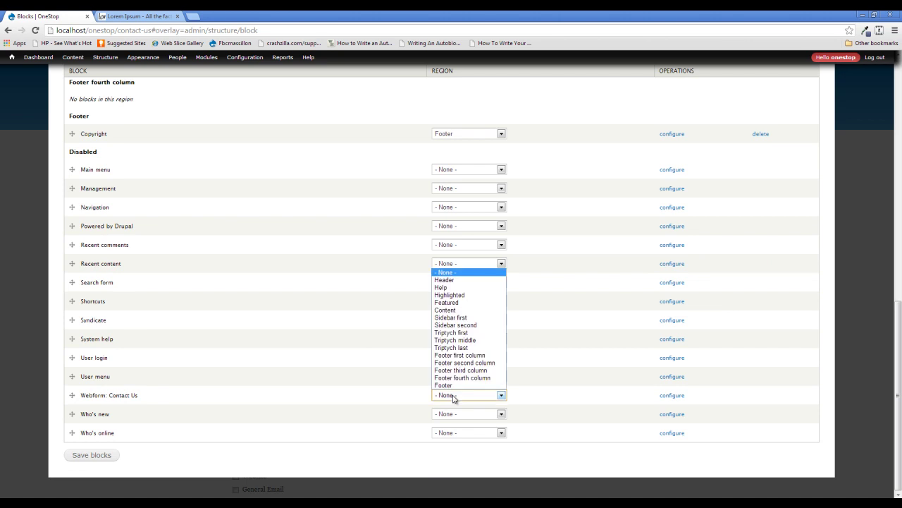
pyautogui.click(465, 318)
pyautogui.click(104, 456)
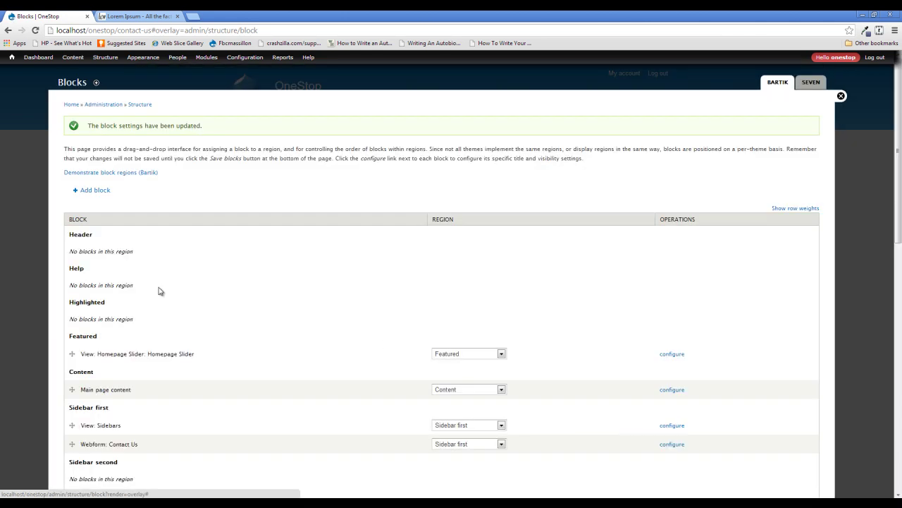
# Restrict the Webform: Contact Us block to only the listed pages matching about/* and save the block
pyautogui.scroll(-2, 99, 275)
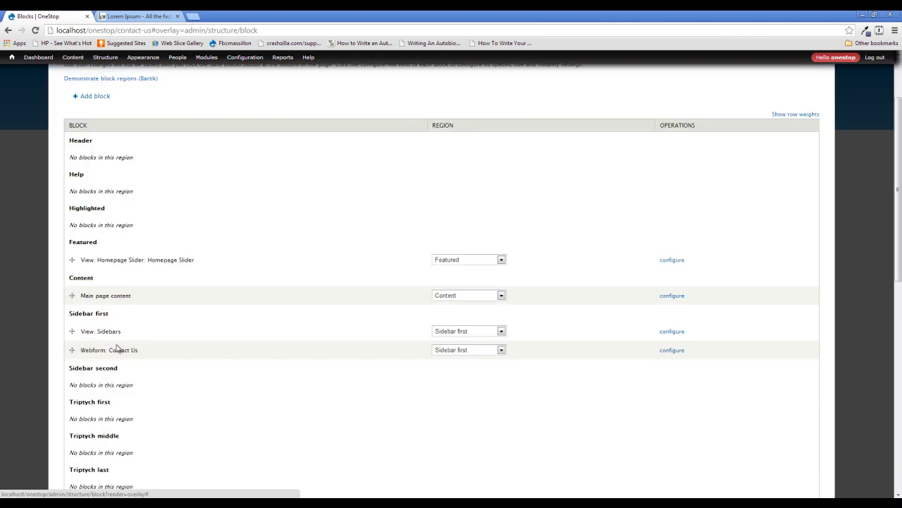
pyautogui.click(664, 352)
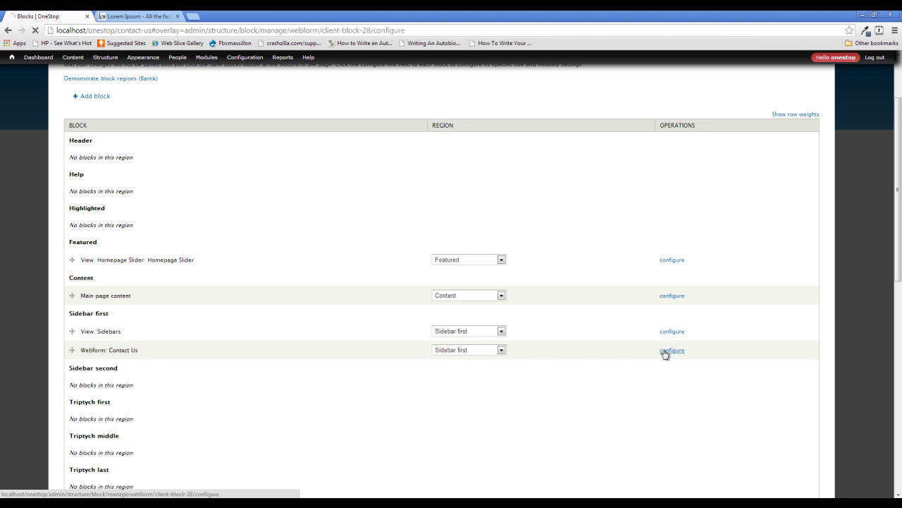
pyautogui.scroll(-3, 212, 466)
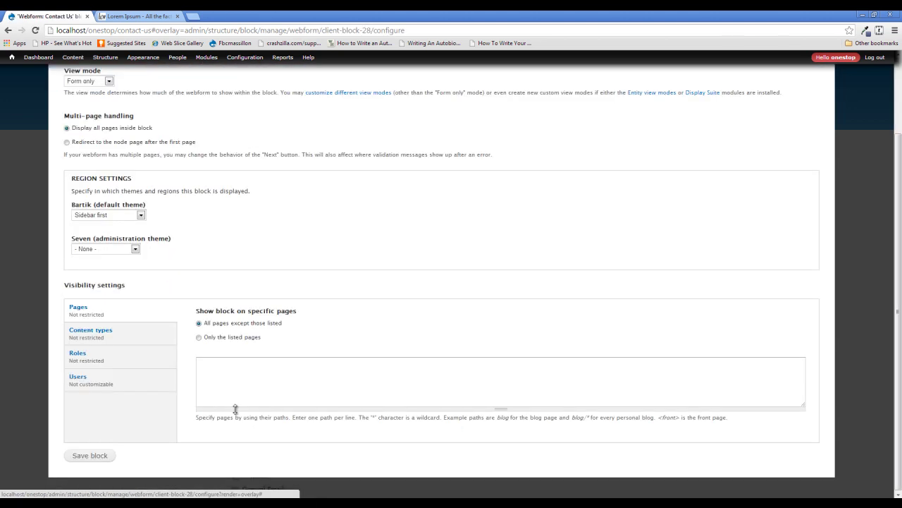
pyautogui.click(245, 340)
pyautogui.click(244, 373)
pyautogui.write('about/*')
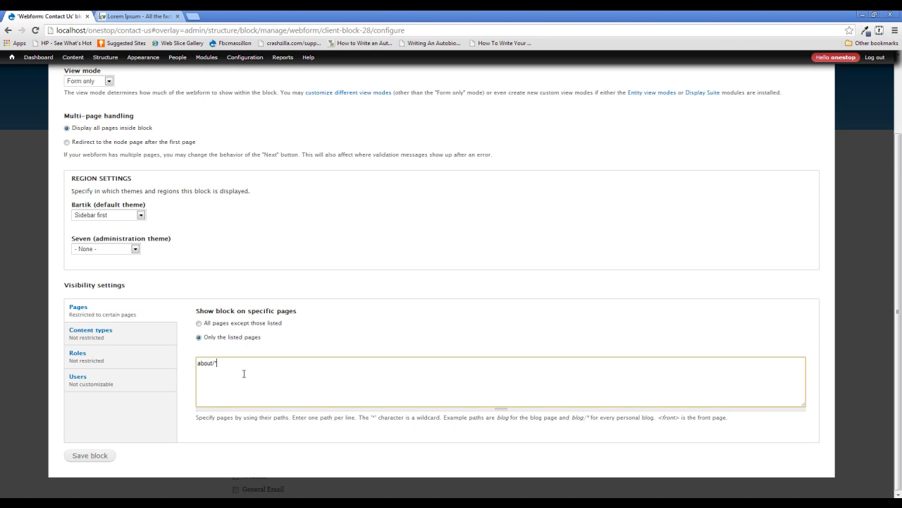
pyautogui.click(73, 457)
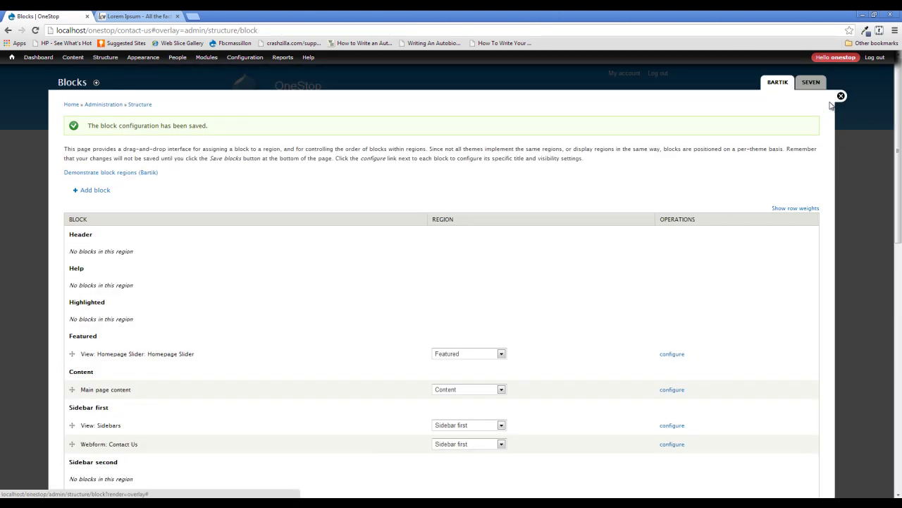
pyautogui.click(841, 95)
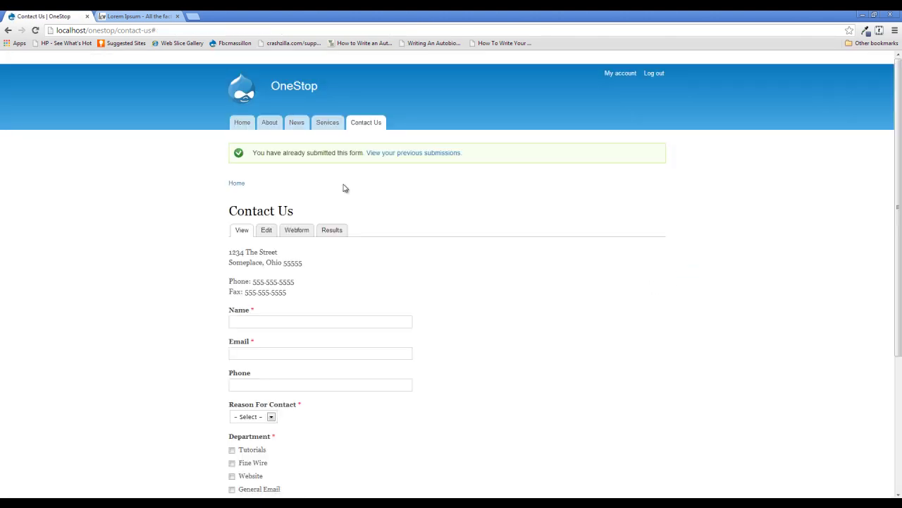
# Examine the Contact Us form block in the sidebar of the About section's Who We Are page
pyautogui.click(271, 127)
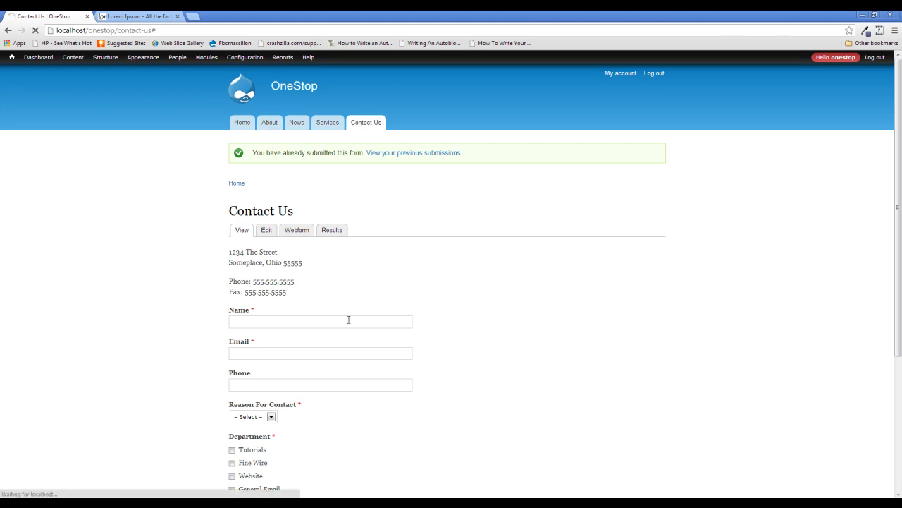
pyautogui.scroll(-3, 307, 199)
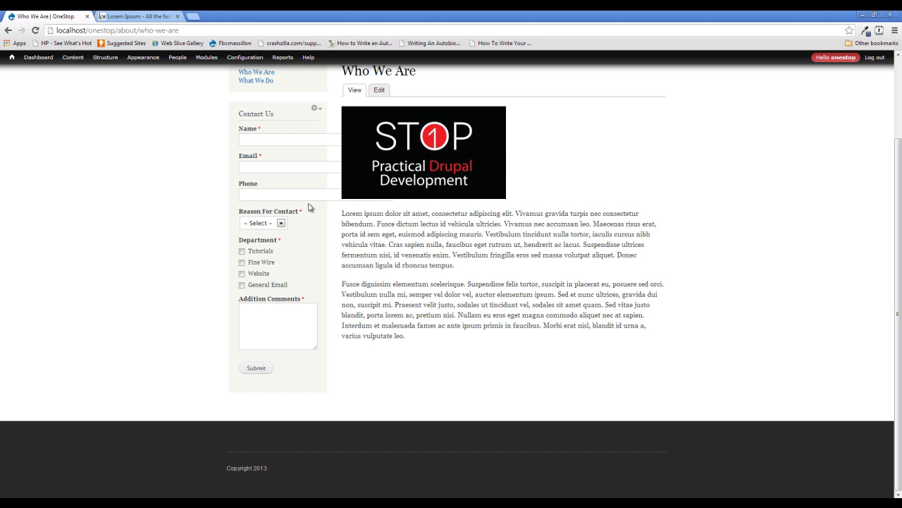
pyautogui.scroll(3, 306, 218)
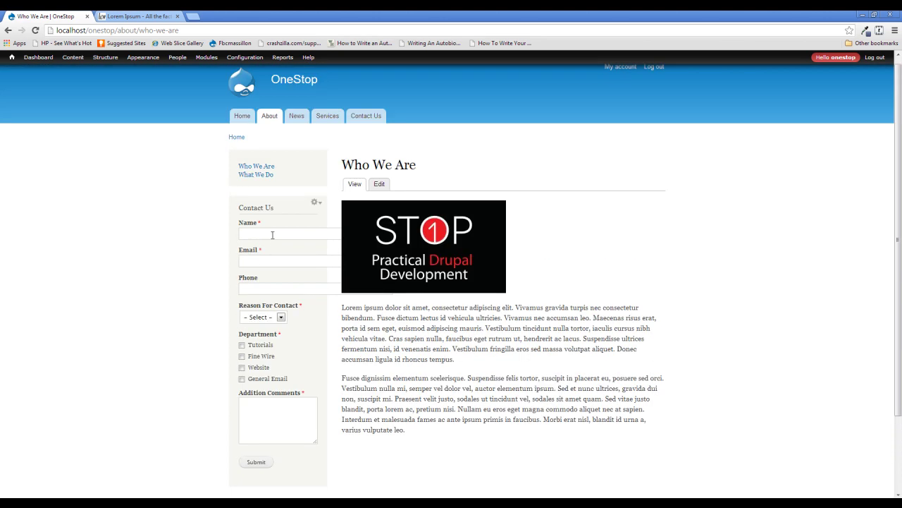
pyautogui.click(277, 233)
pyautogui.click(177, 251)
pyautogui.scroll(-3, 237, 279)
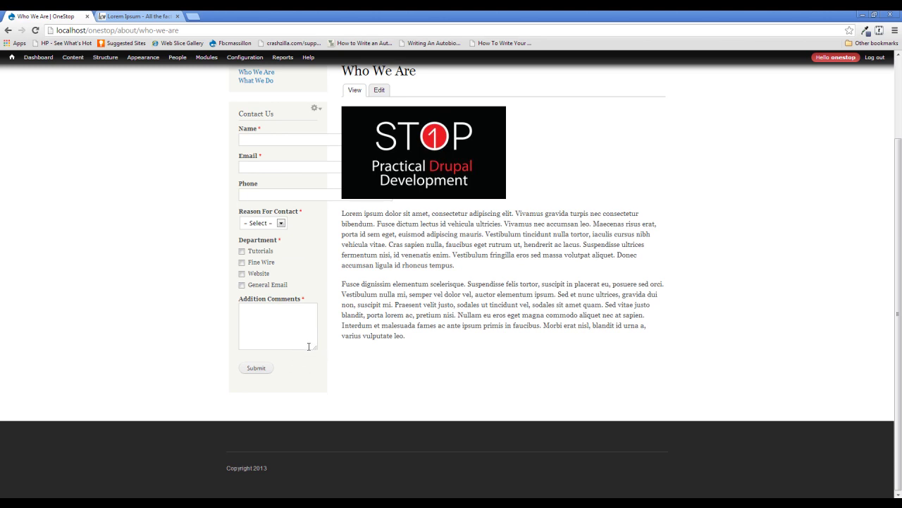
pyautogui.moveTo(314, 352); pyautogui.dragTo(318, 359)
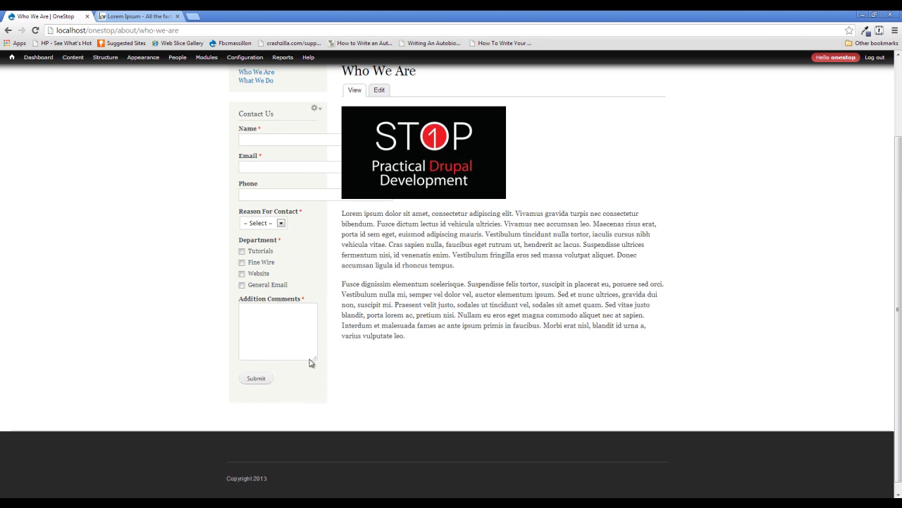
pyautogui.scroll(3, 281, 351)
pyautogui.scroll(1, 281, 351)
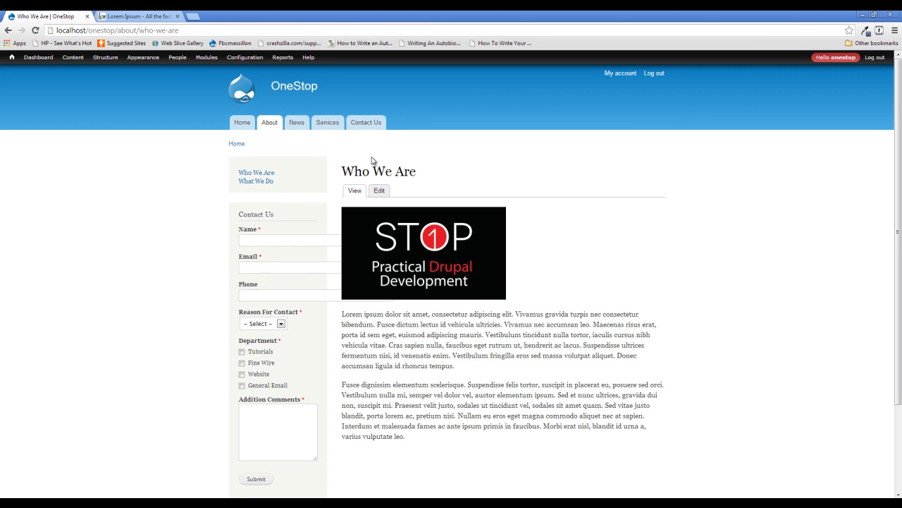
# Compare the full Contact Us page with the sidebar version of the form on the Who We Are page
pyautogui.click(366, 122)
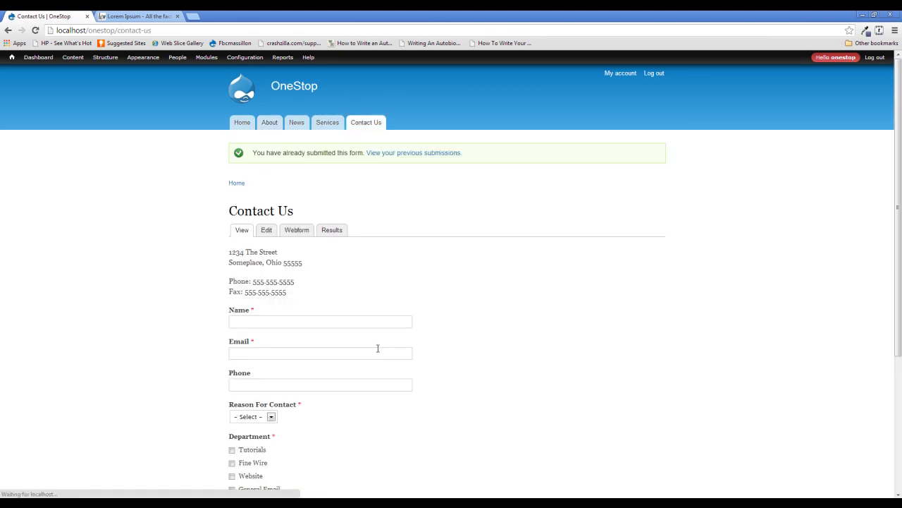
pyautogui.scroll(-1, 339, 149)
pyautogui.scroll(1, 335, 138)
pyautogui.click(271, 122)
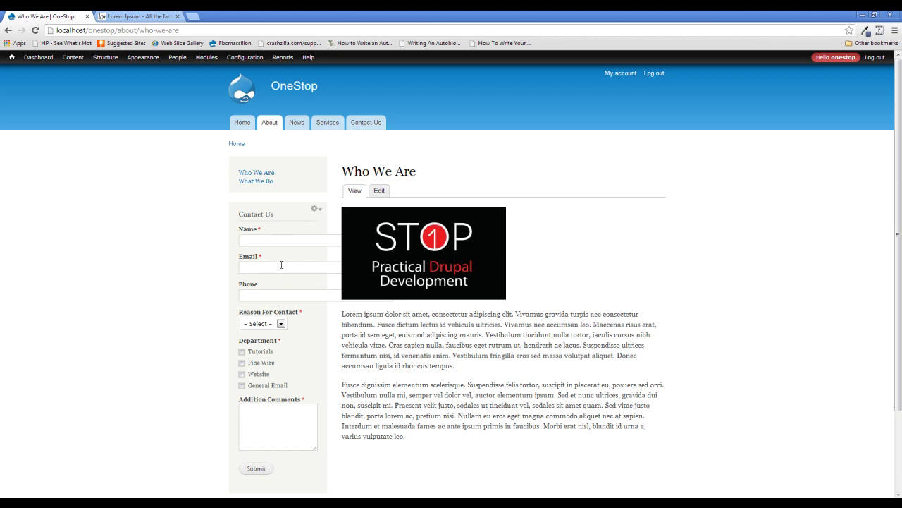
pyautogui.scroll(-3, 289, 308)
pyautogui.scroll(3, 611, 131)
pyautogui.moveTo(272, 231); pyautogui.dragTo(240, 231)
pyautogui.click(224, 253)
pyautogui.click(265, 267)
pyautogui.click(189, 265)
pyautogui.scroll(-3, 212, 305)
pyautogui.scroll(3, 494, 212)
# Create a new webform titled Newsletter Signup and save it
pyautogui.moveTo(81, 62)
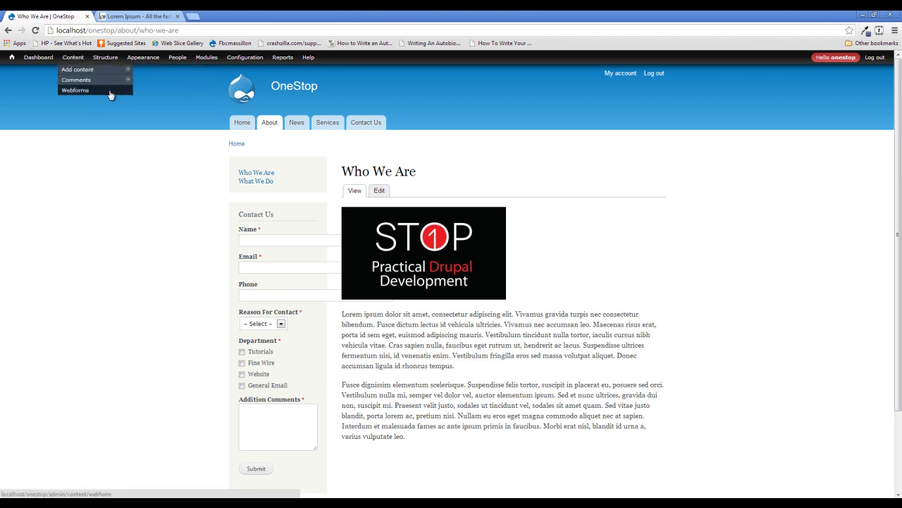
pyautogui.click(148, 121)
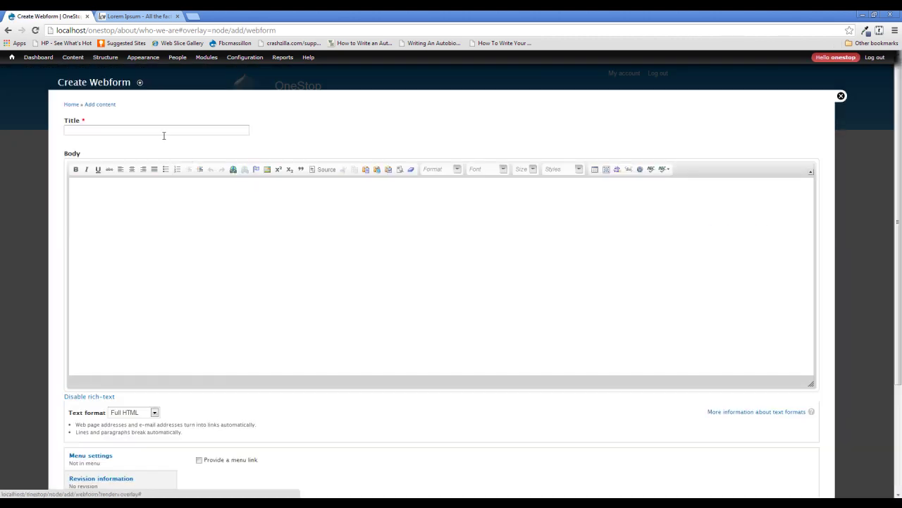
pyautogui.click(163, 134)
pyautogui.write('Newsletter Signup')
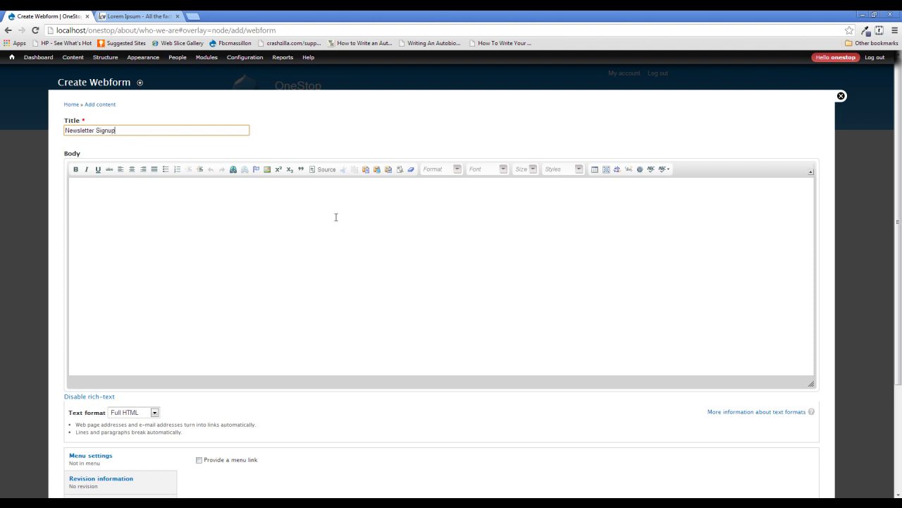
pyautogui.scroll(-2, 306, 262)
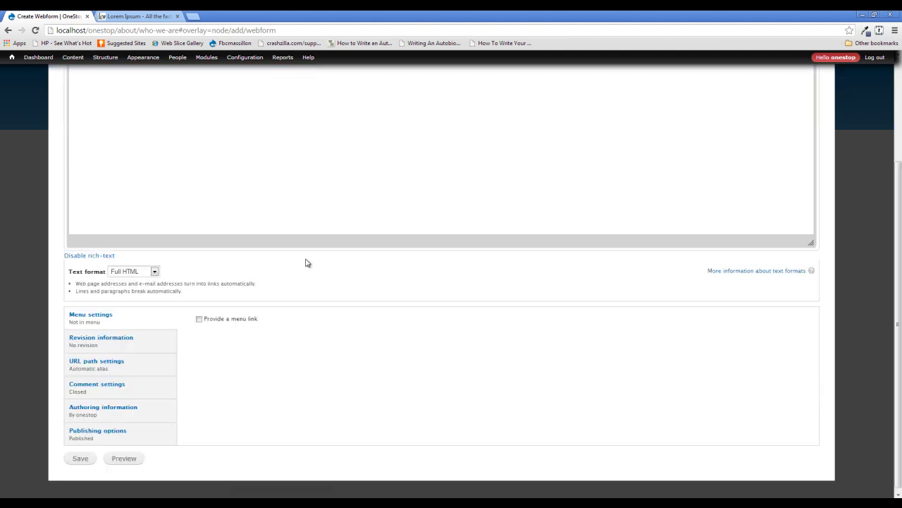
pyautogui.click(78, 459)
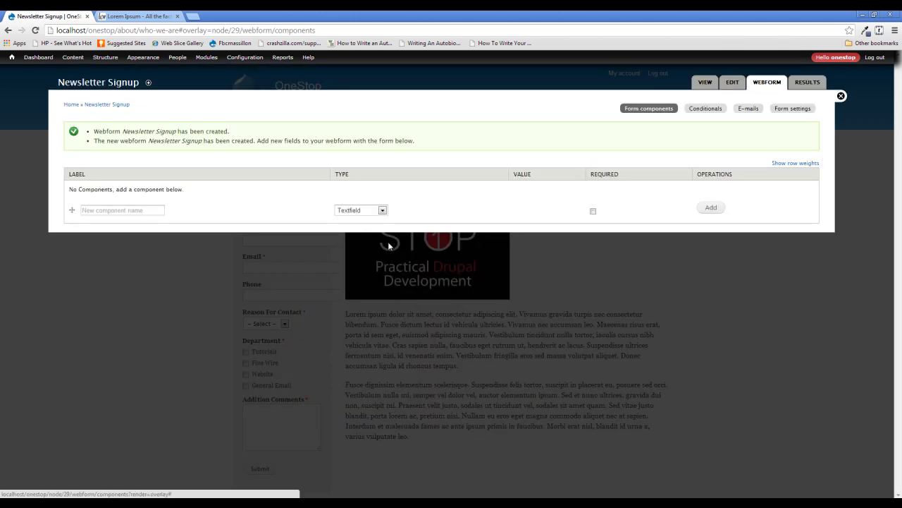
# Add a required component named Email of type E-mail to the Newsletter Signup webform
pyautogui.click(118, 211)
pyautogui.write('Email')
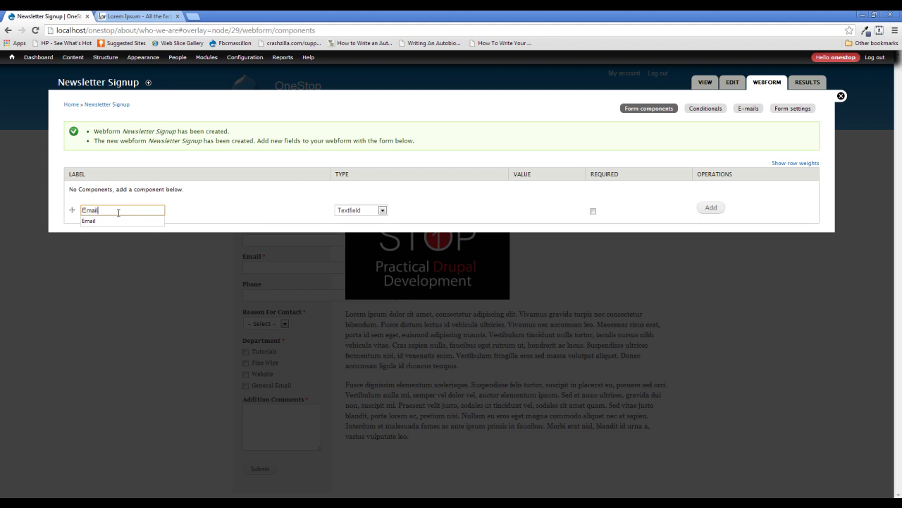
pyautogui.click(338, 210)
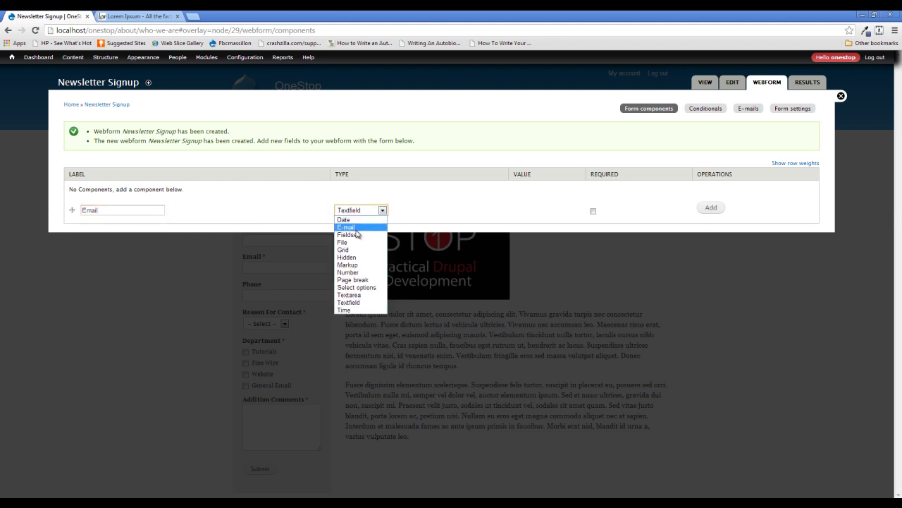
pyautogui.click(355, 230)
pyautogui.click(593, 211)
pyautogui.click(708, 208)
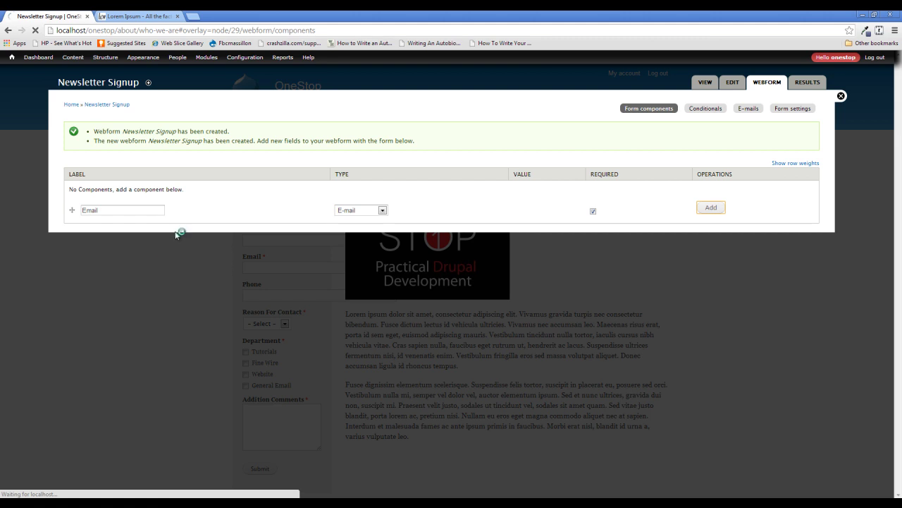
# Set the Email component's label display to None and save the component
pyautogui.scroll(-5, 174, 258)
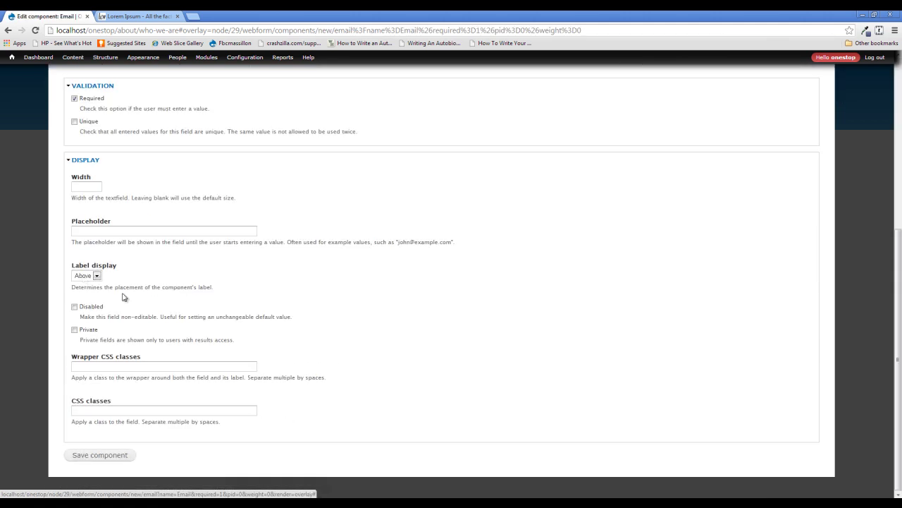
pyautogui.click(97, 276)
pyautogui.click(89, 303)
pyautogui.click(100, 455)
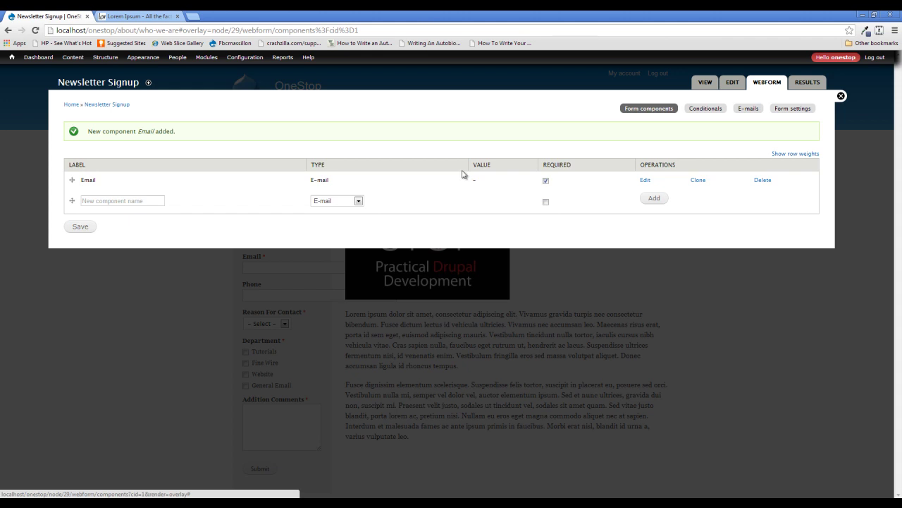
# Edit the Email component to use the placeholder "Email Address" and save it
pyautogui.click(644, 180)
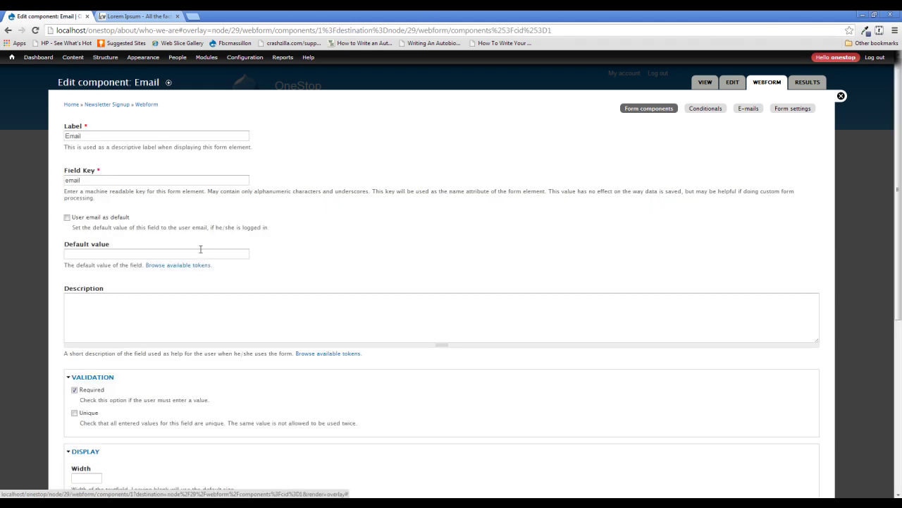
pyautogui.scroll(-4, 202, 249)
pyautogui.click(123, 285)
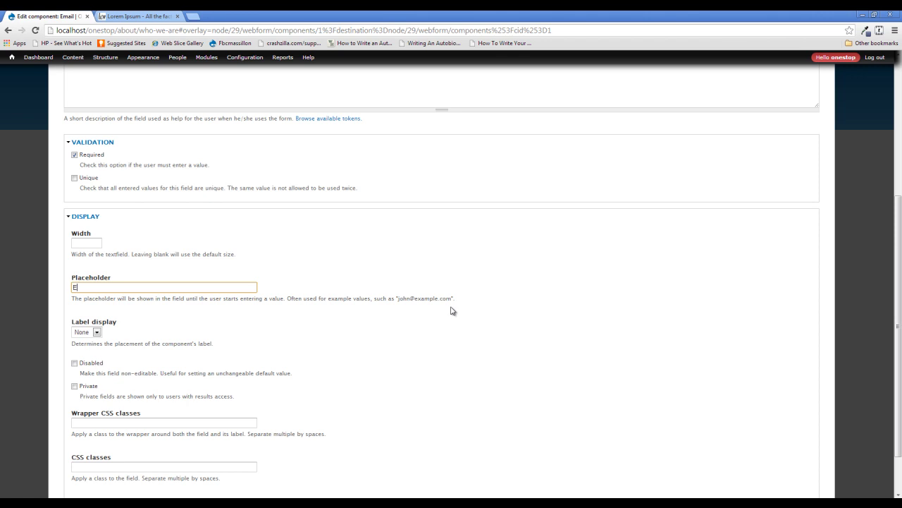
pyautogui.write('Addresss')
pyautogui.press('BackSpace')
pyautogui.scroll(-1, 447, 280)
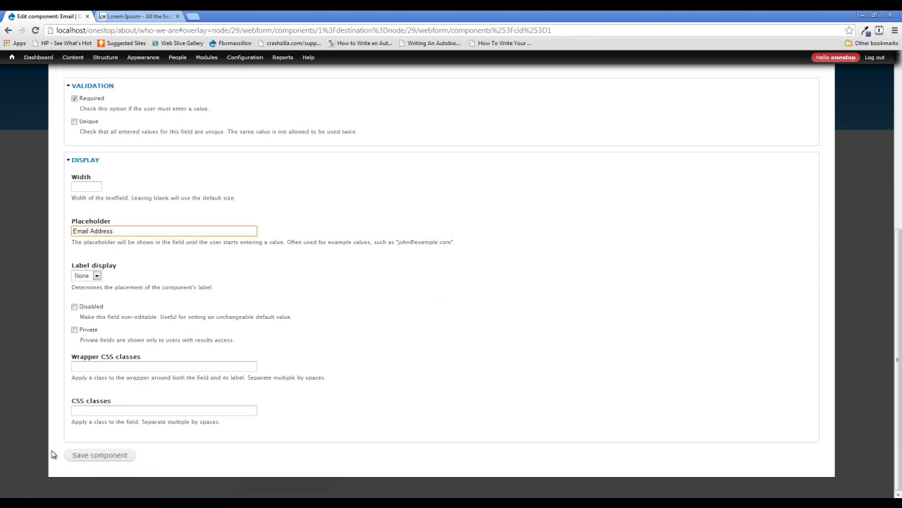
pyautogui.click(109, 456)
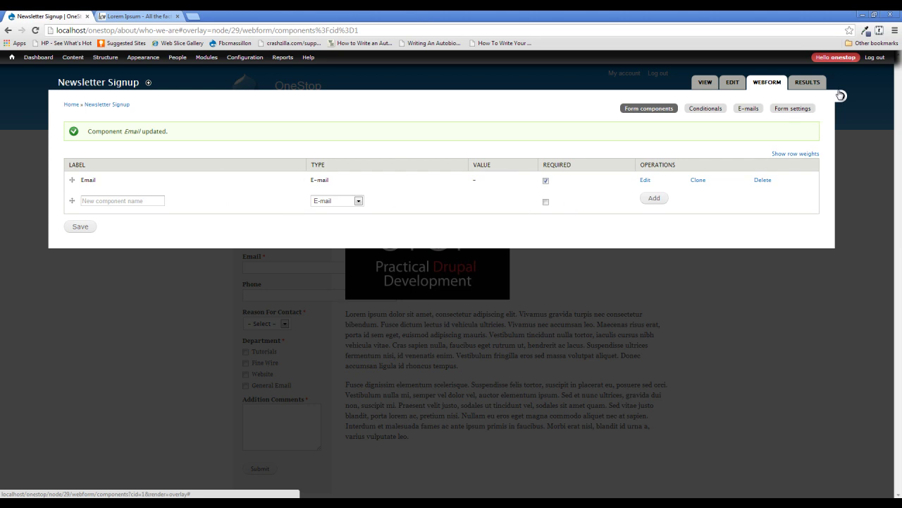
# Make the Newsletter Signup webform available as a block in its advanced form settings, save the configuration and return to the Who We Are page
pyautogui.click(804, 110)
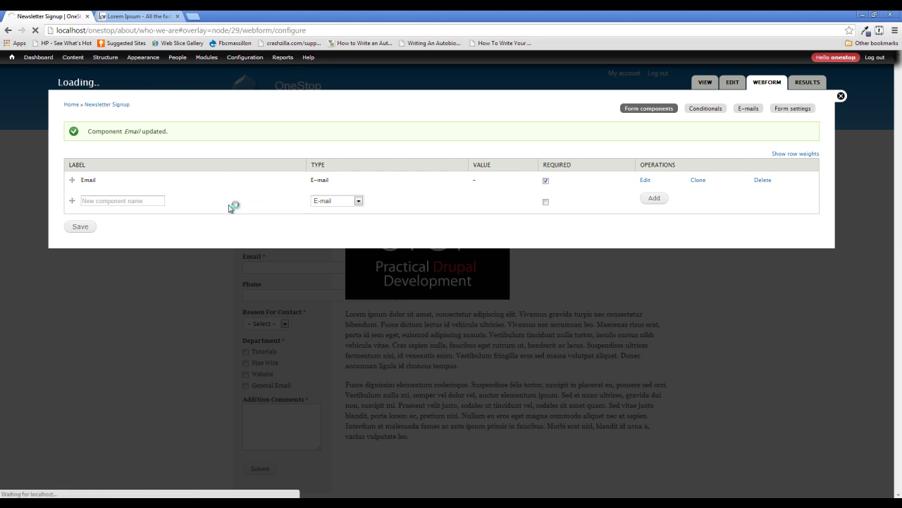
pyautogui.scroll(-4, 222, 178)
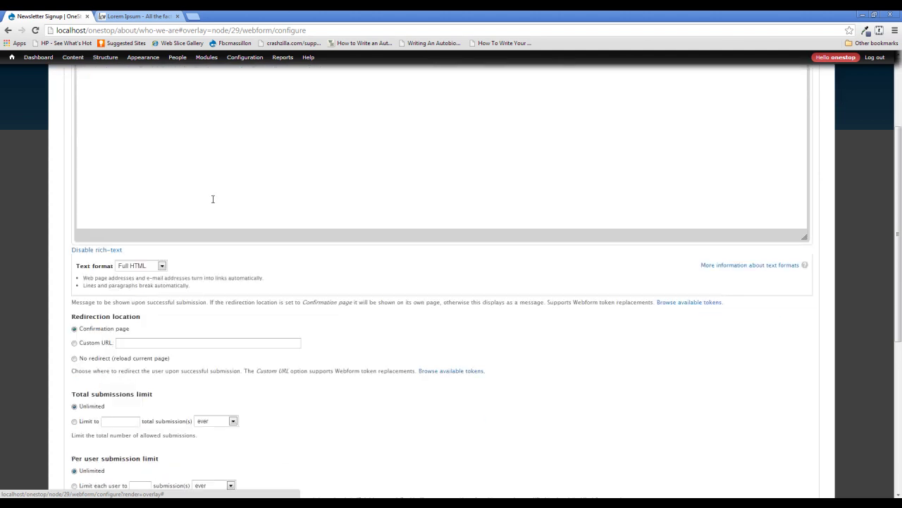
pyautogui.scroll(-1, 221, 180)
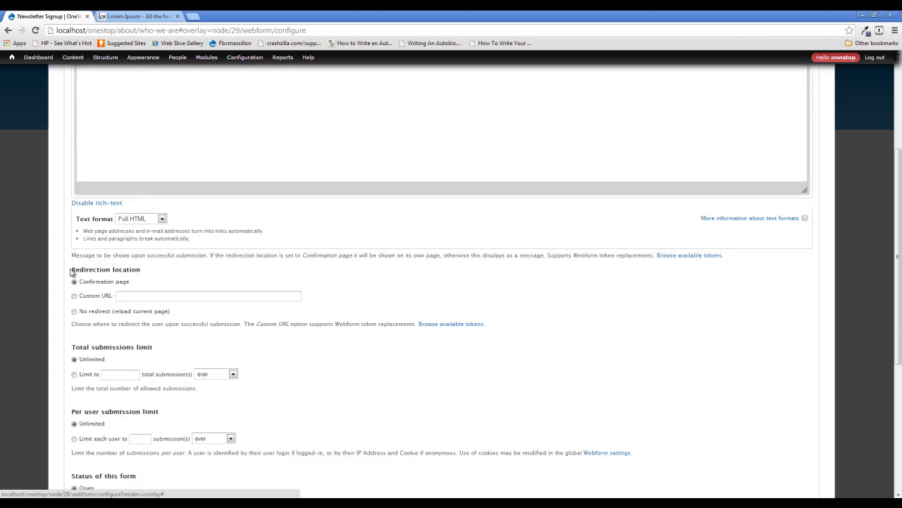
pyautogui.moveTo(70, 273); pyautogui.dragTo(218, 276)
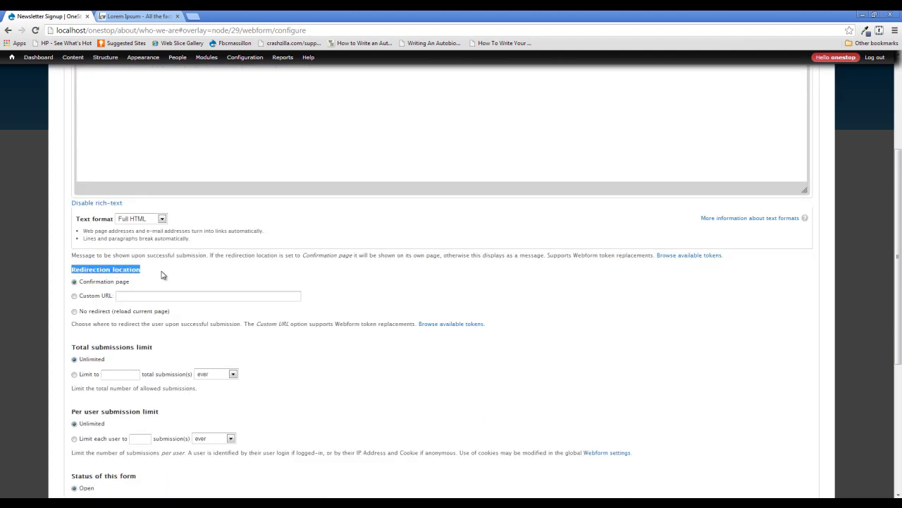
pyautogui.click(238, 279)
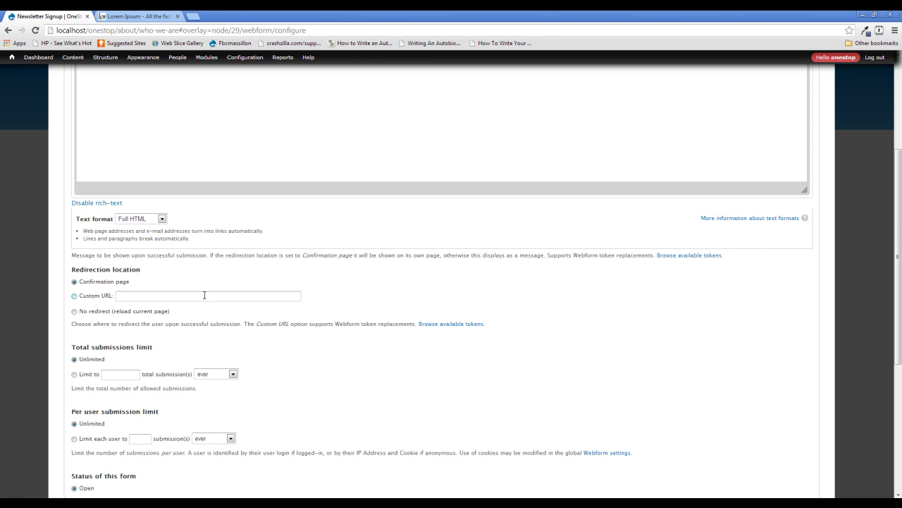
pyautogui.scroll(-3, 208, 282)
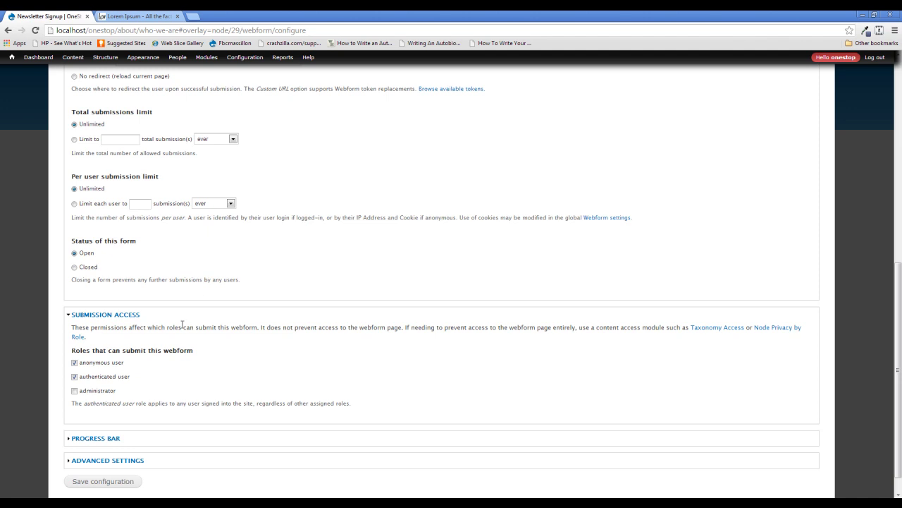
pyautogui.scroll(-1, 185, 322)
pyautogui.click(117, 435)
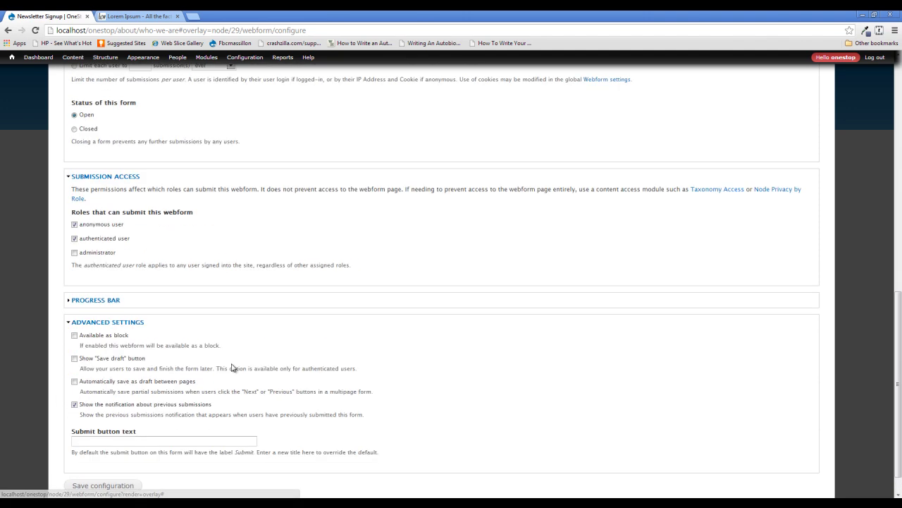
pyautogui.click(121, 452)
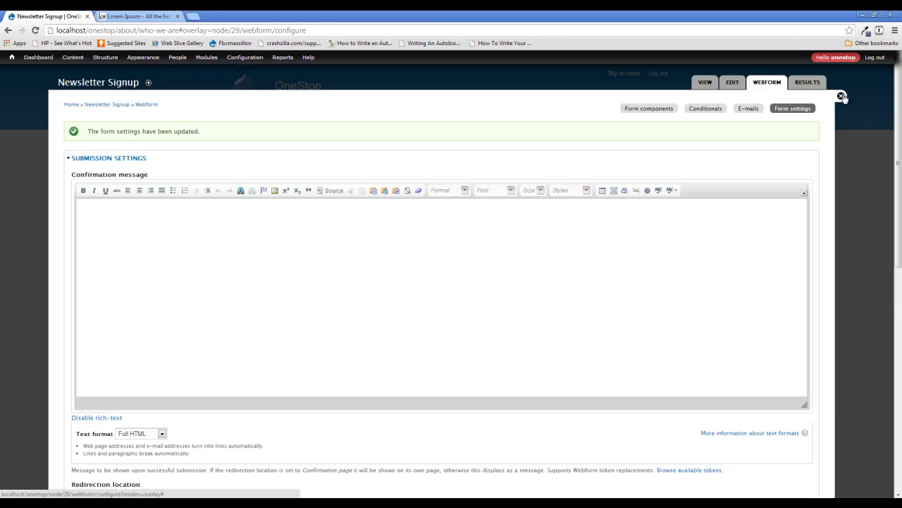
pyautogui.click(841, 96)
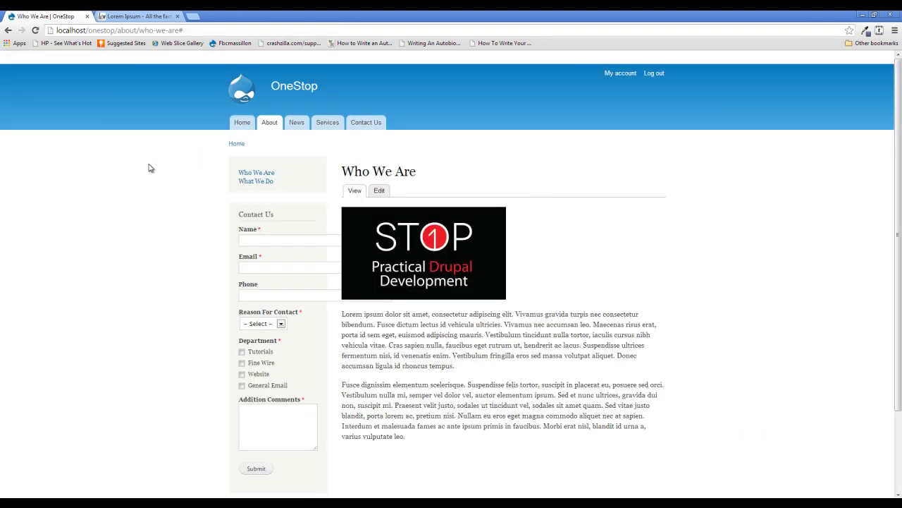
# Place the Webform: Newsletter Signup block in the Footer region above Copyright, save the block layout and return to the Who We Are page
pyautogui.moveTo(117, 96)
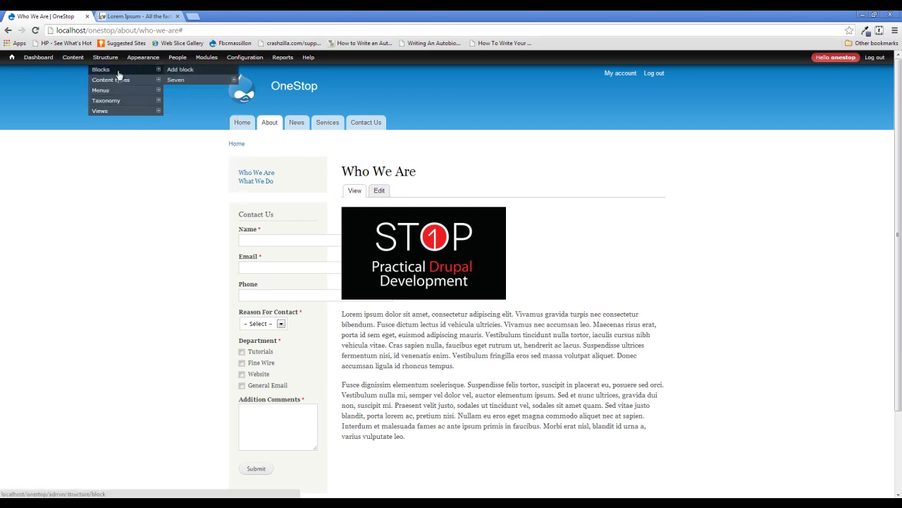
pyautogui.click(101, 70)
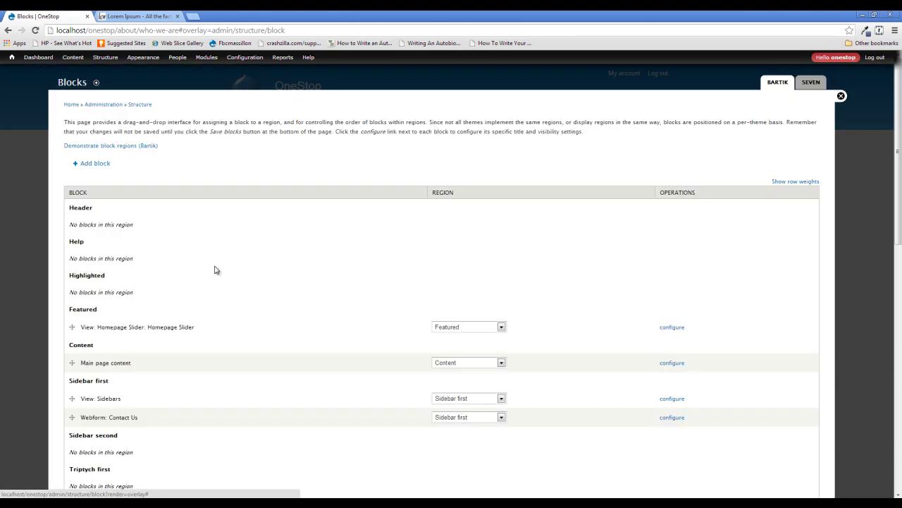
pyautogui.scroll(-8, 215, 268)
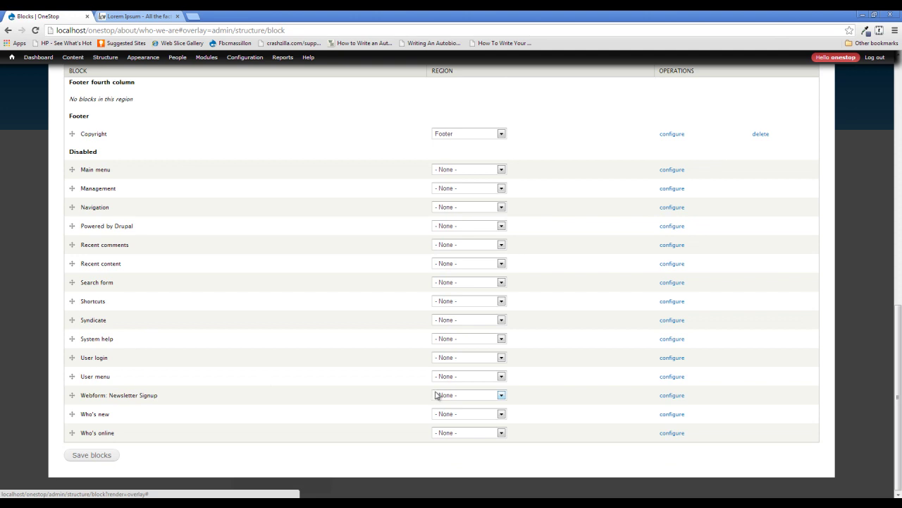
pyautogui.click(464, 396)
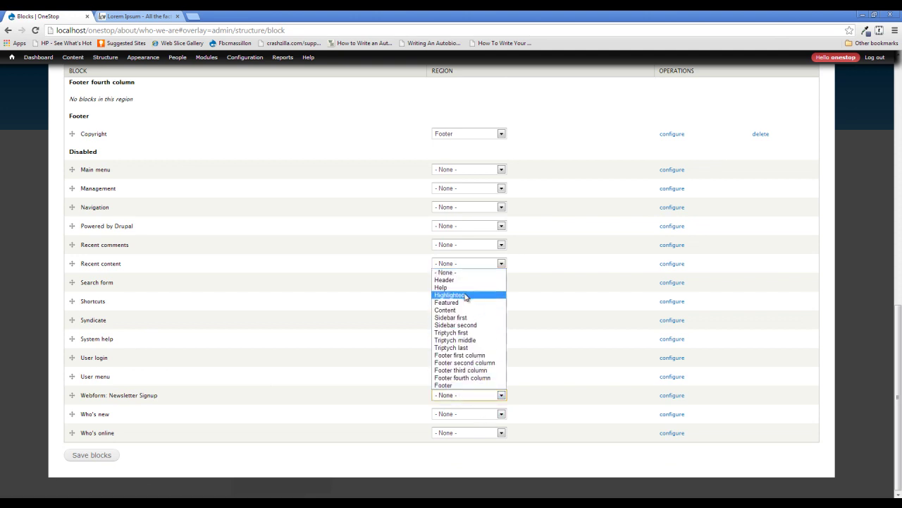
pyautogui.click(456, 386)
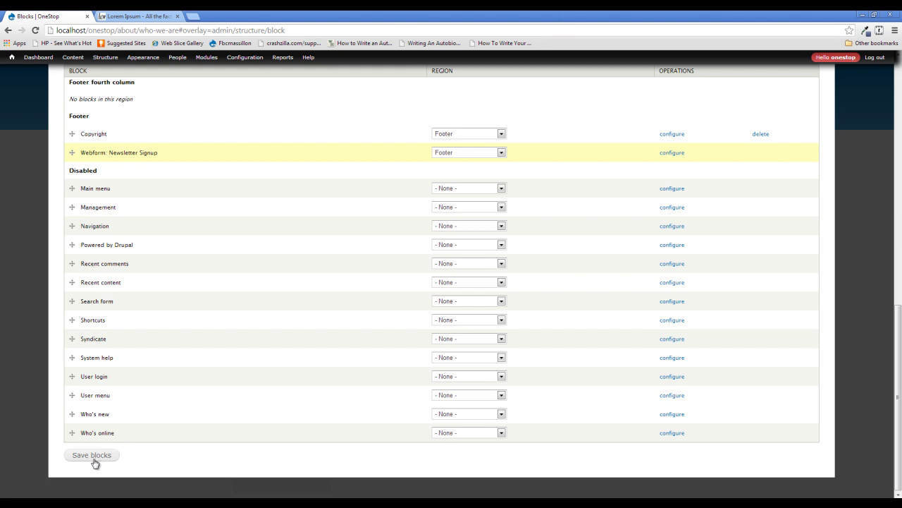
pyautogui.moveTo(72, 152); pyautogui.dragTo(72, 133)
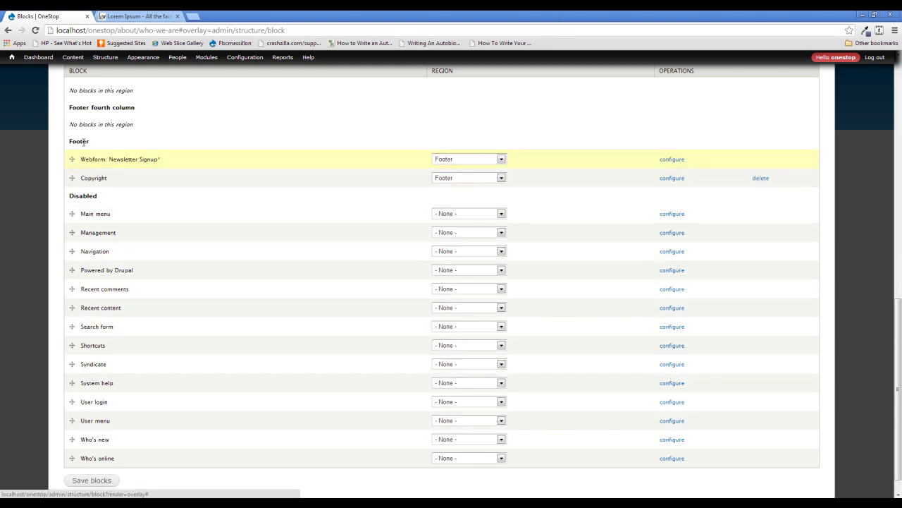
pyautogui.click(108, 455)
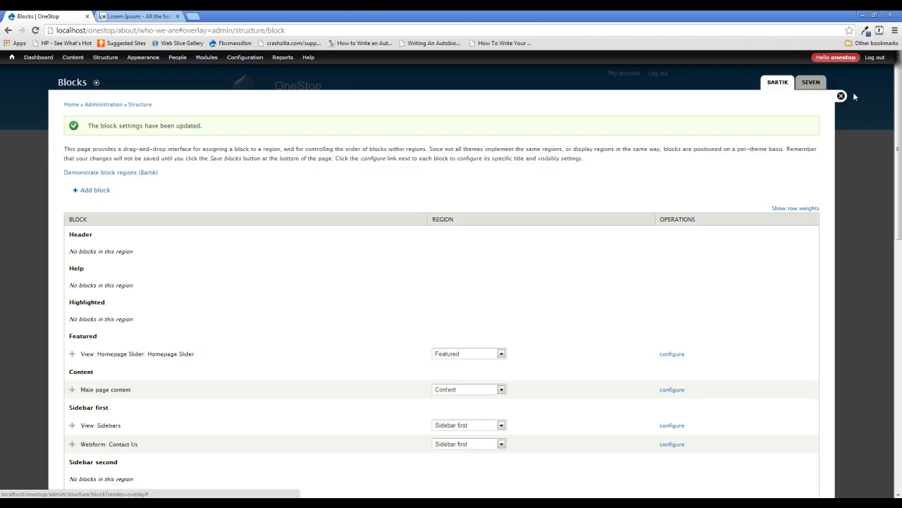
pyautogui.click(842, 95)
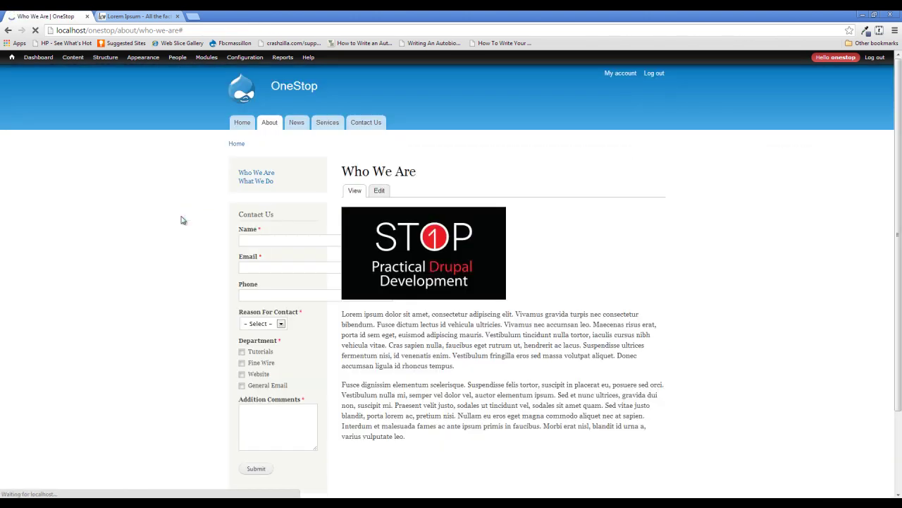
# Examine the Newsletter Signup form in the footer of the Who We Are page
pyautogui.scroll(-3, 181, 219)
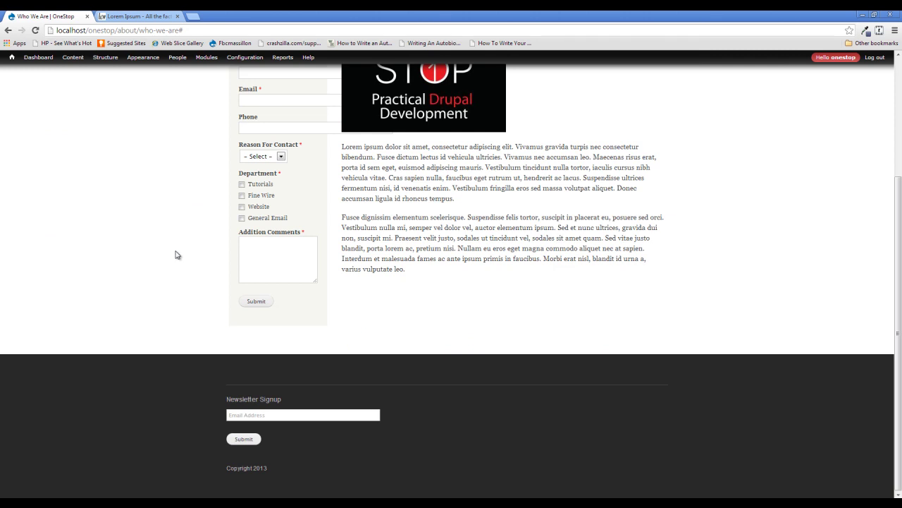
pyautogui.moveTo(284, 400); pyautogui.dragTo(224, 420)
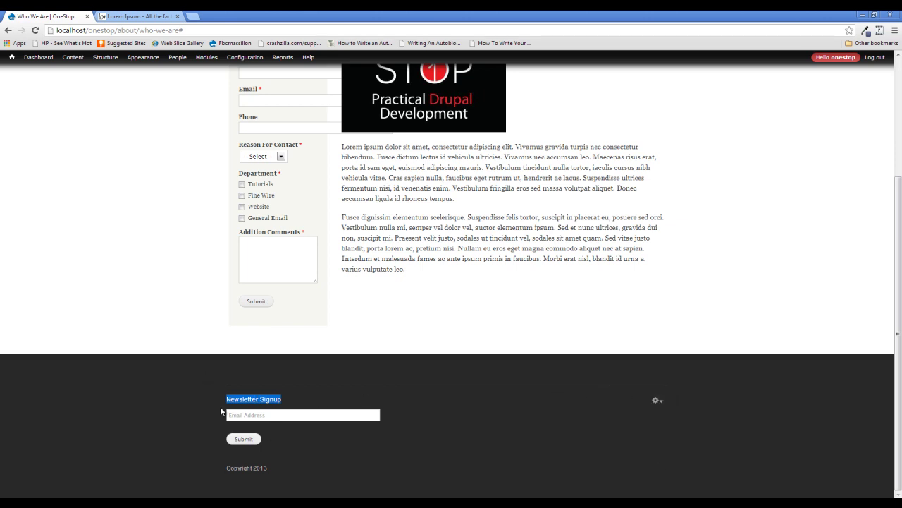
pyautogui.click(345, 395)
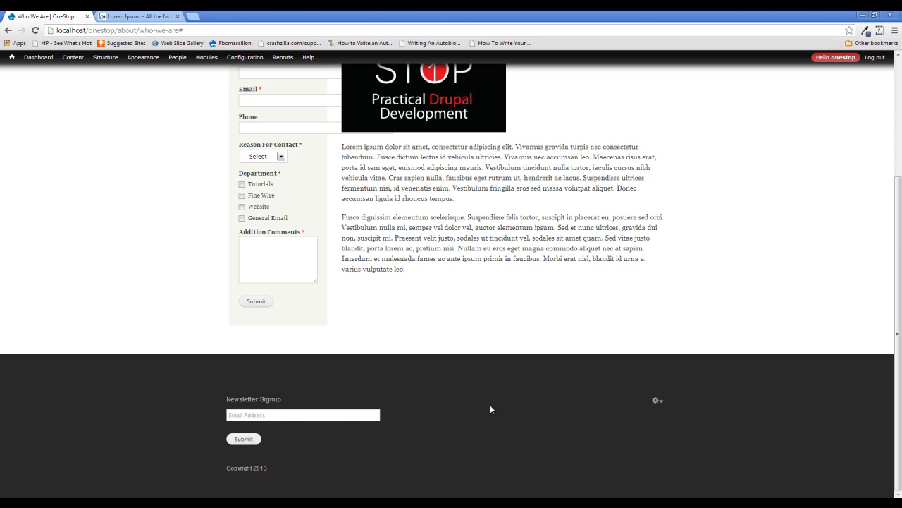
pyautogui.scroll(3, 496, 420)
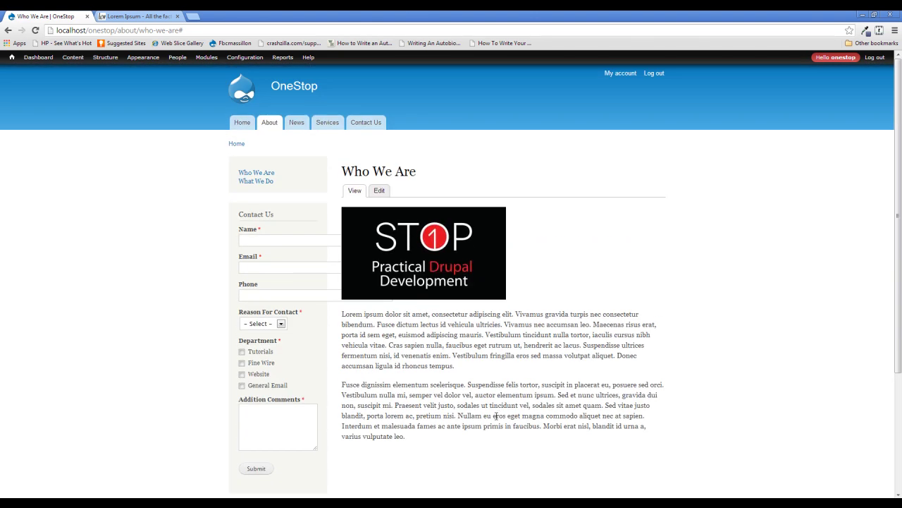